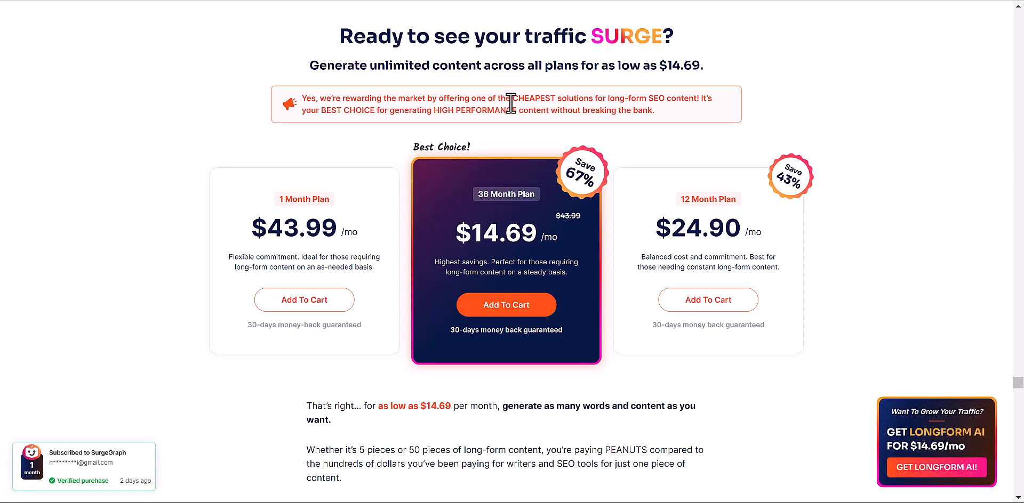
- Scroll through the pricing features lists and highlight the Unlimited word count feature
scroll(462, 203, down, 6)
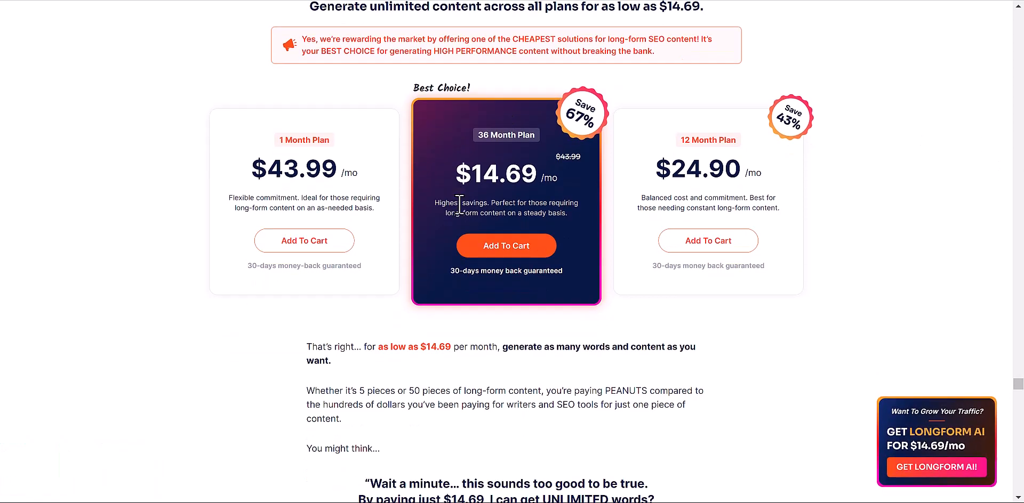
scroll(462, 203, down, 9)
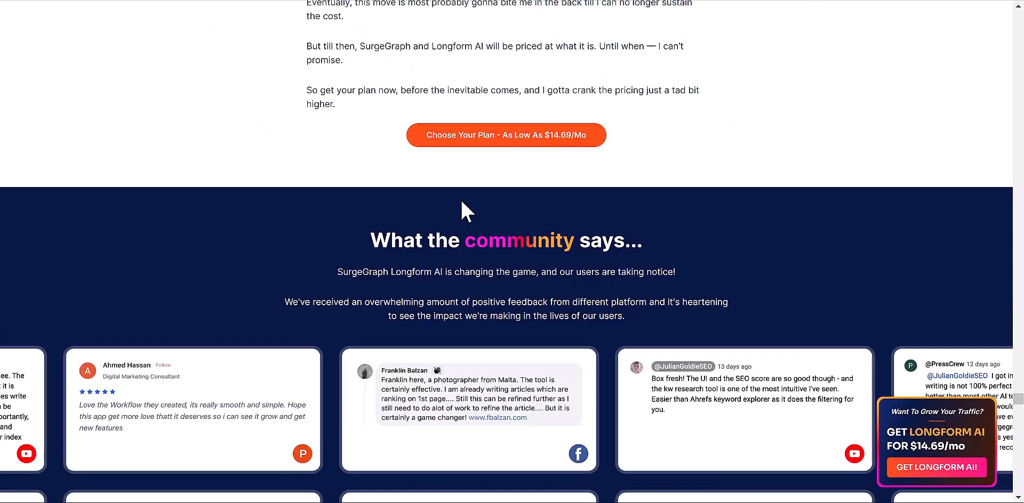
scroll(462, 203, down, 8)
scroll(462, 203, down, 20)
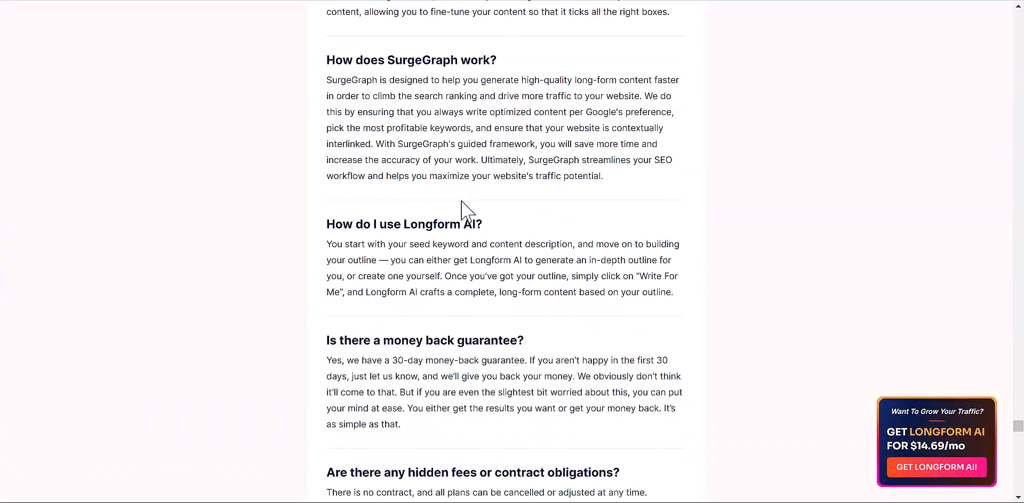
scroll(462, 211, down, 20)
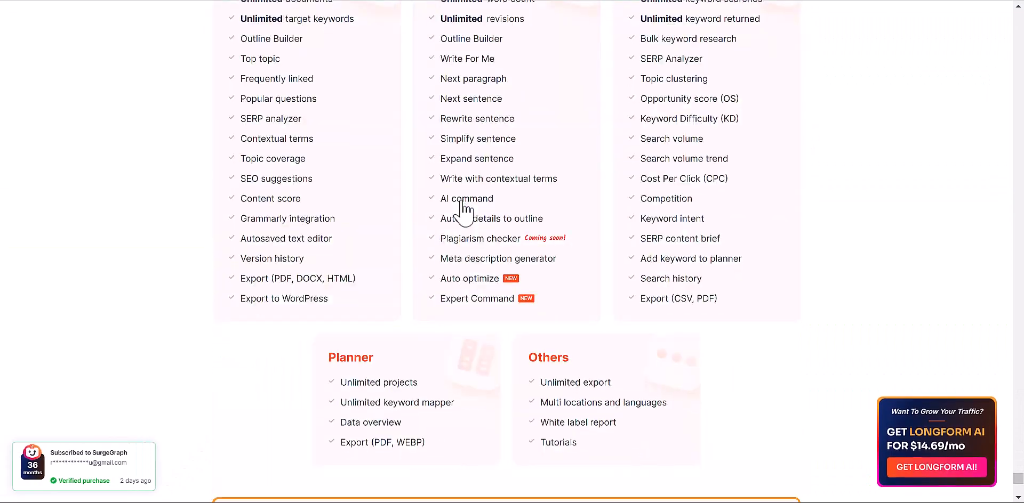
scroll(461, 202, up, 4)
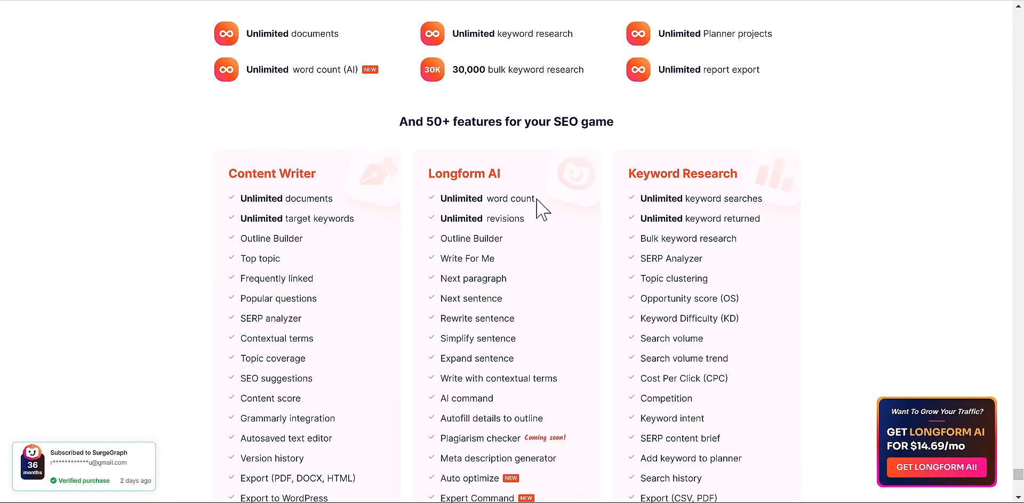
drag(537, 200, 440, 200)
scroll(453, 233, up, 6)
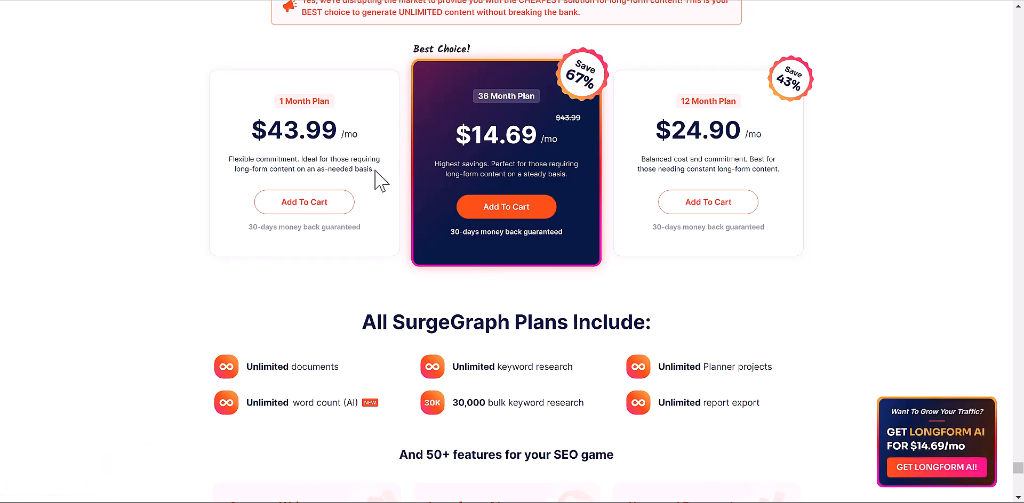
- Clear the highlight and return to the Content Writer dashboard's Your Documents list
scroll(381, 177, down, 8)
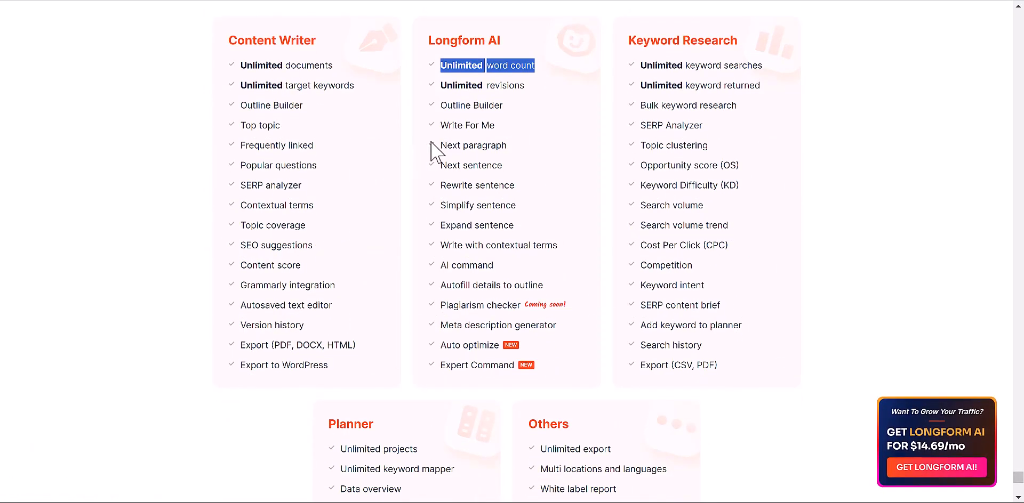
click(448, 143)
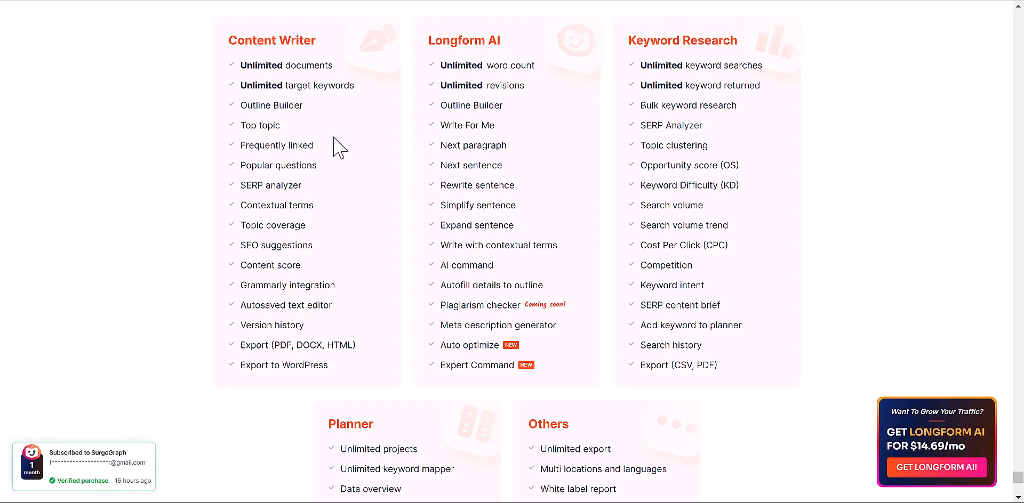
scroll(341, 150, up, 1)
drag(504, 109, 424, 107)
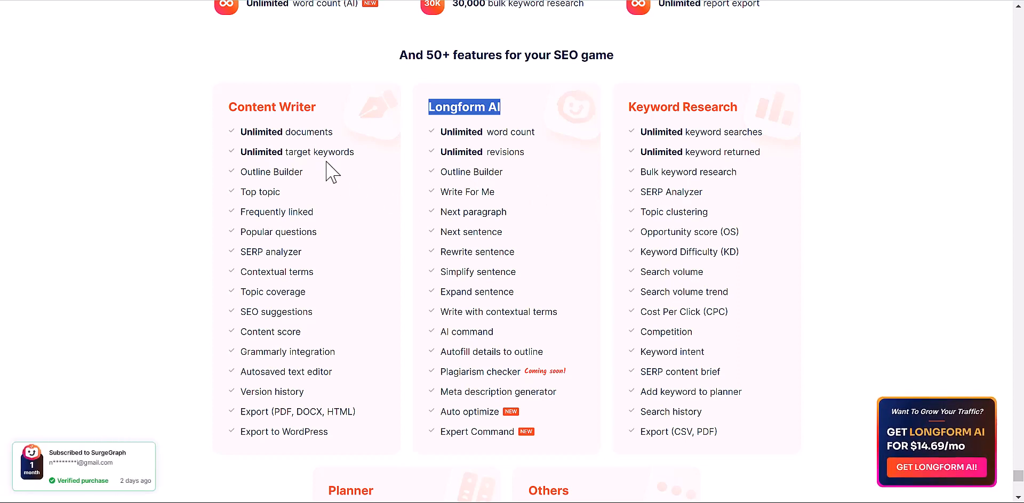
scroll(448, 254, down, 7)
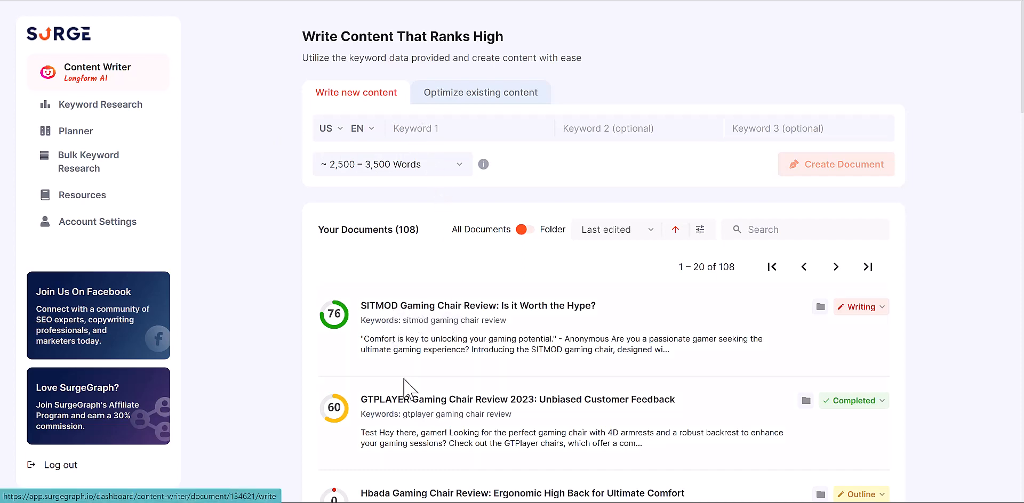
- Type 'Gam' into Keyword 1 and switch to the Optimize existing content form
scroll(404, 380, down, 1)
scroll(404, 380, up, 1)
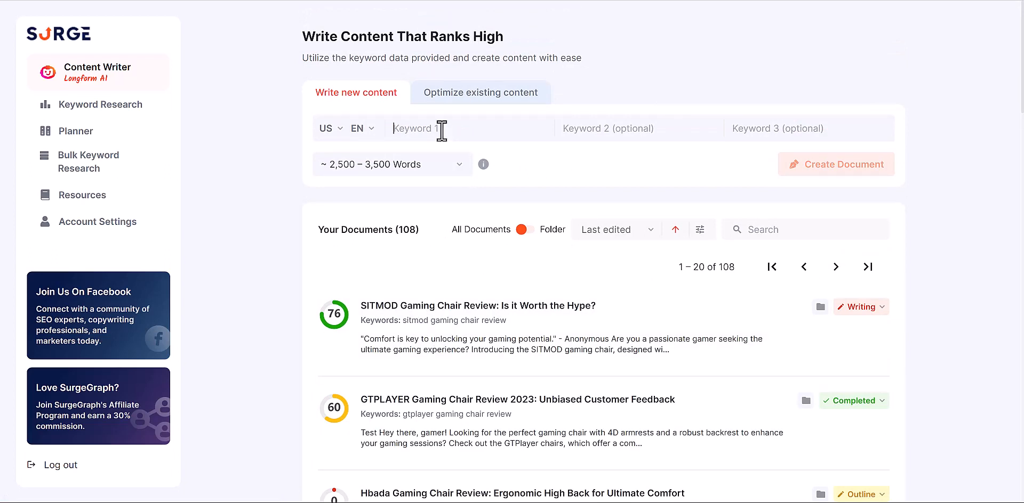
text(Gaming Chair)
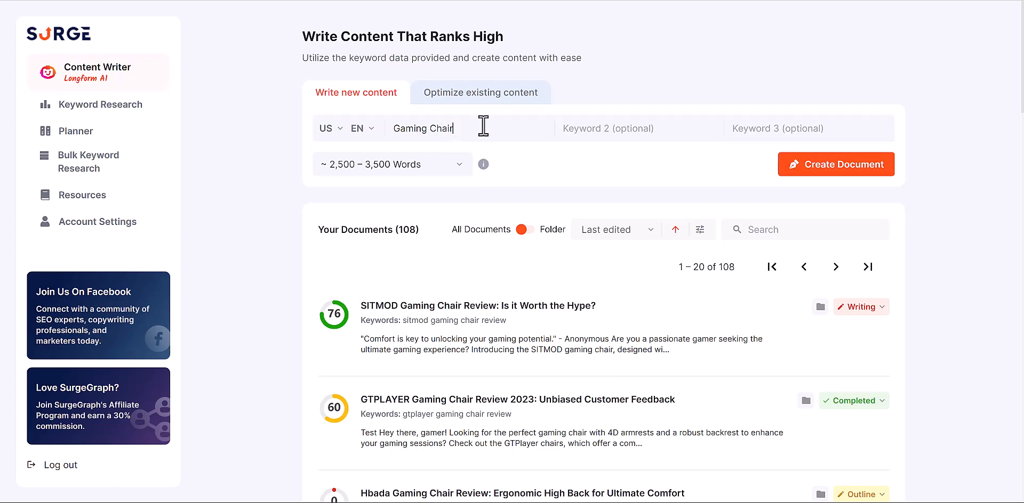
click(491, 98)
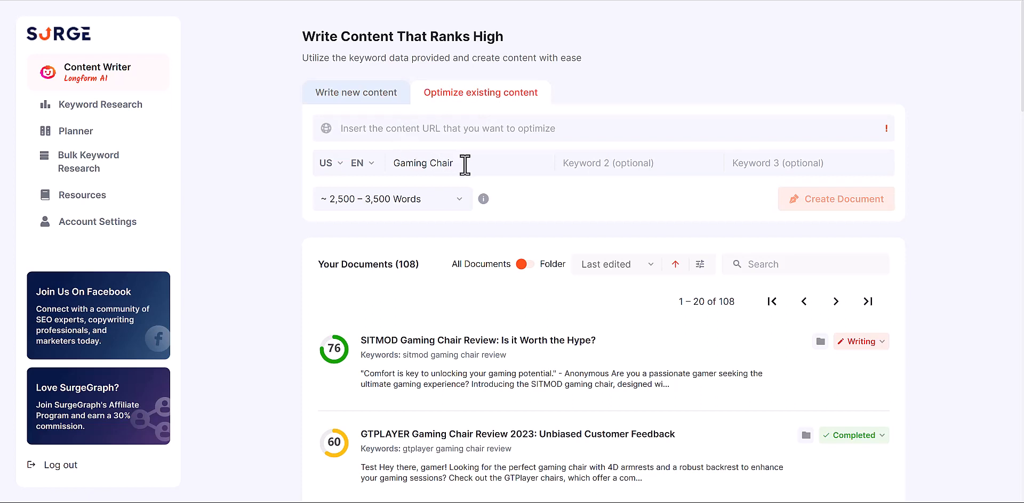
- Edit the keyword so it reads 'Sitmod Gaming Chair Review'
drag(463, 164, 399, 163)
click(396, 164)
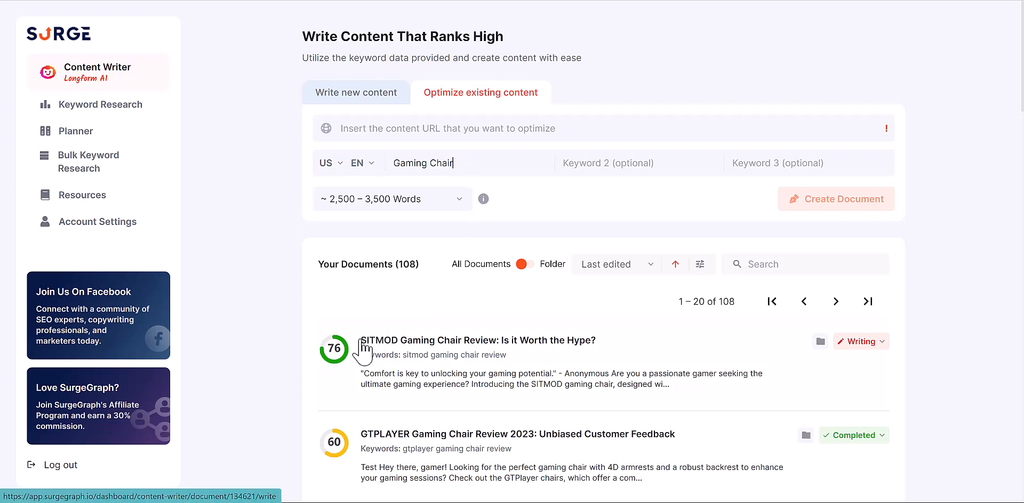
mouse_move(362, 342)
mouse_down()
mouse_move(391, 341)
mouse_move(369, 331)
mouse_up()
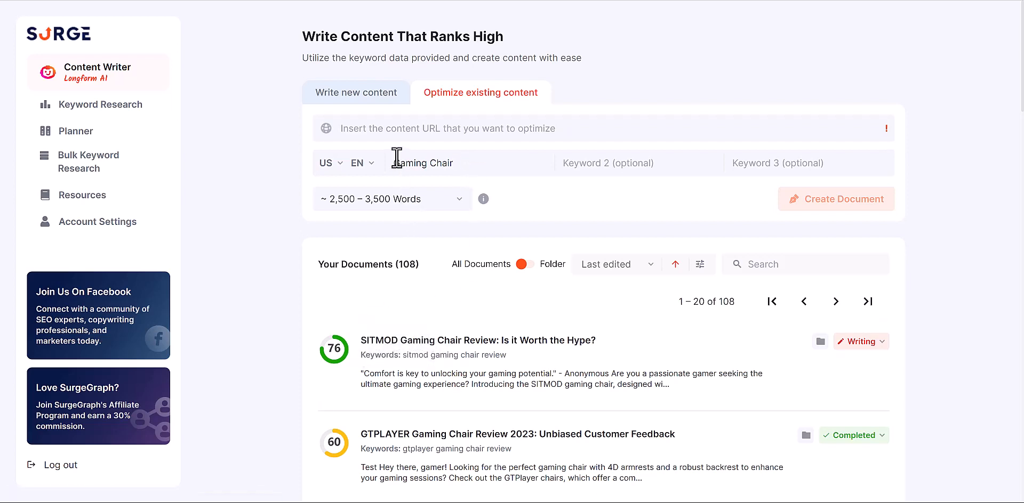
click(397, 159)
text(sit)
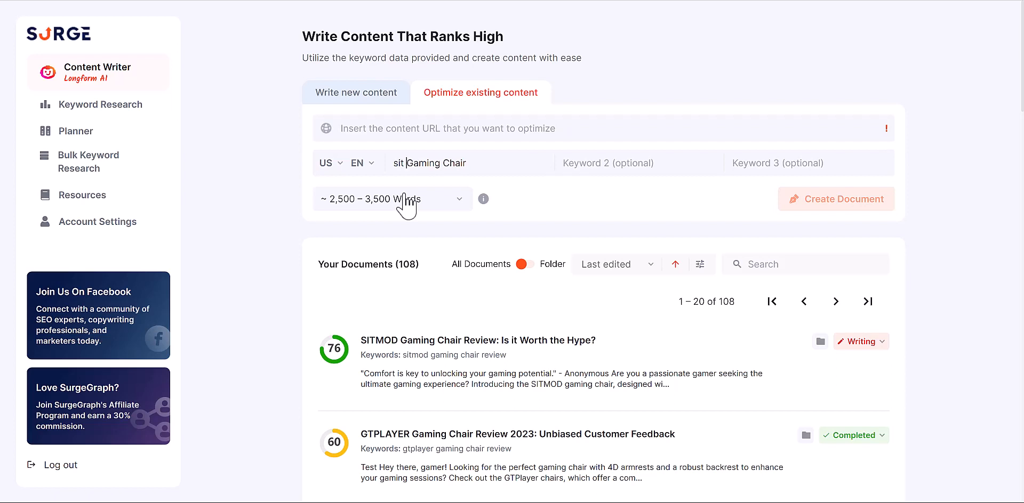
key(BackSpace)
key(BackSpace)
key(BackSpace)
key(BackSpace)
text(Sit)
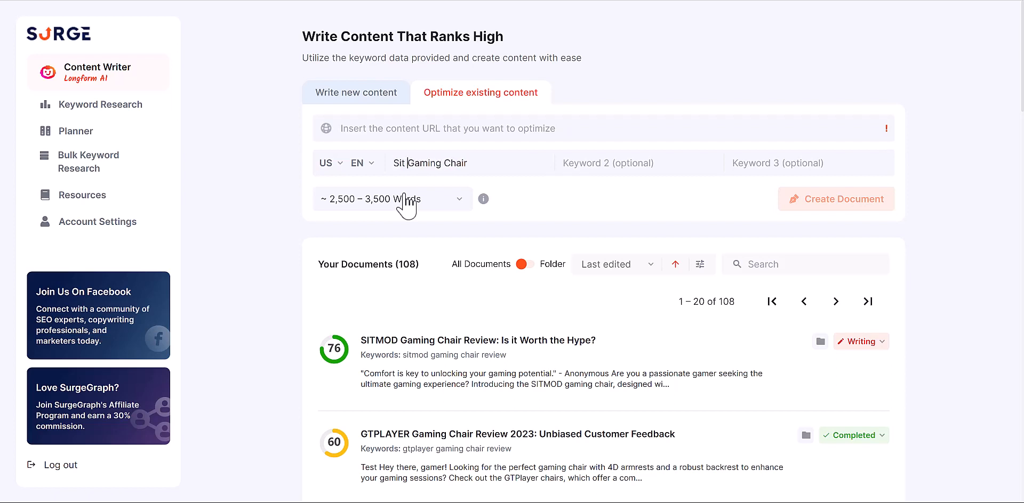
key(BackSpace)
text(mod)
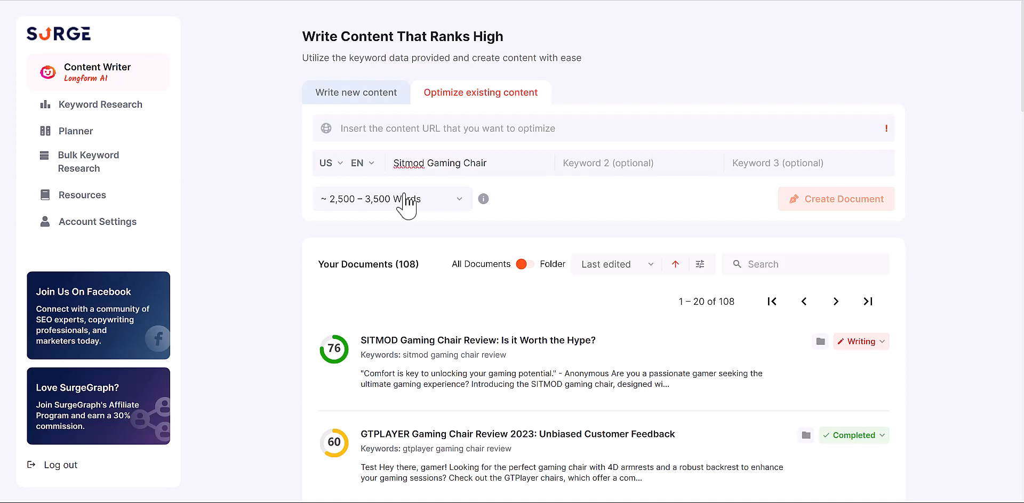
click(508, 162)
text(Review)
- Select the whole keyword text and open a new browser tab
drag(520, 164, 392, 166)
drag(522, 168, 384, 163)
key(ctrl+c)
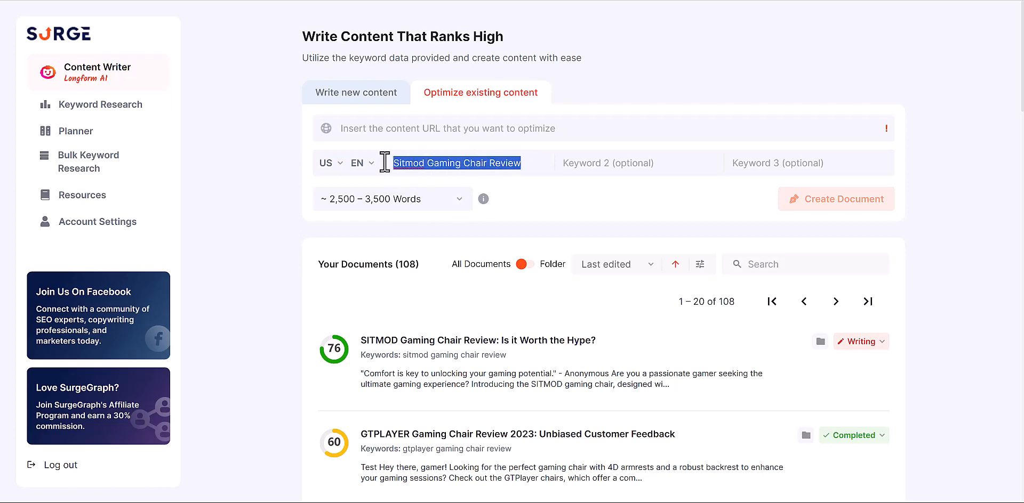
key(ctrl+t)
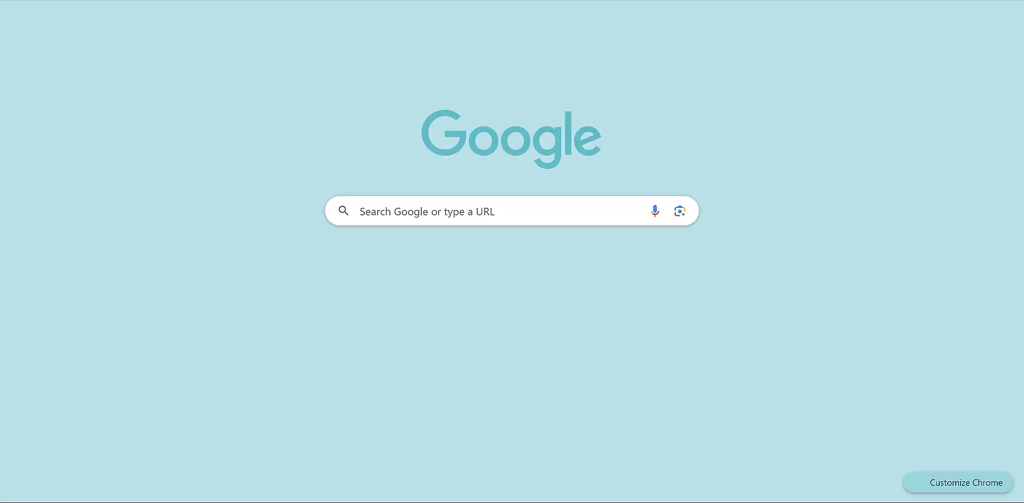
- Search Google for the pasted query 'Sitmod Gaming Chair Review'
text(googl)
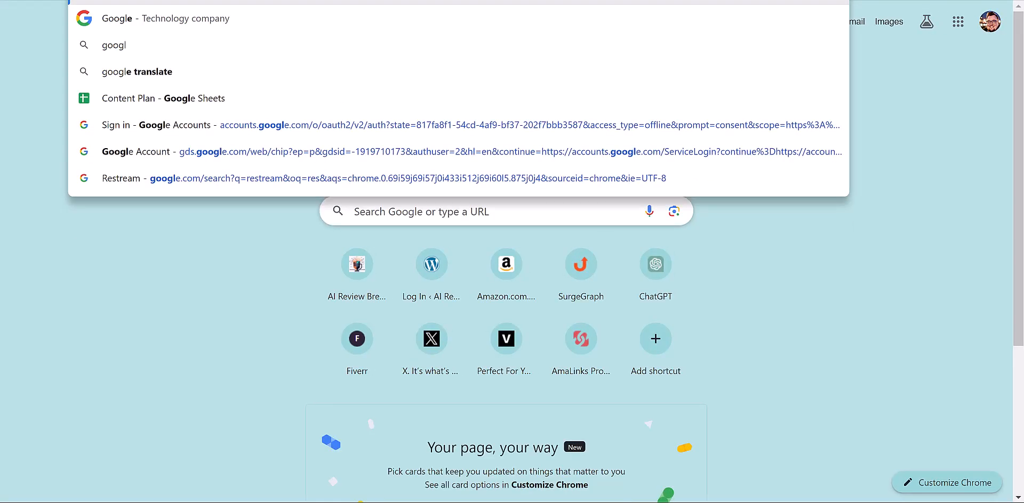
text(e.com)
key(Return)
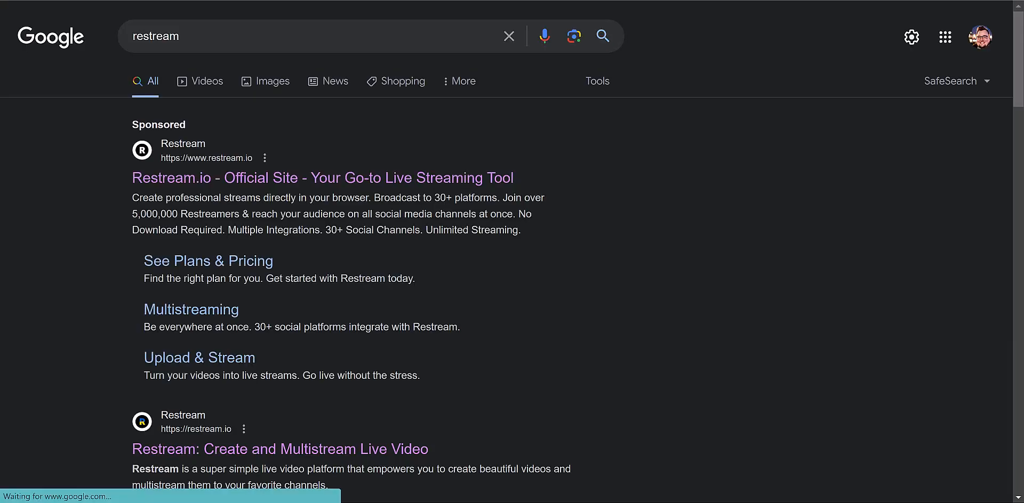
click(200, 42)
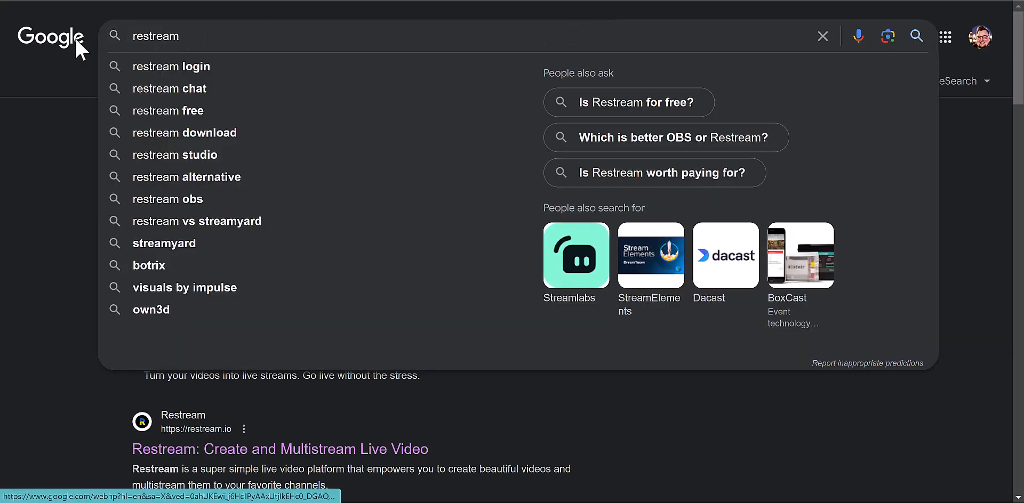
click(75, 38)
click(403, 178)
key(ctrl+v)
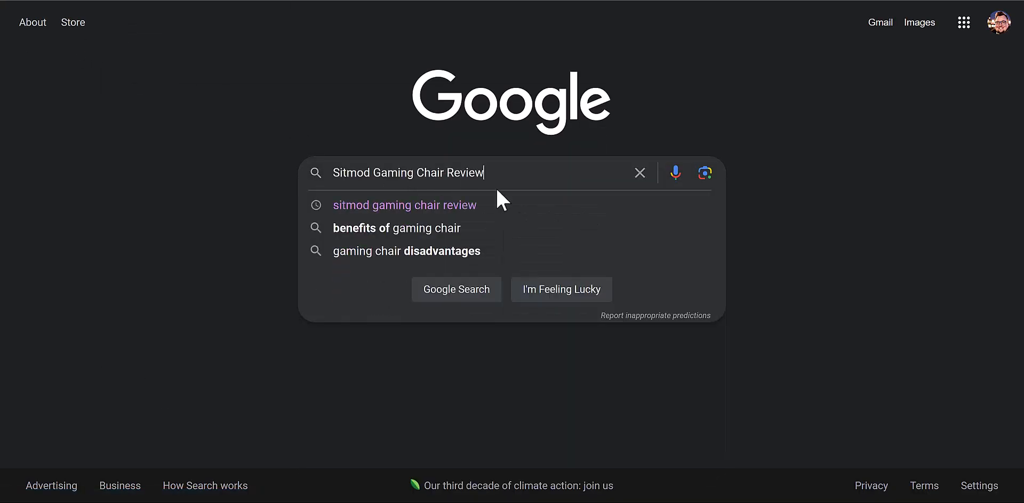
key(Return)
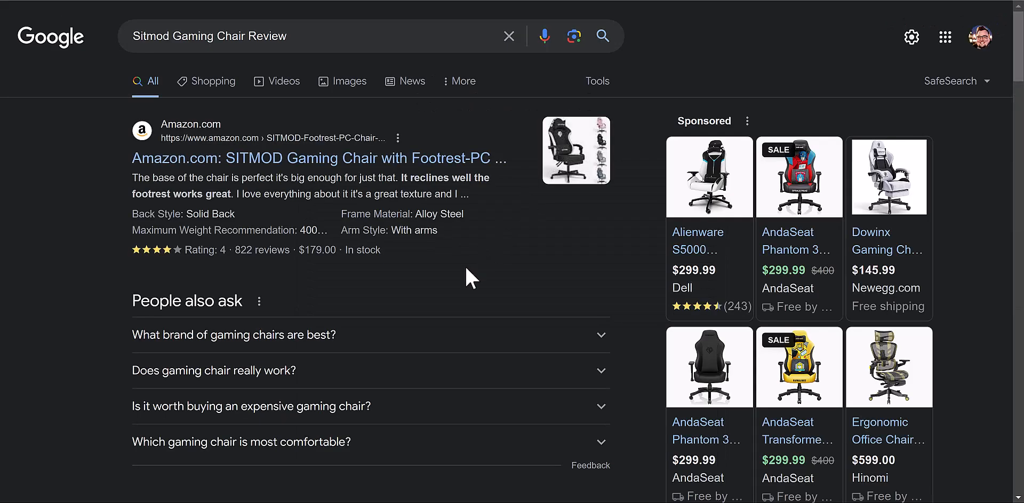
- Open the Game Rant SITMOD chair deal result in a new tab and switch to it
scroll(459, 283, down, 8)
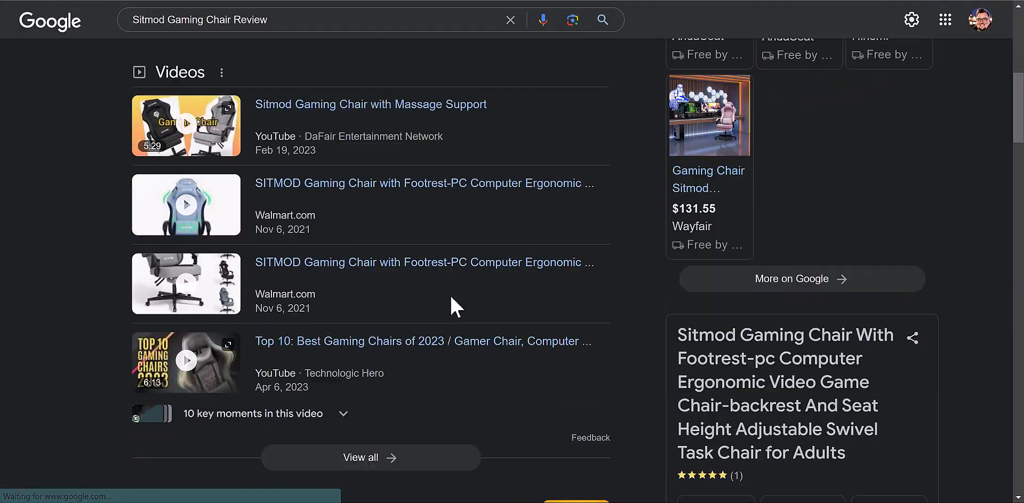
scroll(451, 299, down, 5)
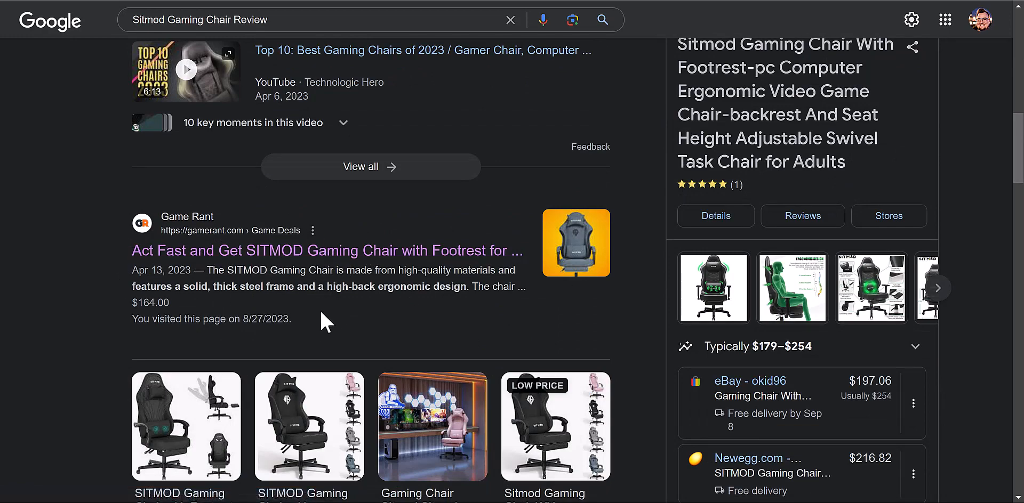
scroll(266, 341, up, 7)
scroll(250, 299, up, 6)
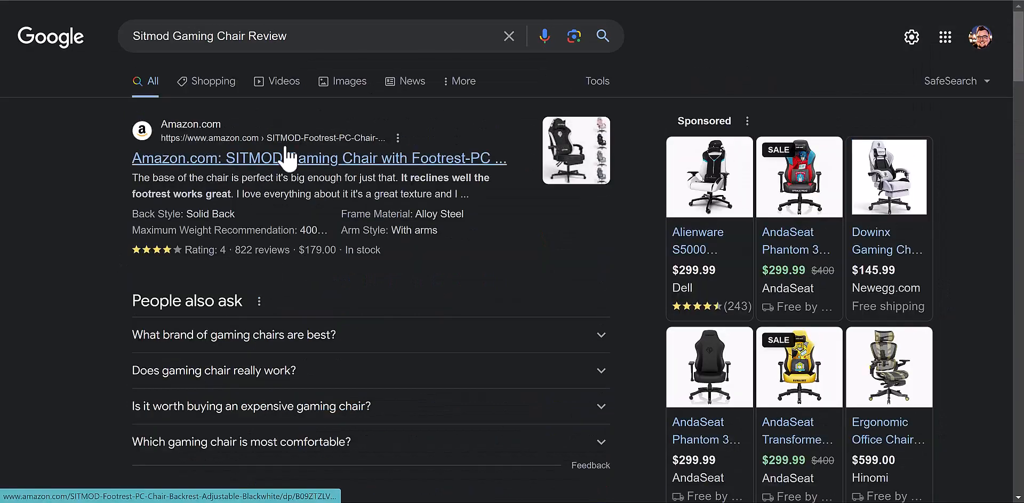
scroll(118, 289, down, 10)
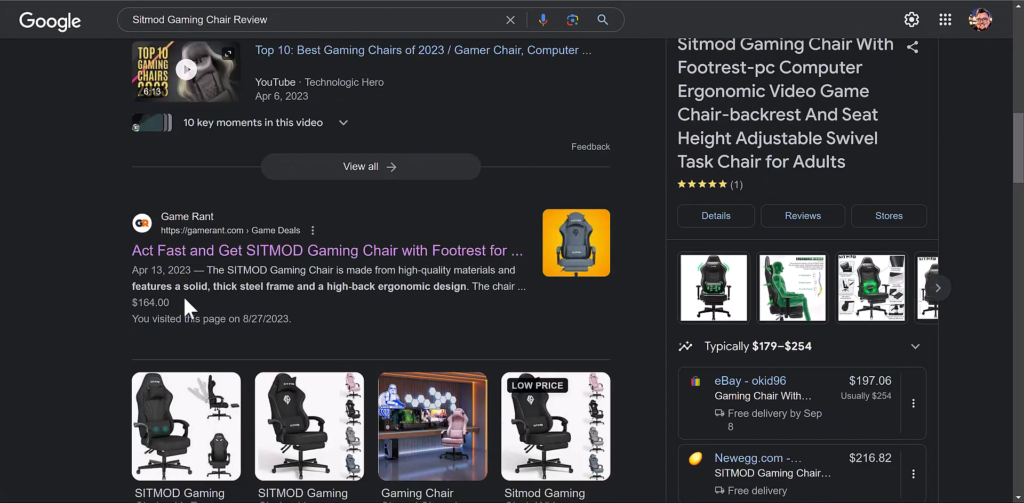
drag(119, 252, 525, 263)
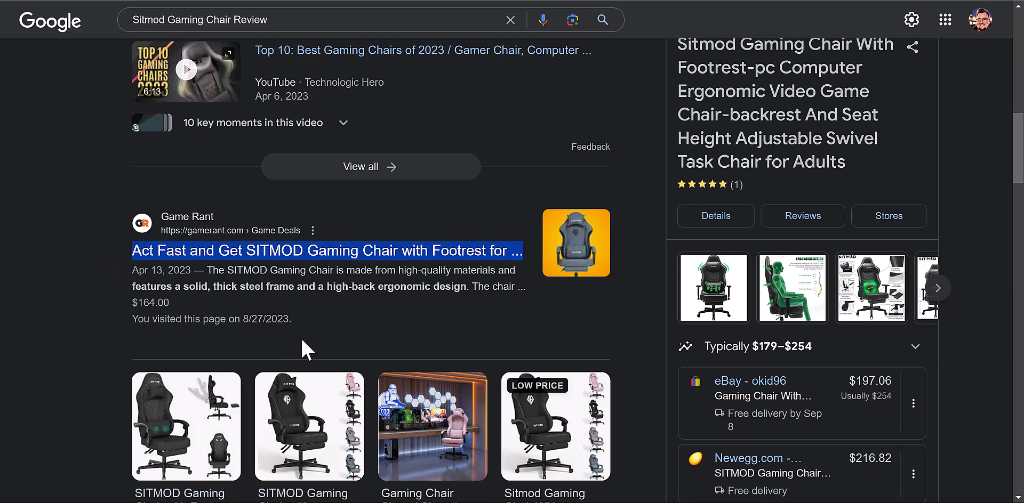
right_click(220, 255)
click(342, 264)
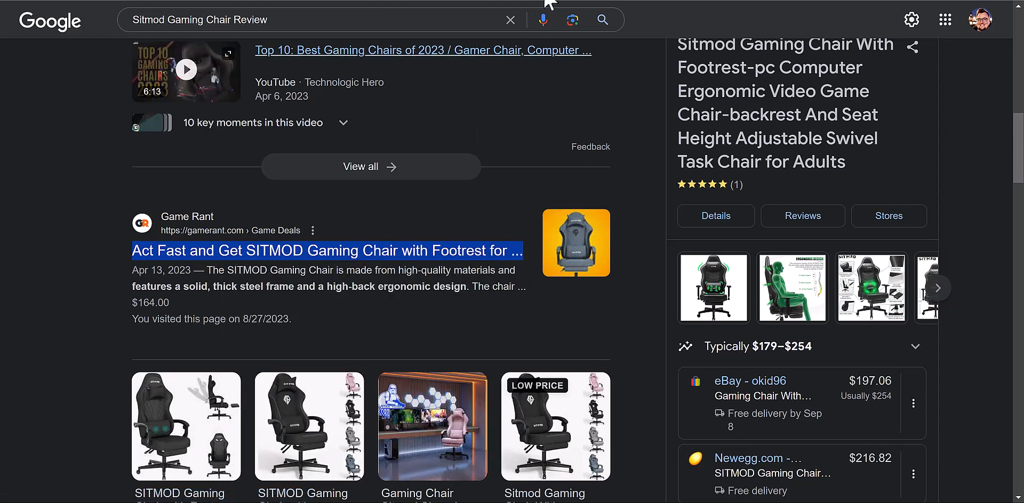
key(ctrl+Tab)
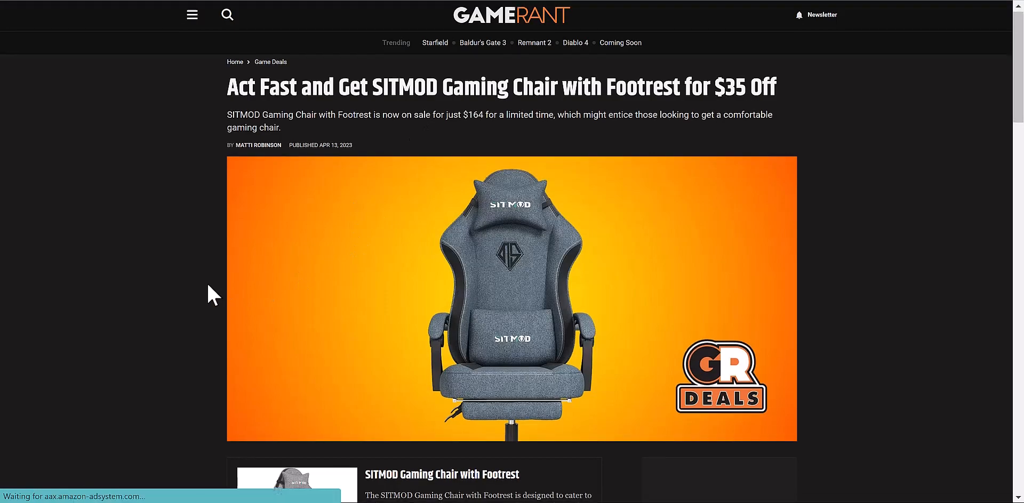
- Skim the Game Rant SITMOD chair deal article, then go back to SurgeGraph's optimize form
scroll(208, 286, down, 7)
scroll(207, 282, down, 15)
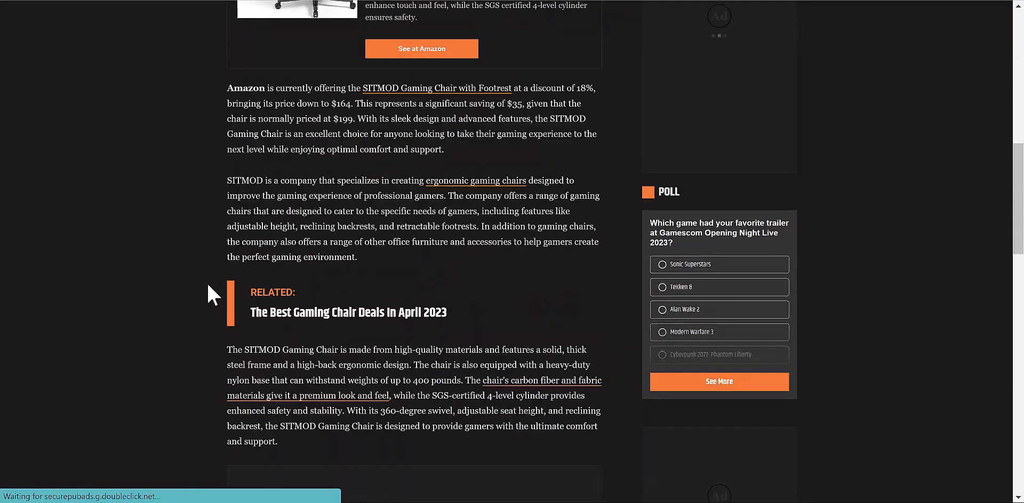
scroll(208, 286, down, 4)
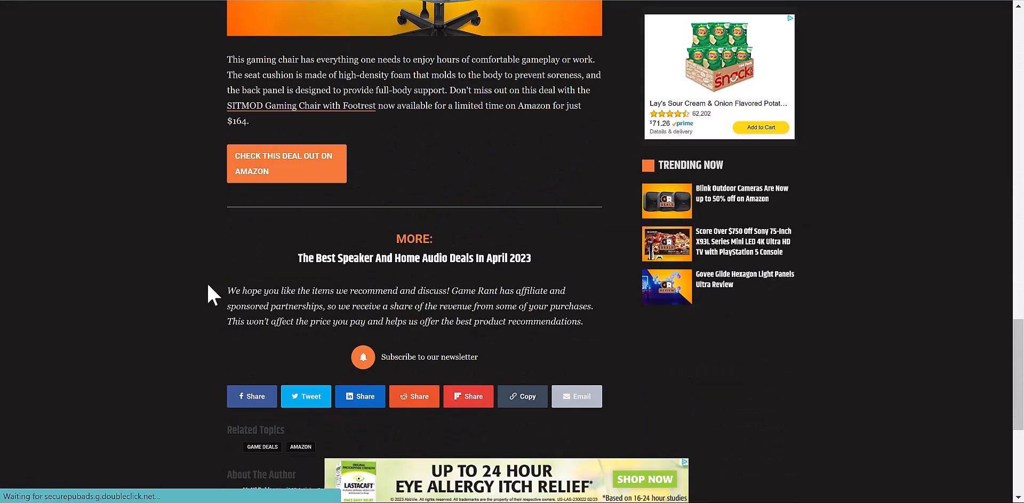
scroll(208, 285, up, 5)
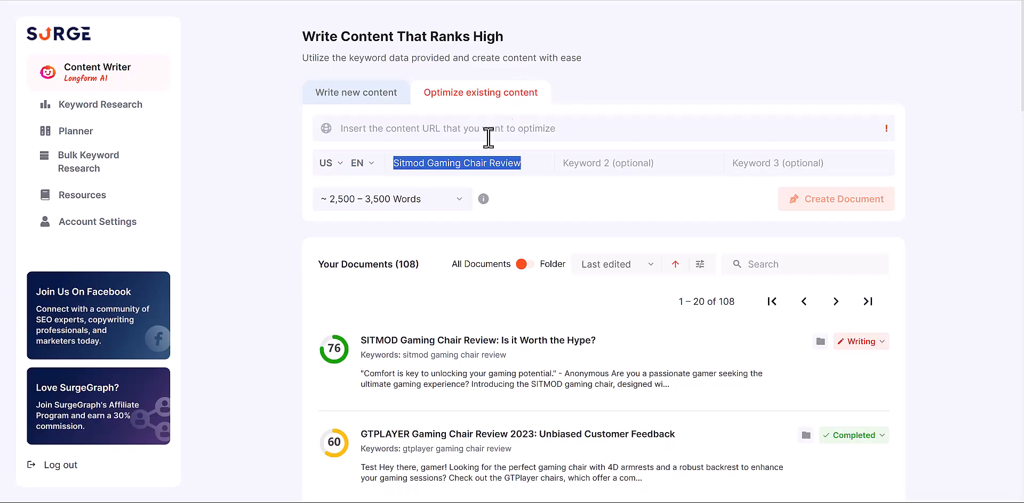
click(422, 135)
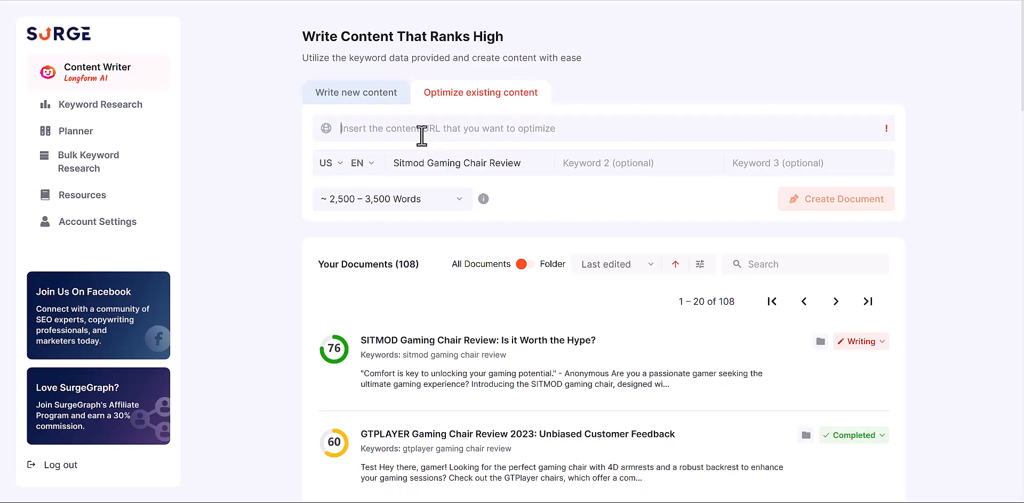
- Create a new sitmod gaming chair review document under Write new content
text(https://gamerant.com/act-fast-and-get-sitmod-gaming-chair-with-footrest-for-35-off/)
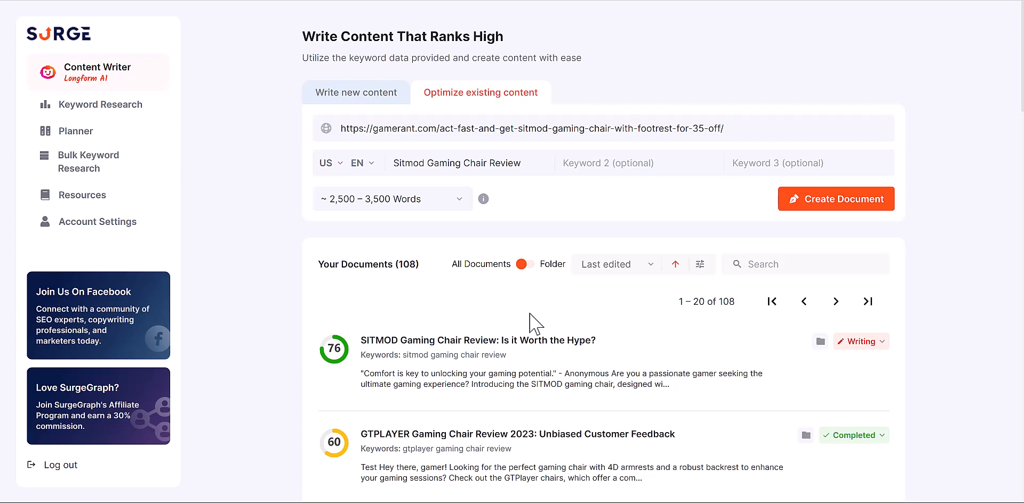
mouse_move(528, 165)
mouse_down()
mouse_move(397, 163)
mouse_move(523, 163)
mouse_up()
key(ctrl+c)
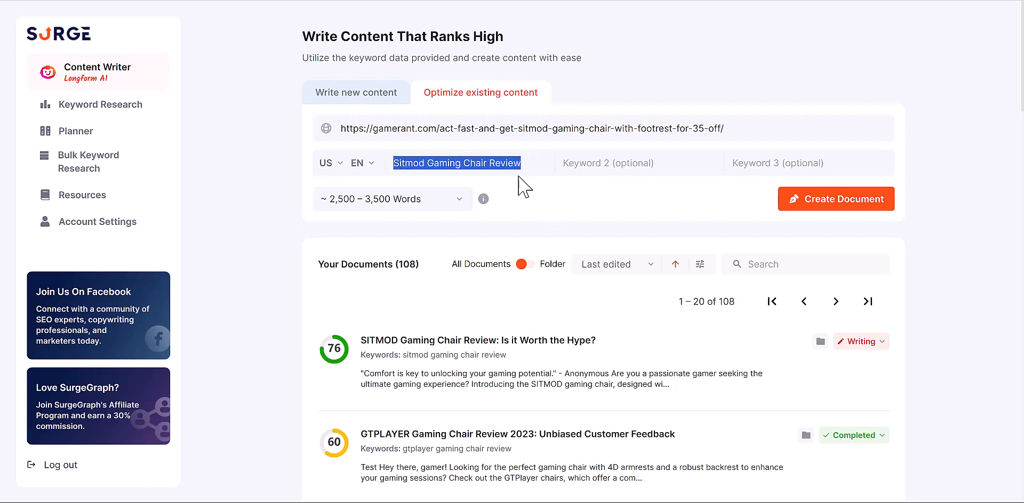
click(361, 104)
drag(528, 133, 390, 132)
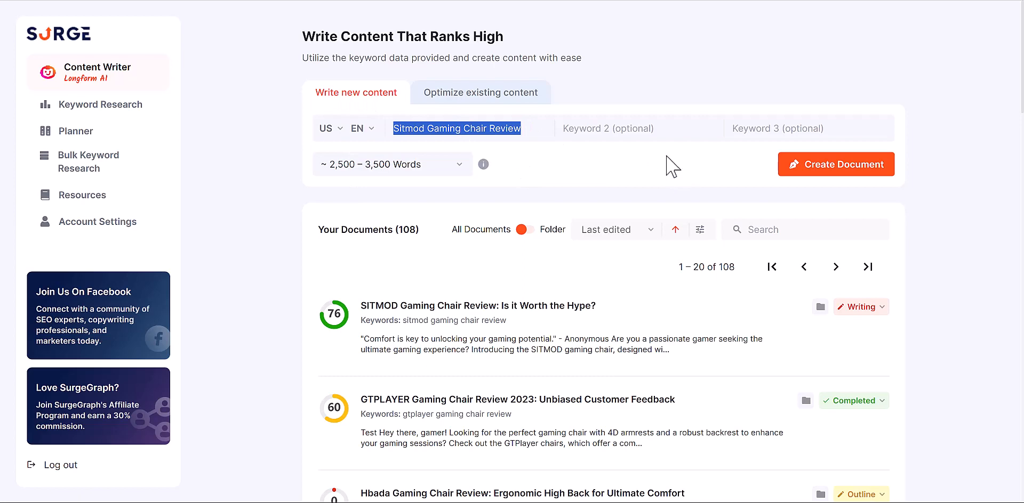
click(475, 100)
click(366, 99)
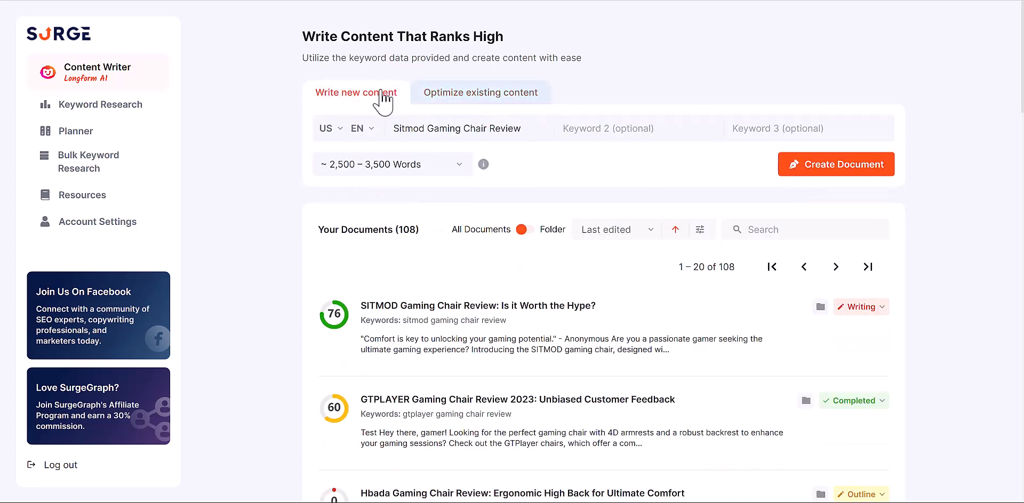
click(810, 165)
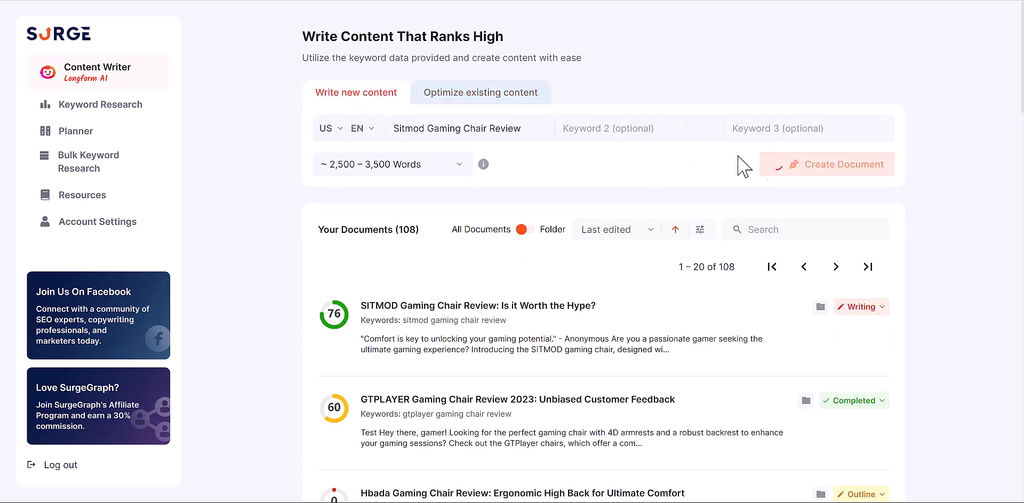
- Fill the optimize form with keyword 'Sitmod Gaming Chair Review' and the Game Rant article URL
click(483, 98)
click(460, 170)
key(ctrl+v)
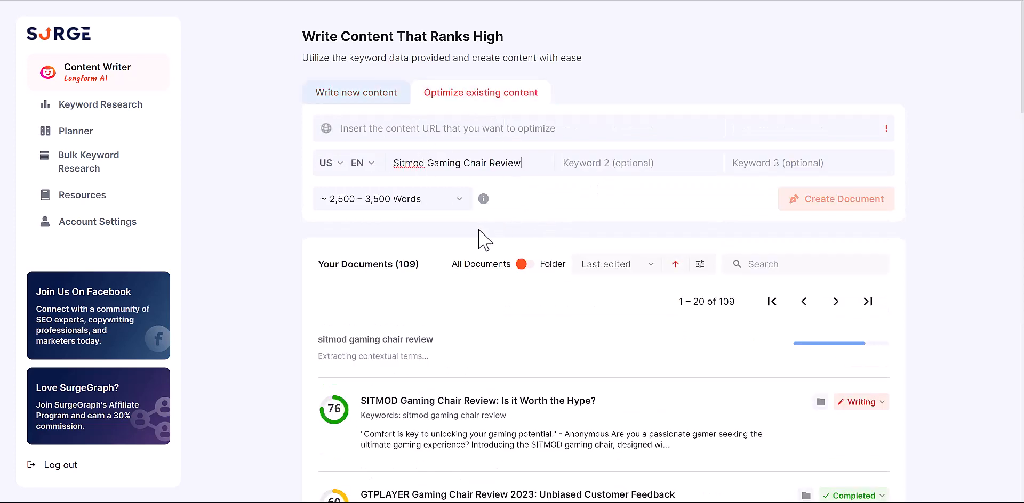
key(ctrl+Tab)
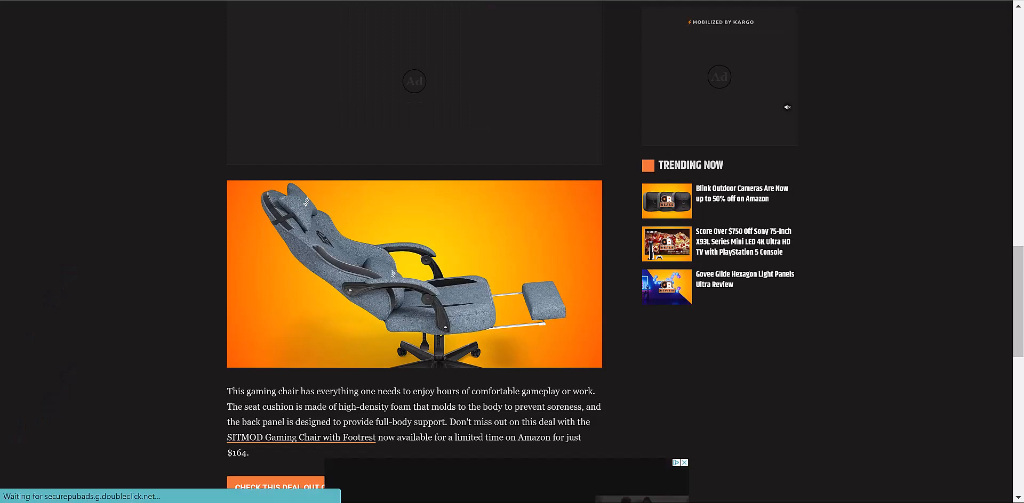
key(ctrl+shift+Tab)
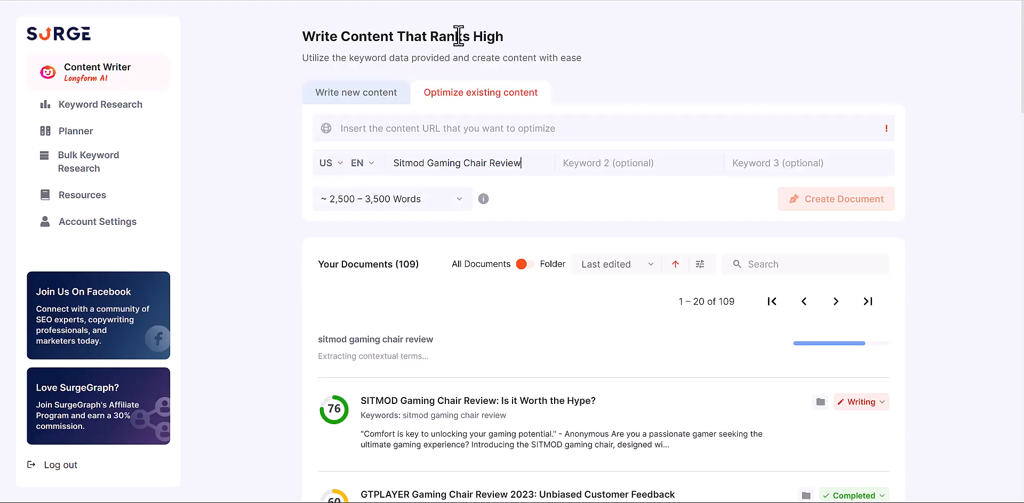
click(441, 130)
text(https://gamerant.com/act-fast-and-get-sitmod-gaming-chair-with-footrest-for-35-off/)
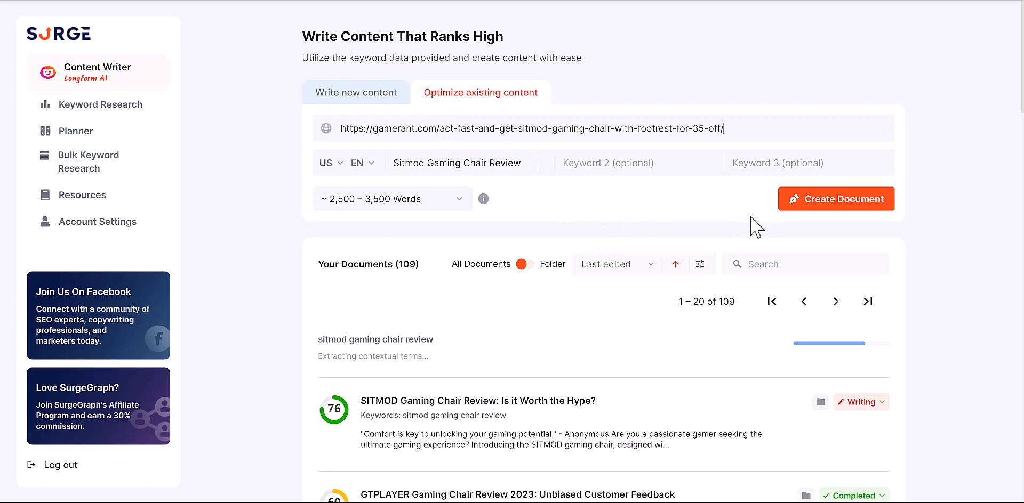
- Create the optimization document and keep the 'Ultimate SITMOD Gaming Chair Review: Unbiased Analysis' status on Outline
click(802, 214)
scroll(332, 328, down, 1)
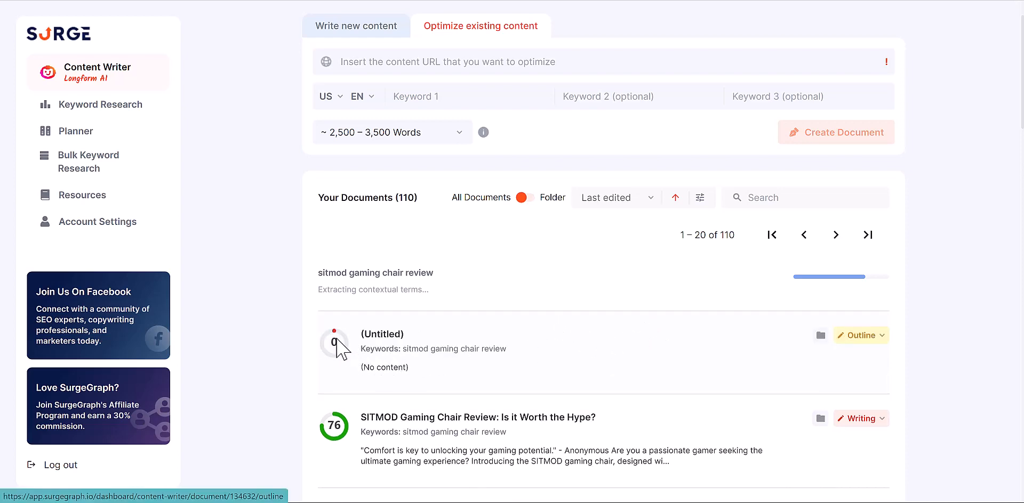
scroll(341, 350, down, 1)
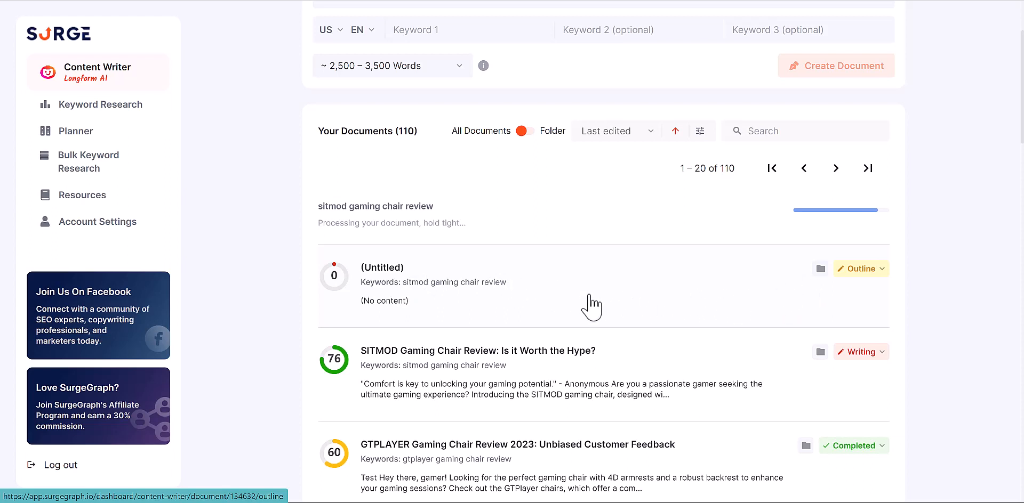
click(845, 272)
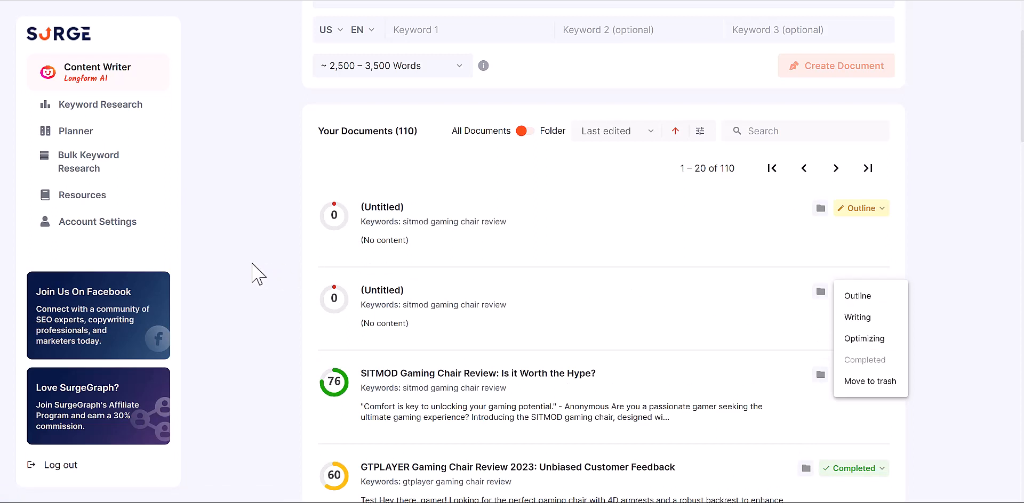
click(924, 378)
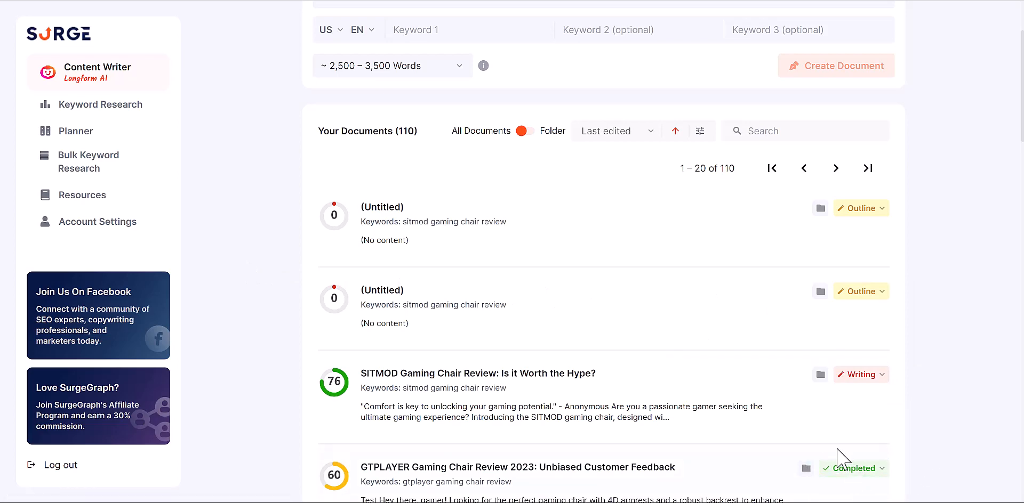
scroll(516, 373, up, 3)
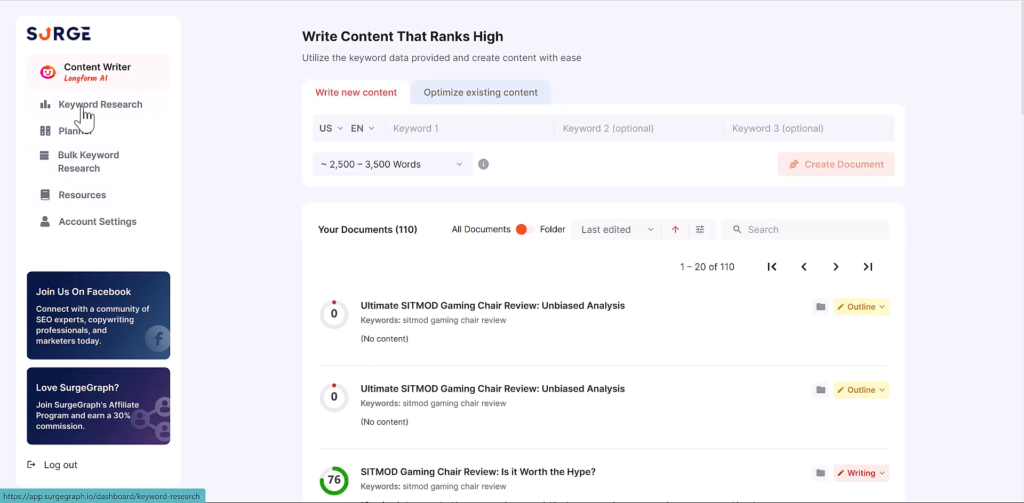
- Run Keyword Research on the seed 'Sitmod Gaming Chair Review', replacing a mistakenly pasted URL
click(95, 107)
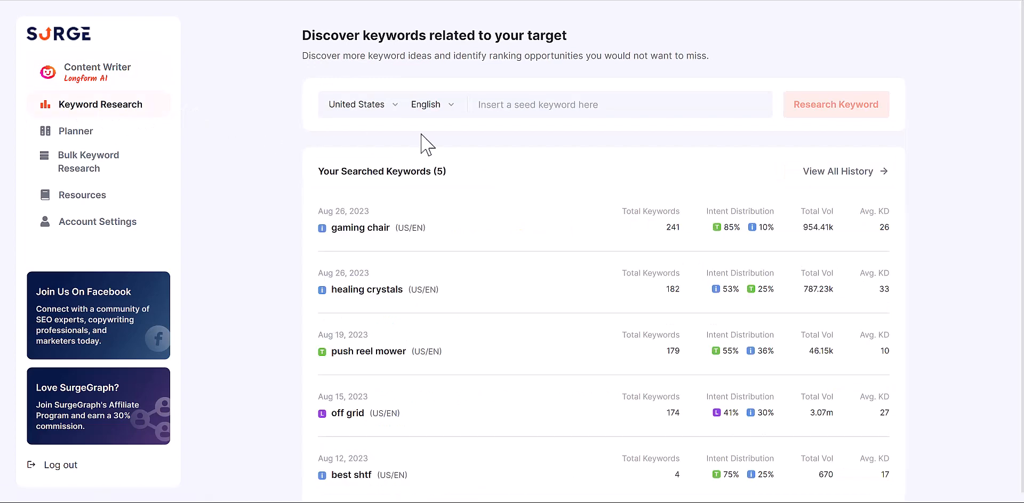
click(501, 106)
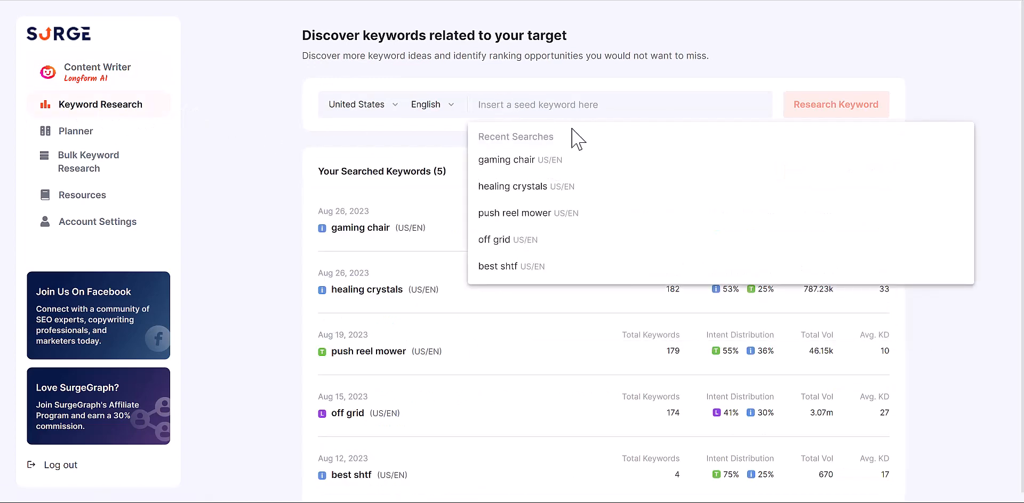
key(ctrl+v)
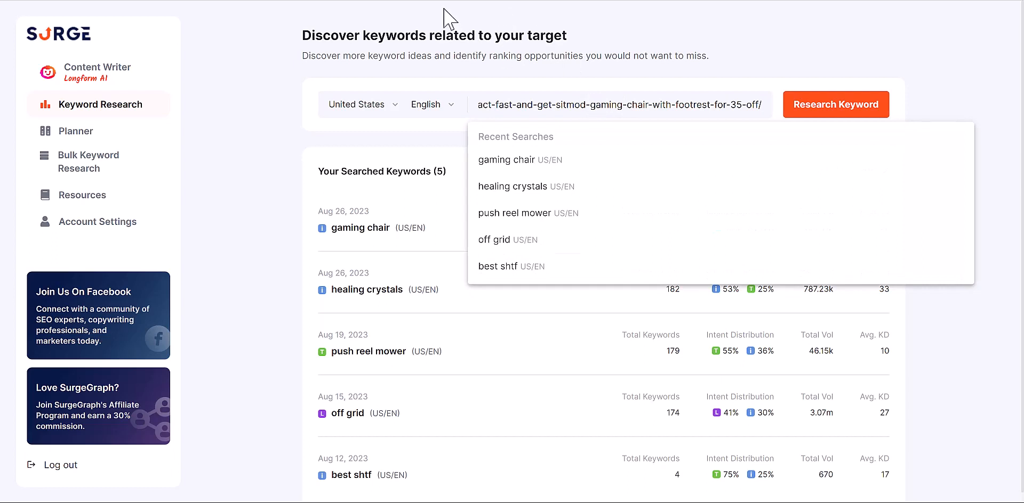
key(ctrl+a)
key(BackSpace)
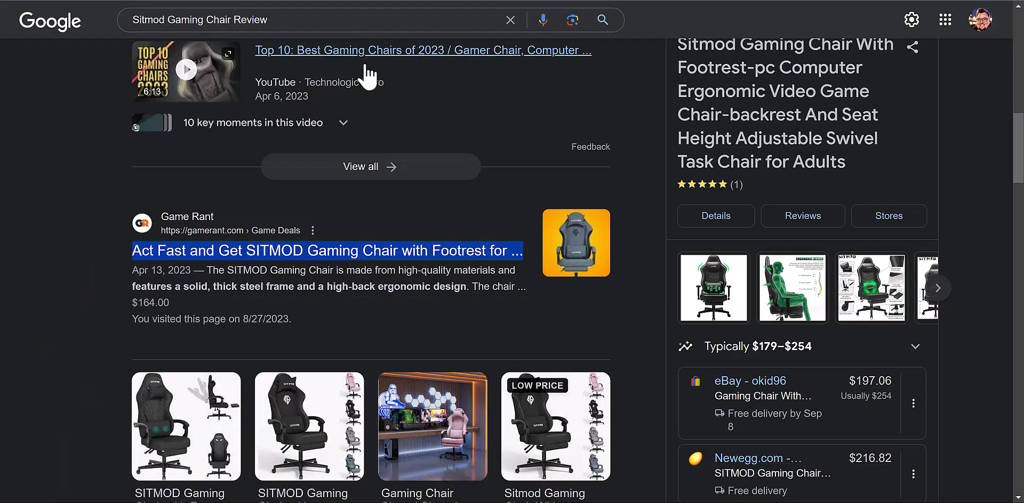
triple_click(274, 20)
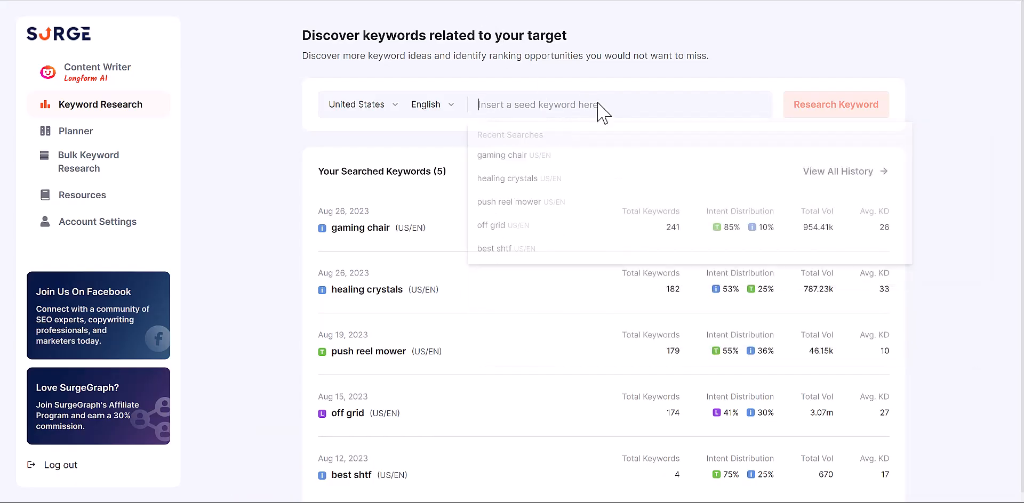
key(ctrl+v)
click(829, 106)
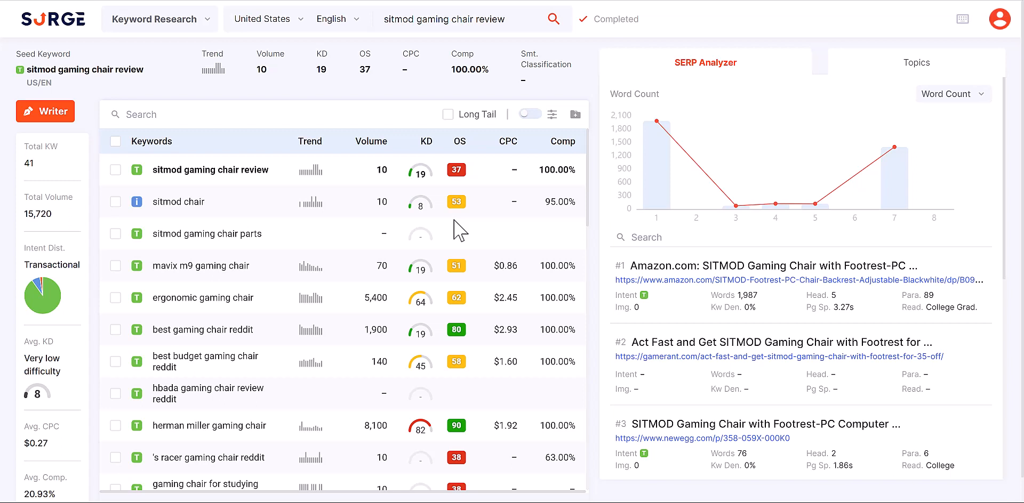
mouse_move(458, 172)
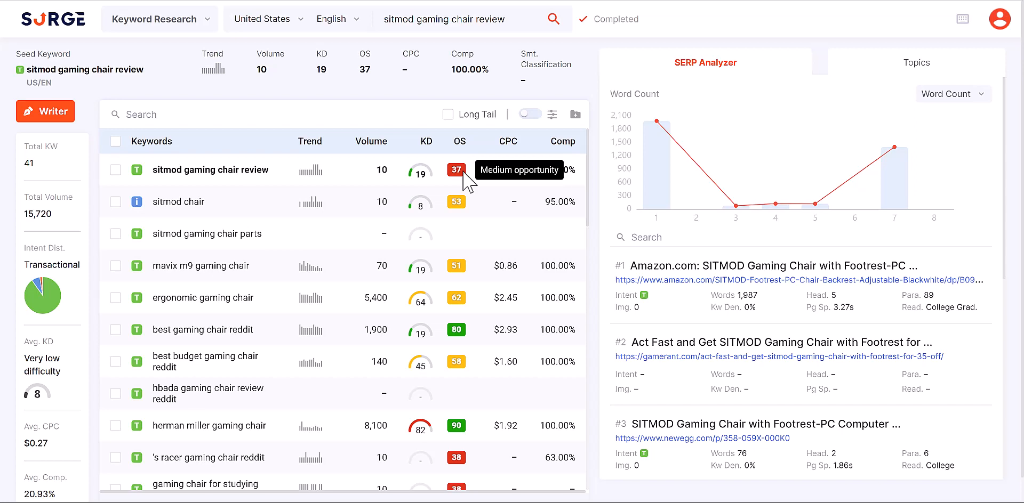
mouse_move(463, 140)
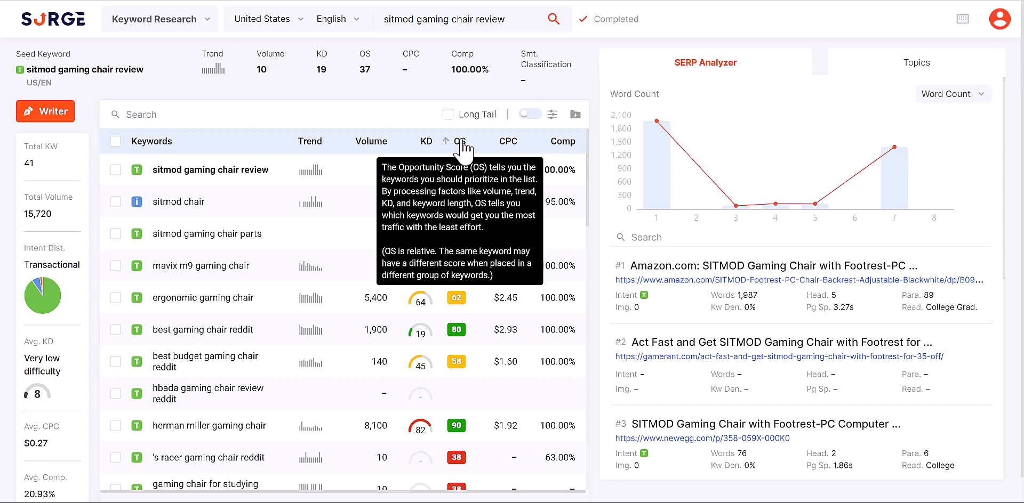
mouse_move(456, 333)
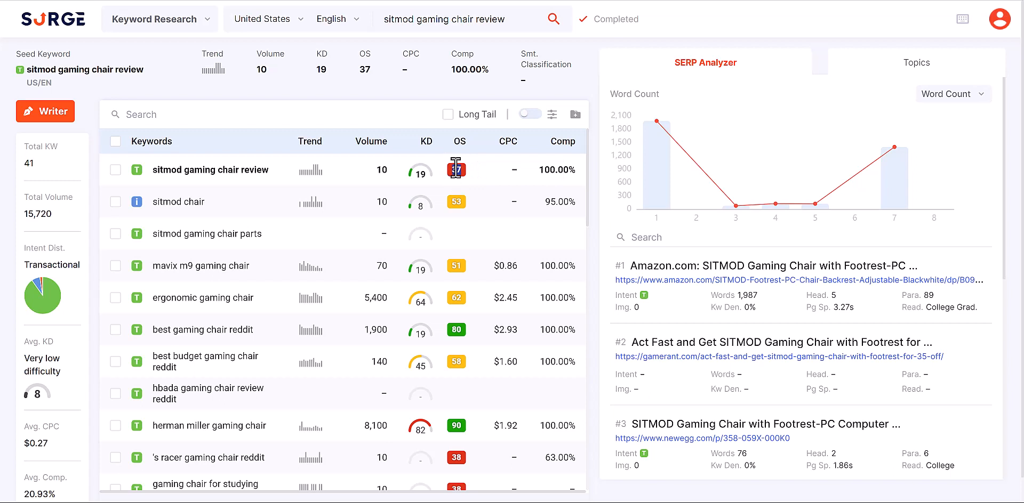
mouse_move(228, 163)
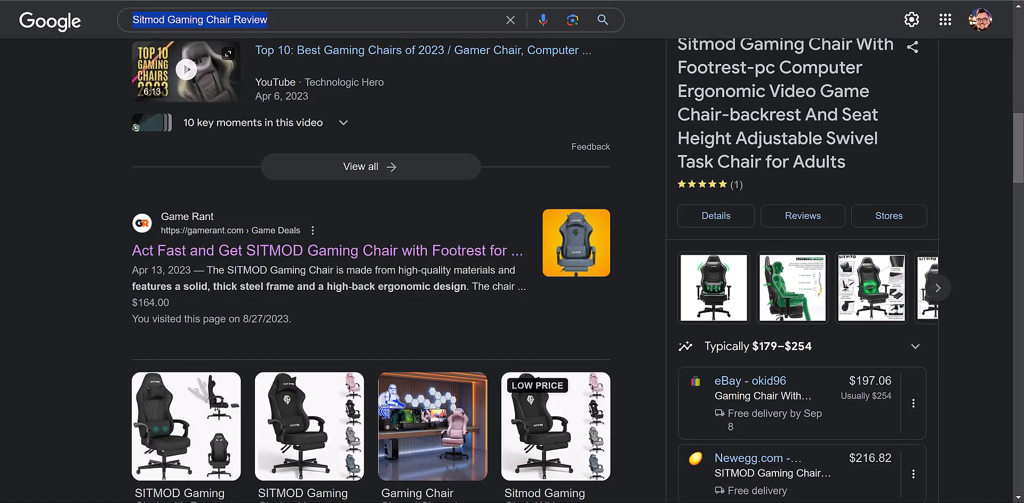
scroll(102, 257, up, 8)
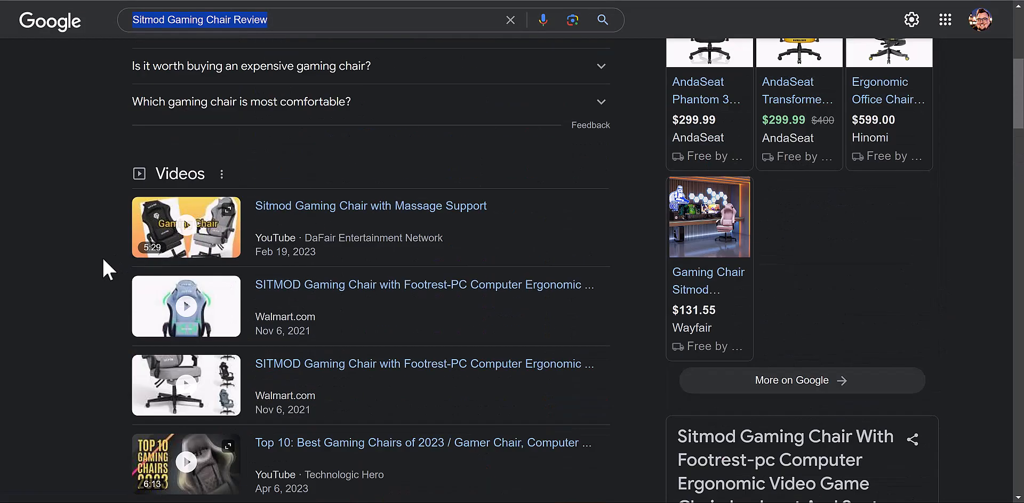
scroll(102, 257, down, 8)
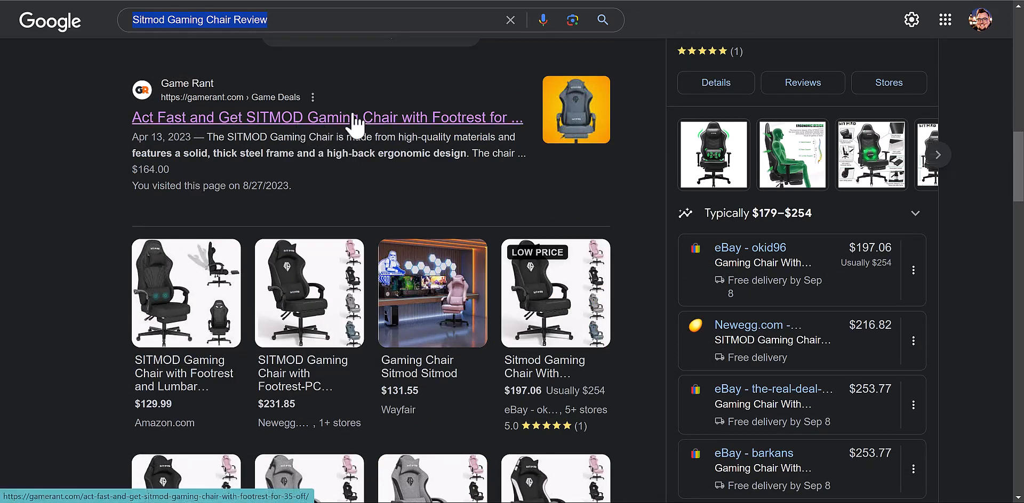
click(411, 119)
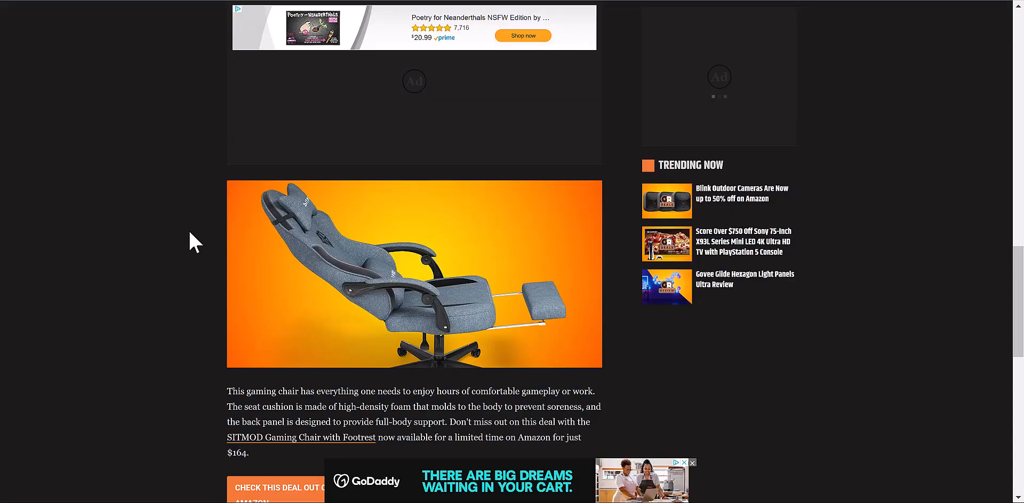
scroll(190, 232, up, 15)
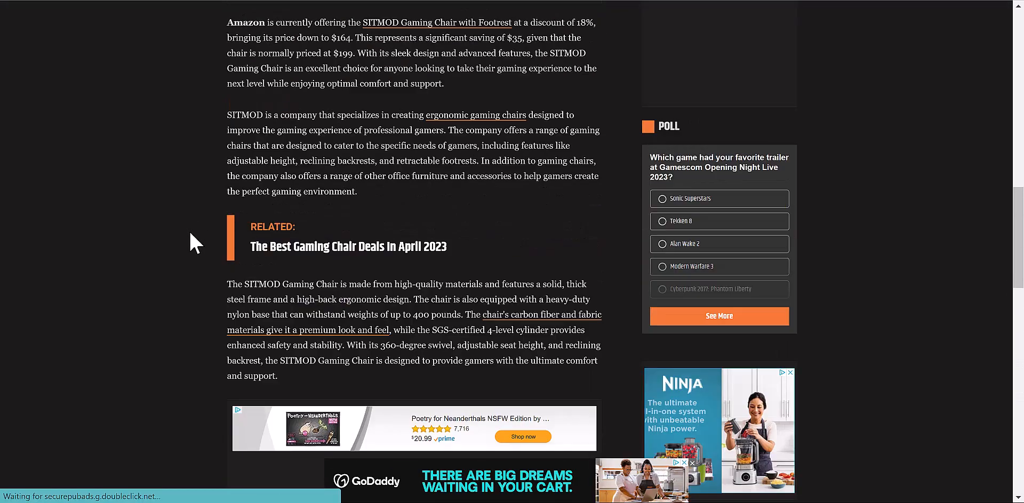
scroll(190, 231, up, 4)
scroll(190, 231, down, 5)
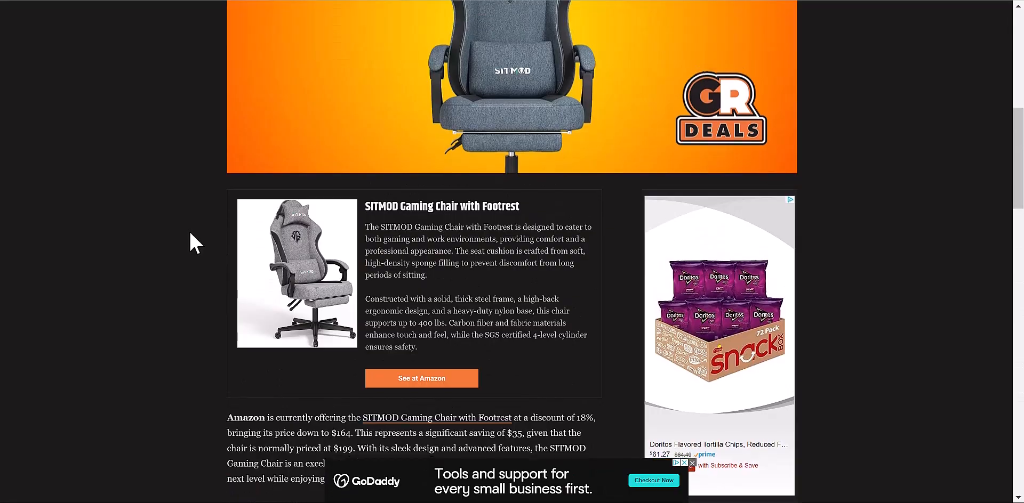
key(alt+Left)
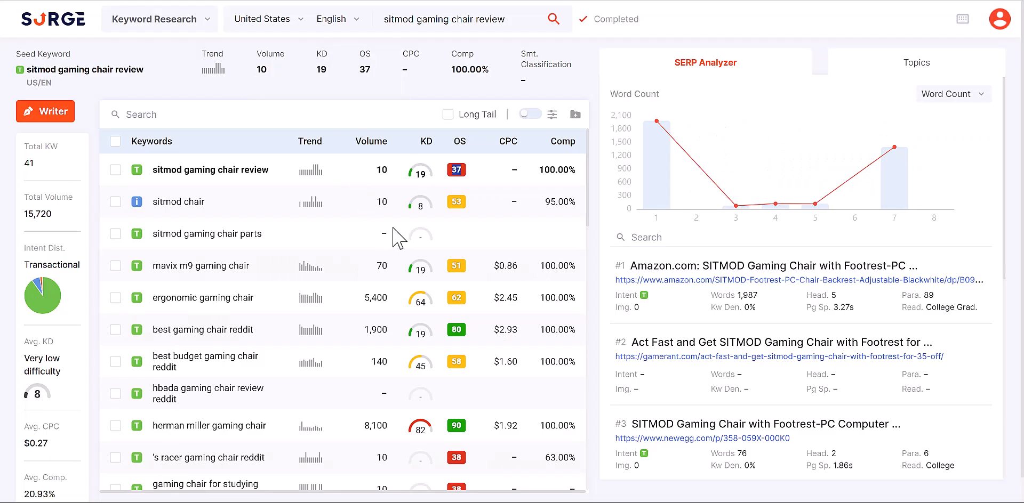
- Go to the keyword Planner through the SurgeGraph tools menu
mouse_move(468, 176)
mouse_move(459, 426)
click(202, 22)
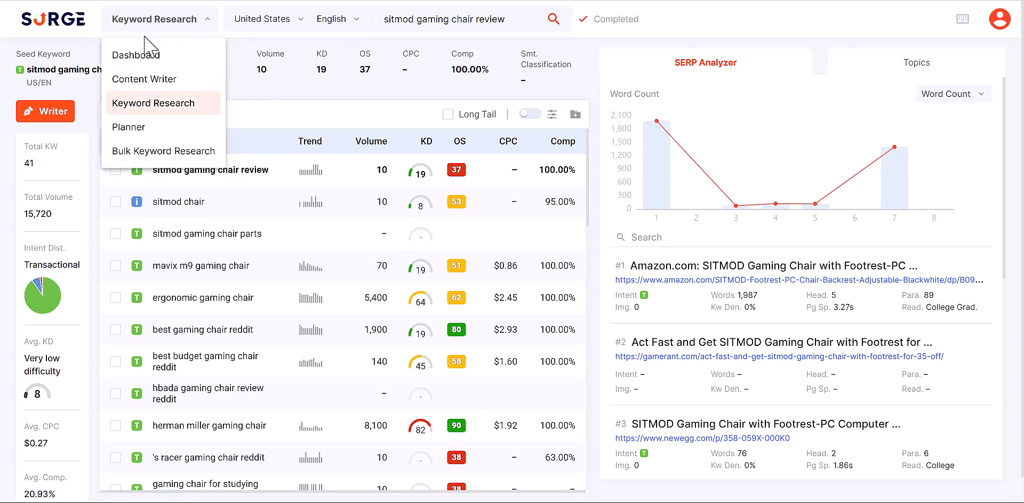
click(206, 21)
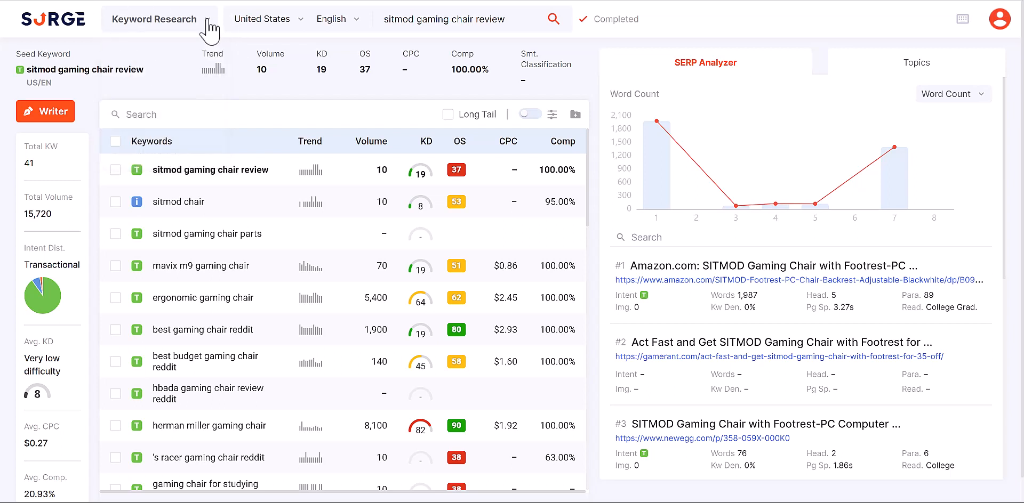
click(207, 21)
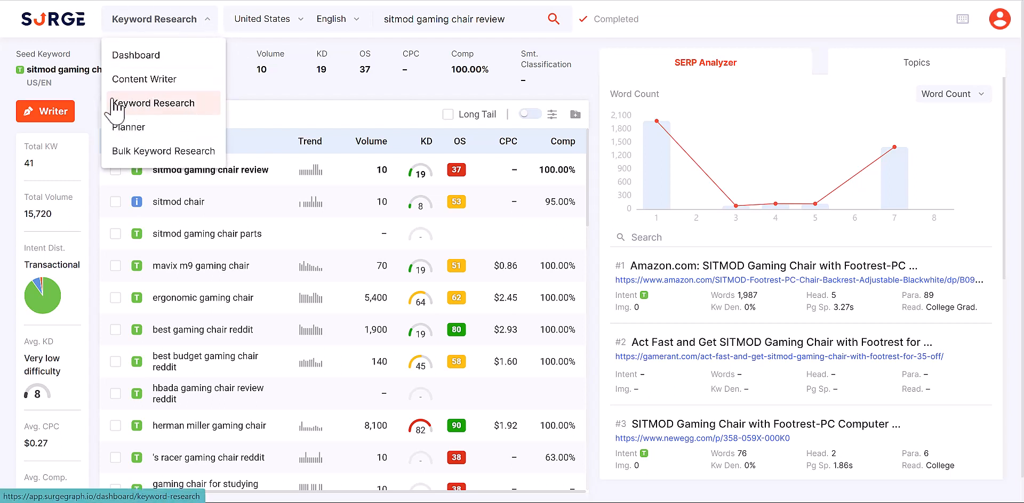
click(129, 139)
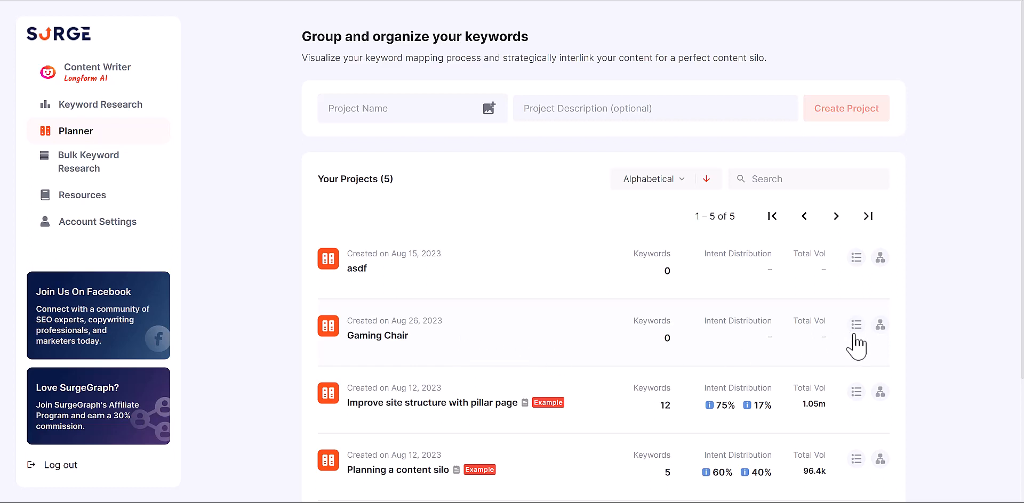
- Open the Gaming Chair project's empty Keyword Mapper
click(880, 326)
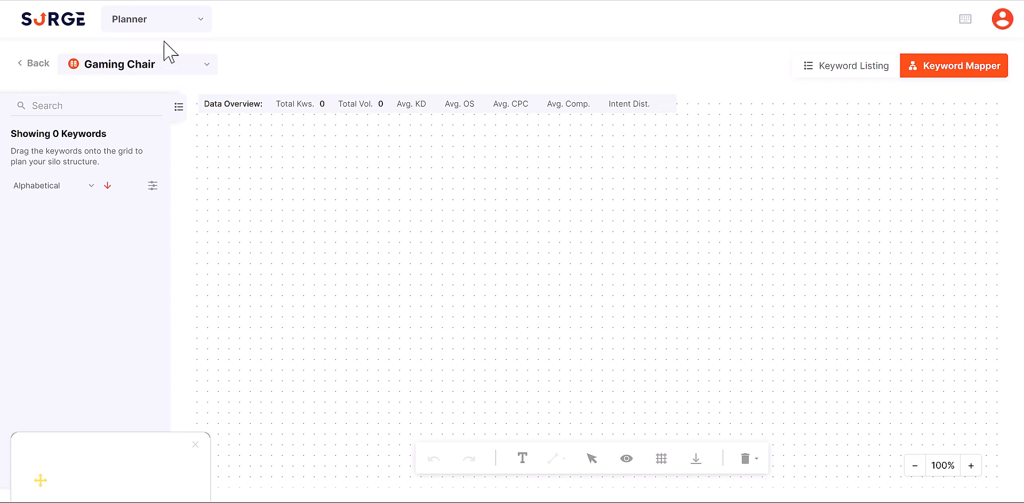
click(166, 24)
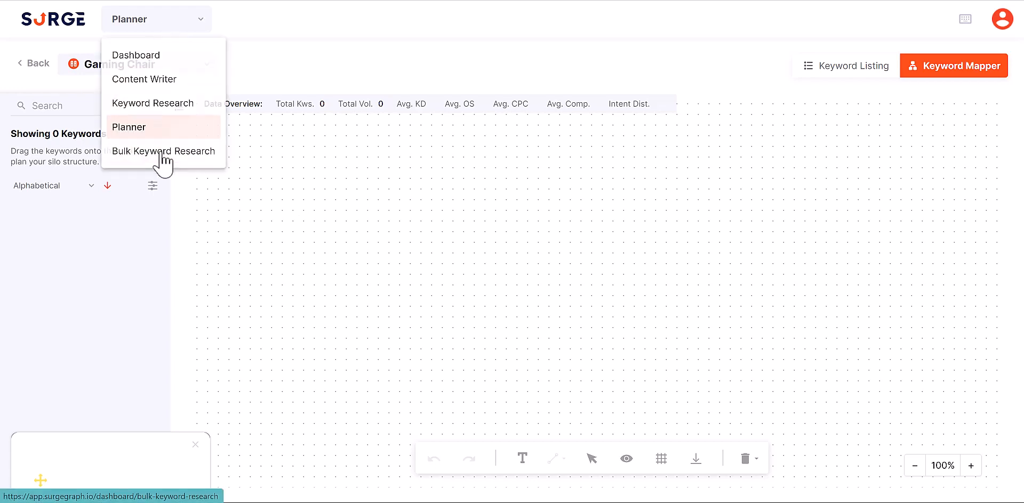
- Run Bulk Keyword Research with the chair review keyword pasted on three lines
click(164, 153)
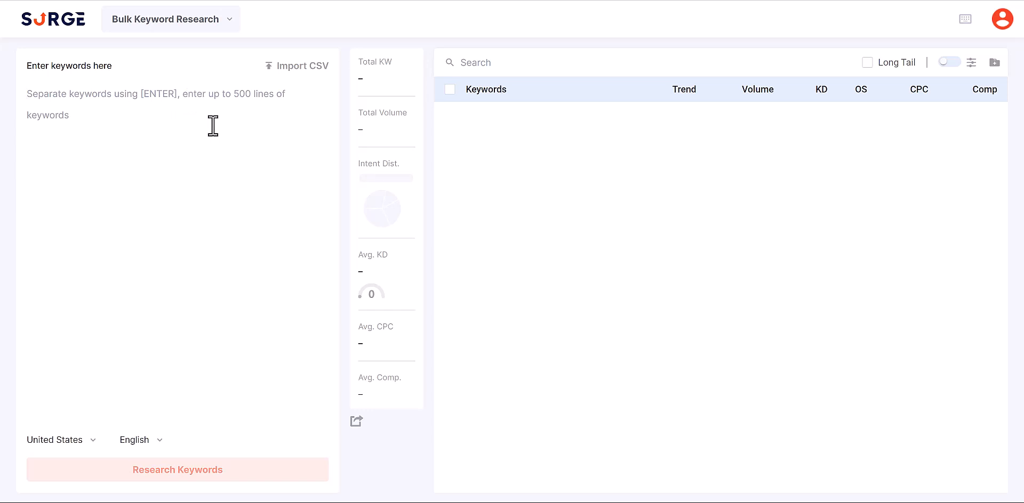
text(Sitmod Gaming Chair Review)
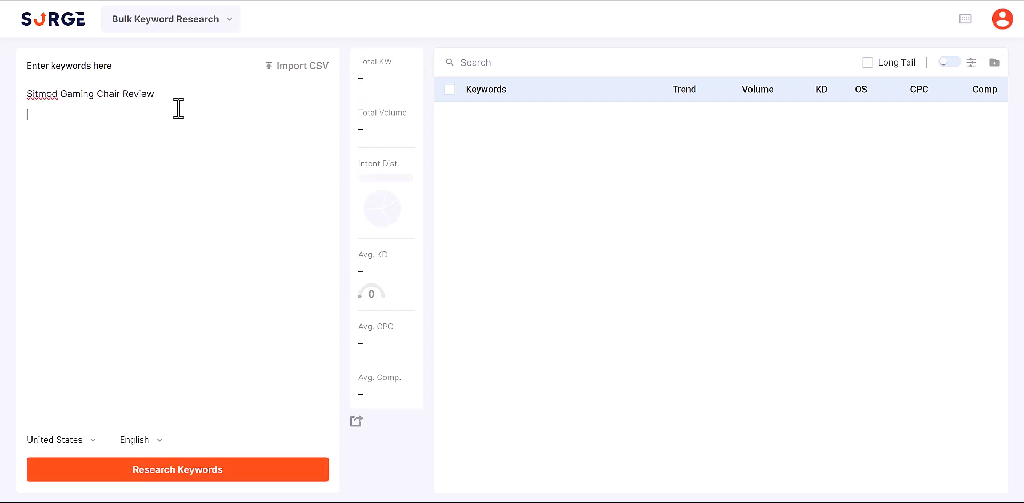
text(Sitmod Gaming Chair Review)
key(Return)
text(Sitmod Gaming Chair Review)
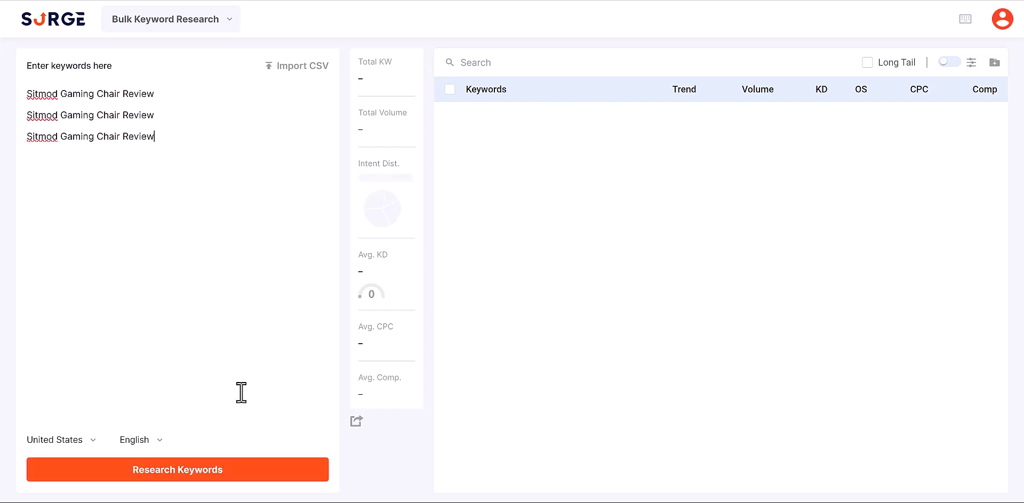
click(213, 472)
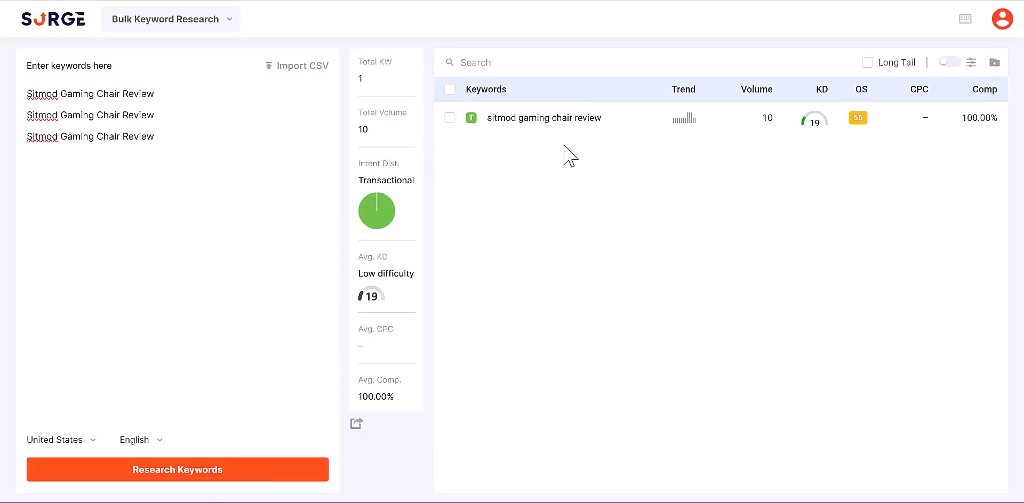
- Return to the Content Writer dashboard through the SurgeGraph tools menu
click(200, 23)
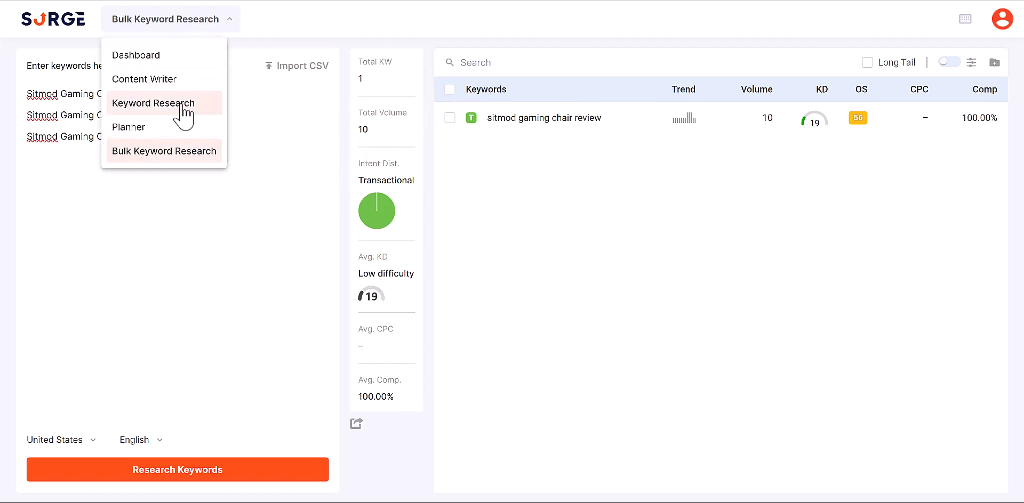
click(315, 239)
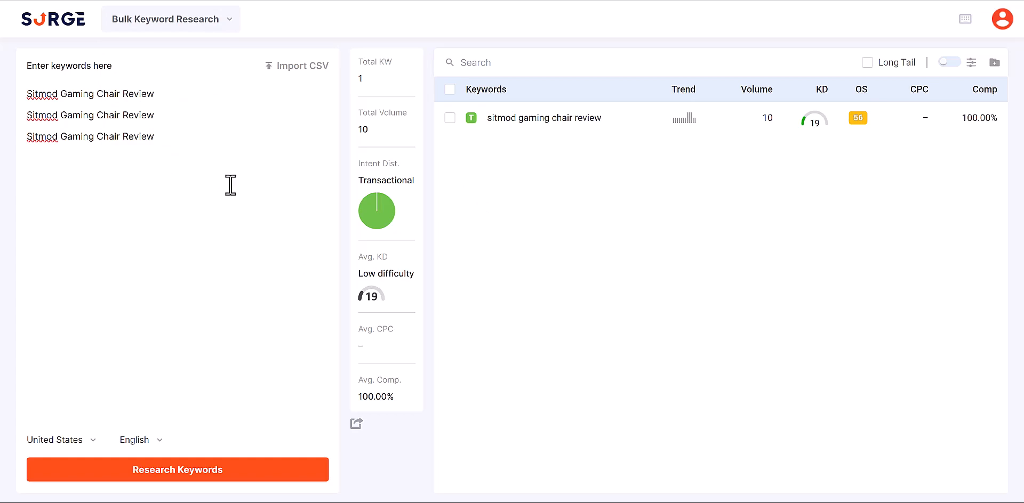
click(222, 23)
click(199, 60)
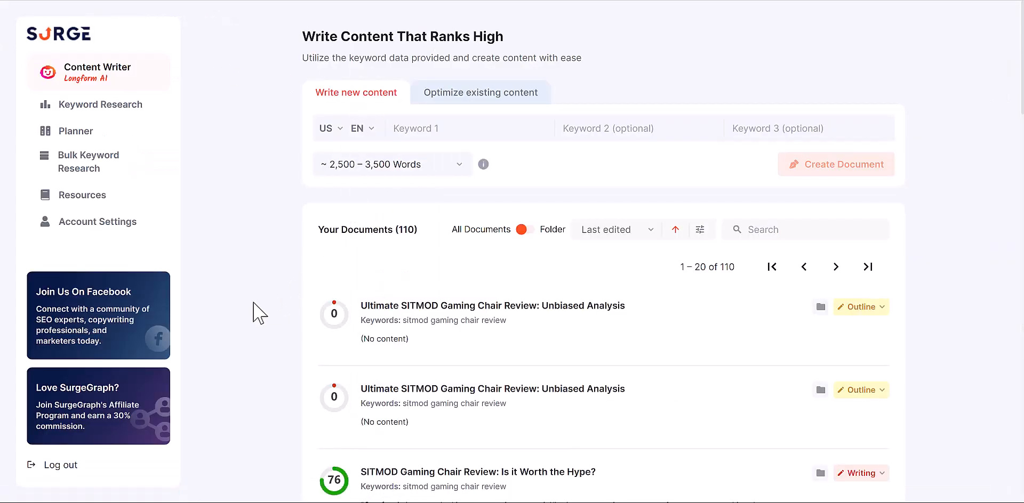
- Open the top 'Ultimate SITMOD Gaming Chair Review: Unbiased Analysis' entry from Your Documents
scroll(258, 309, down, 1)
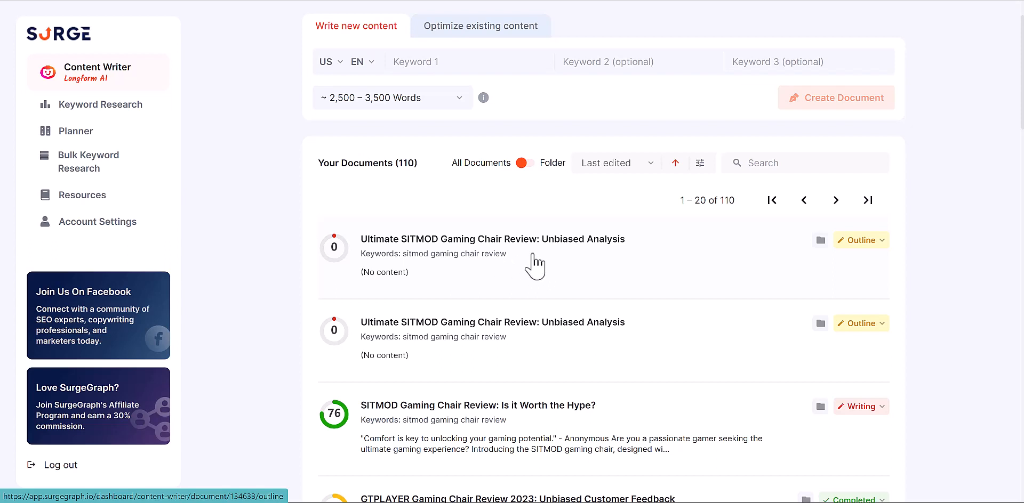
click(565, 275)
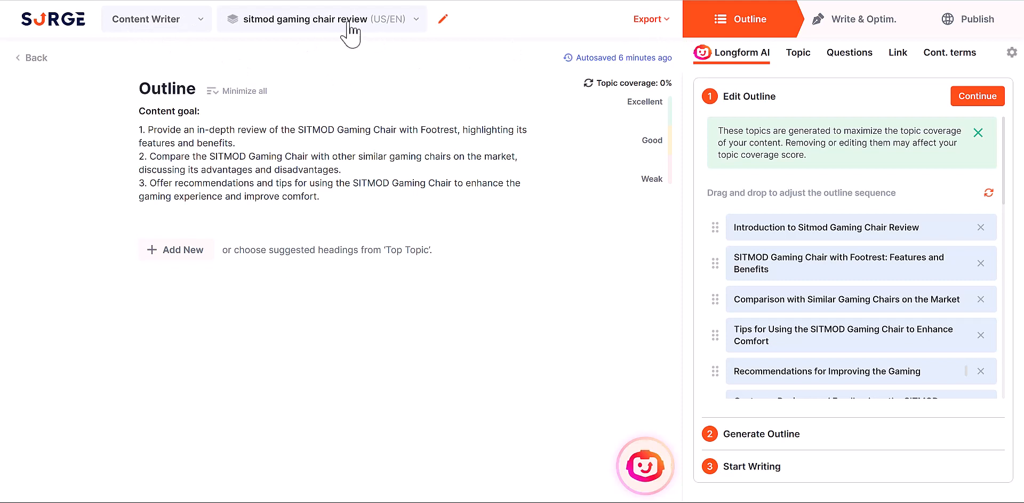
- Check the tools list, Edit Document dialog and Export options, closing each unchanged
click(179, 21)
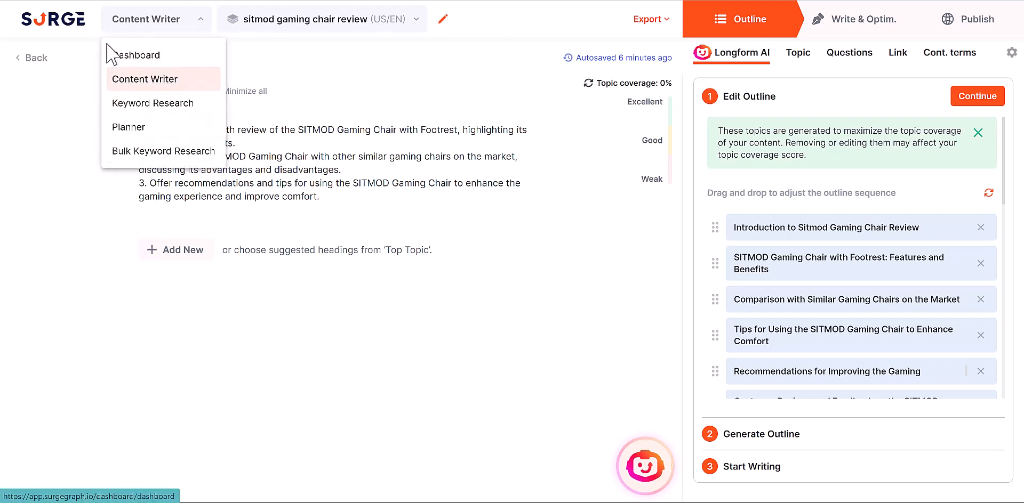
click(443, 20)
click(443, 20)
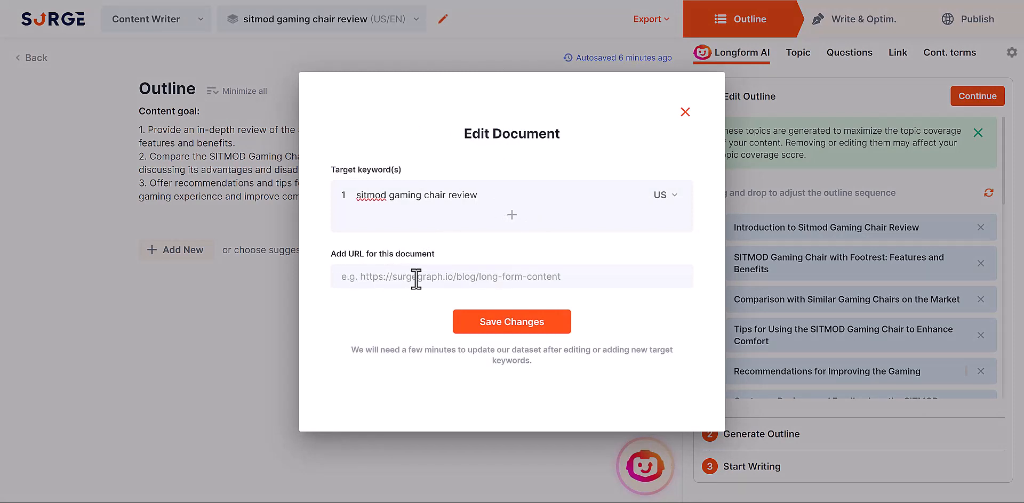
click(686, 112)
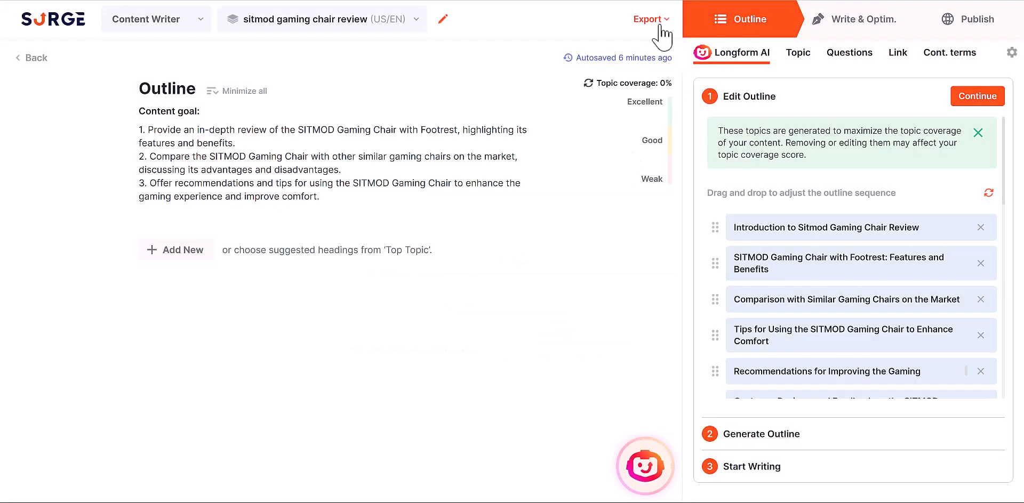
click(660, 21)
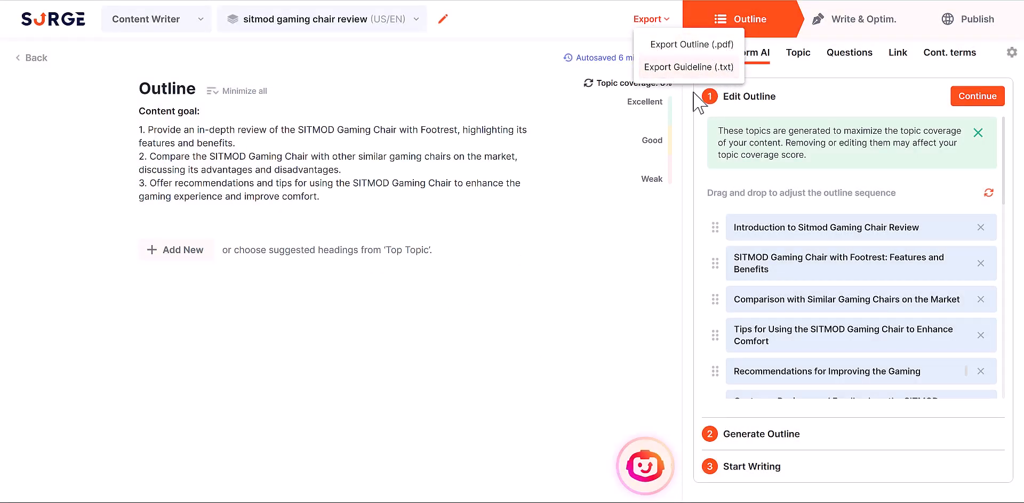
click(687, 145)
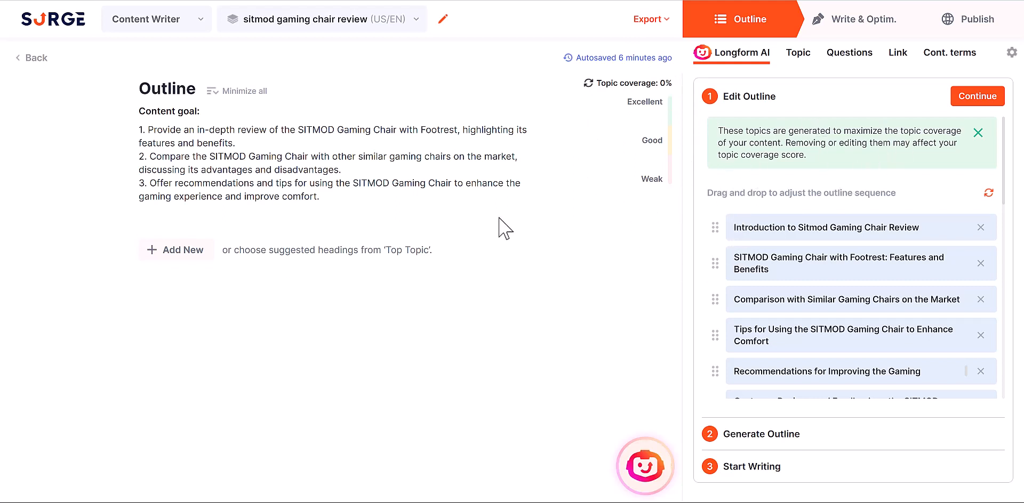
- Select the full three-point content goal text in the outline
drag(343, 200, 138, 129)
click(189, 143)
drag(325, 196, 143, 137)
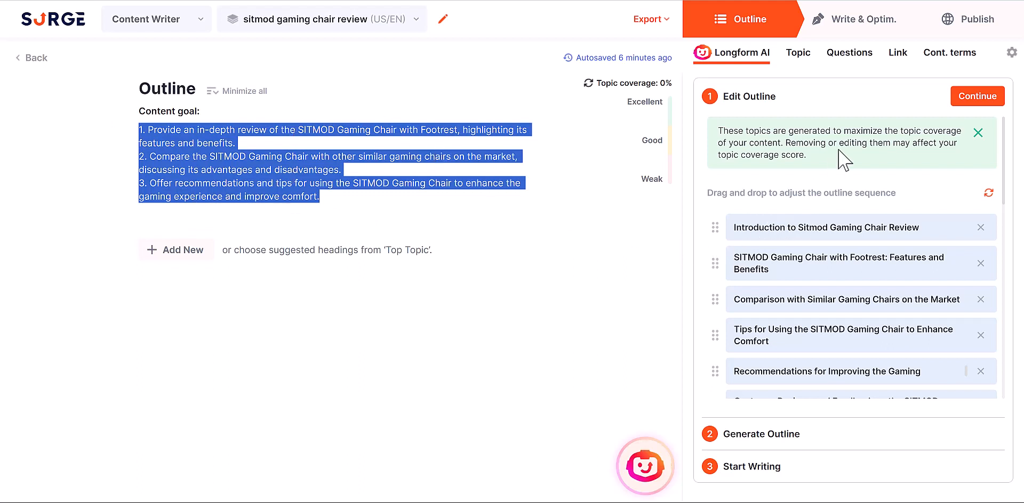
- Finish the Edit Outline step and view the Target Content Length choices
click(978, 97)
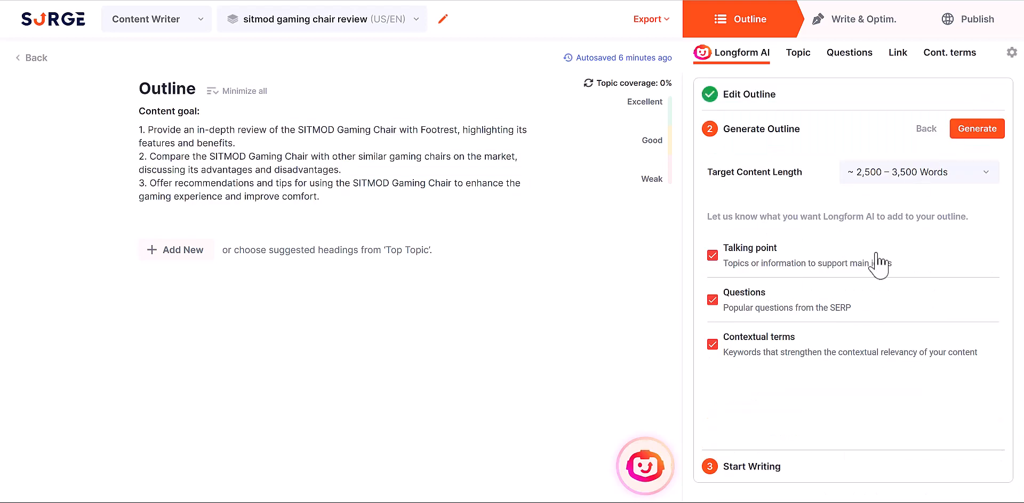
click(932, 179)
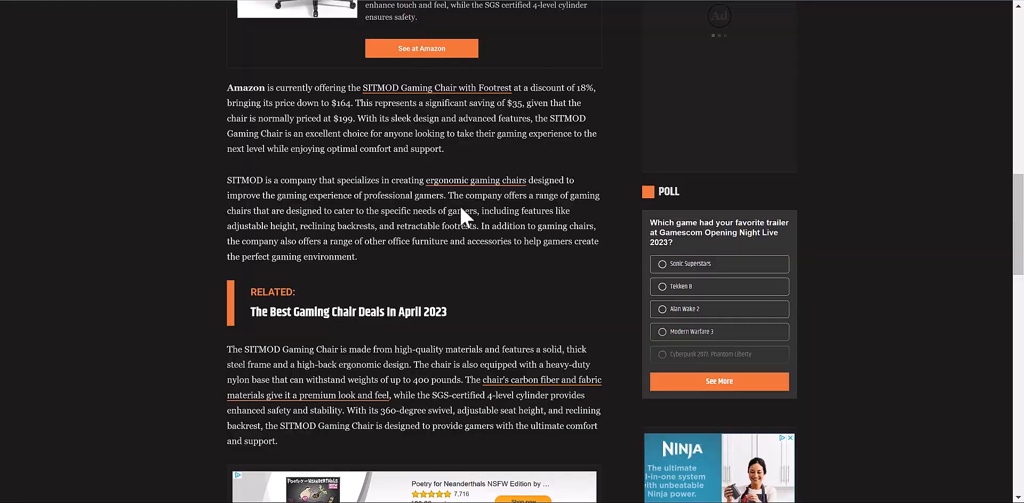
scroll(457, 248, up, 3)
scroll(457, 248, up, 1)
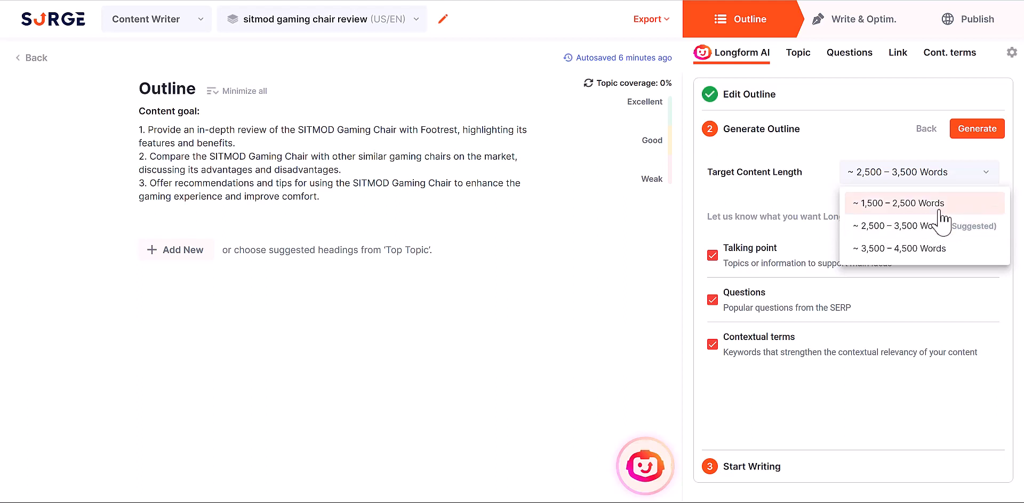
- Keep the 2,500–3,500 word target and generate the outline with Longform AI
click(897, 152)
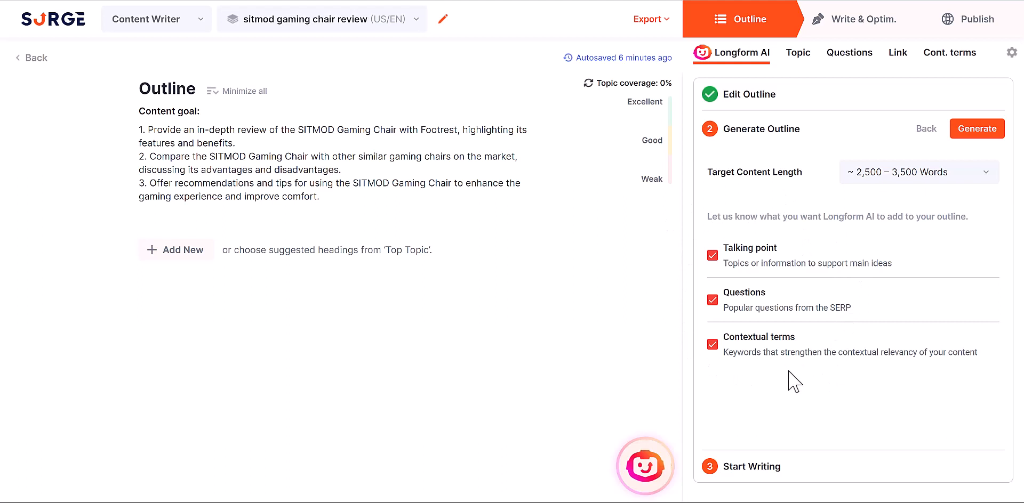
click(968, 134)
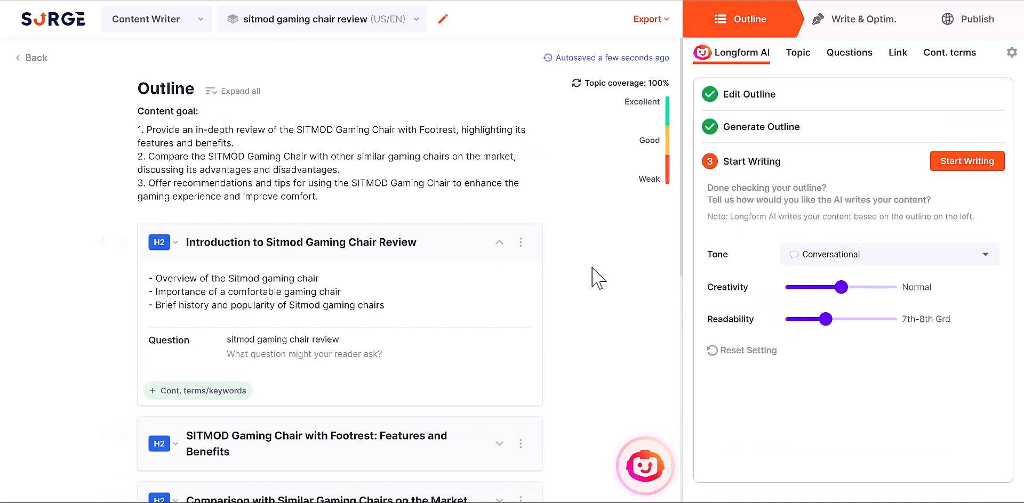
- Collapse the Introduction section and look through the generated outline
click(501, 244)
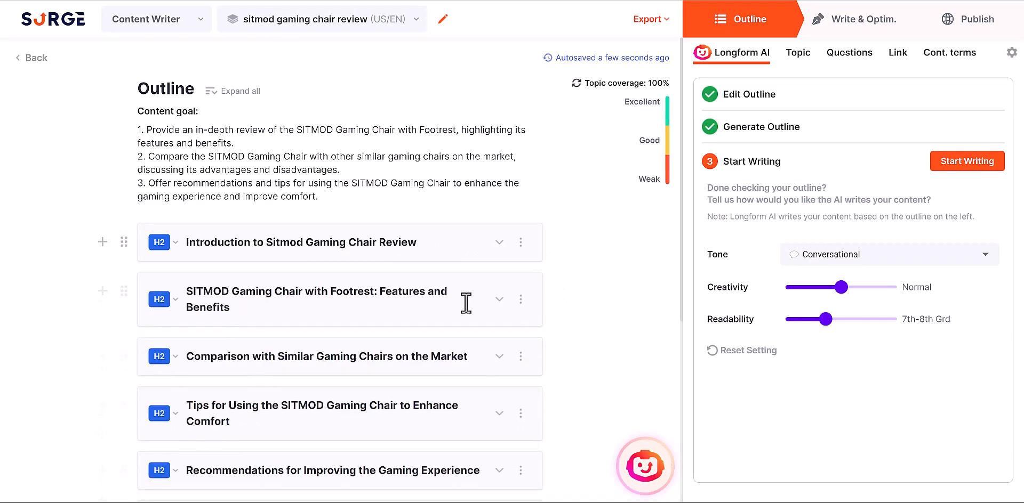
scroll(464, 299, down, 4)
scroll(514, 256, up, 3)
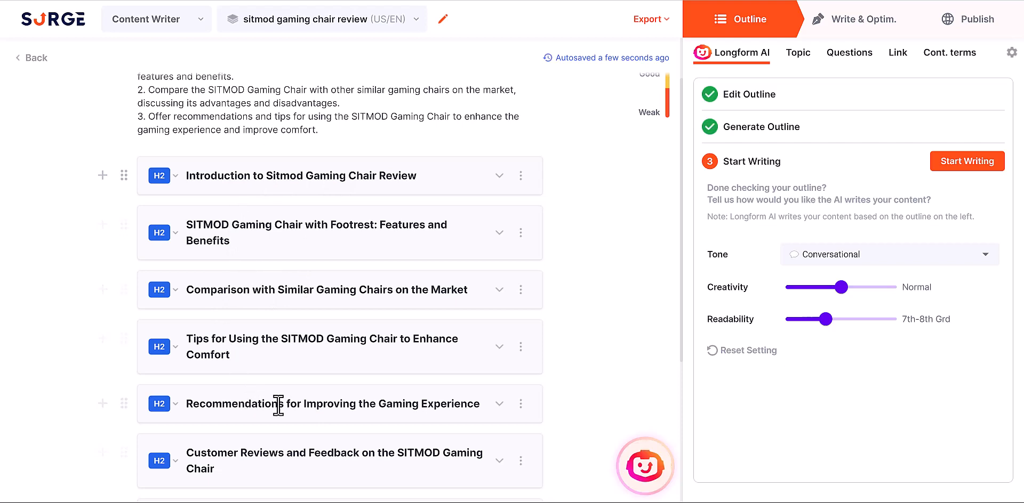
scroll(256, 400, down, 3)
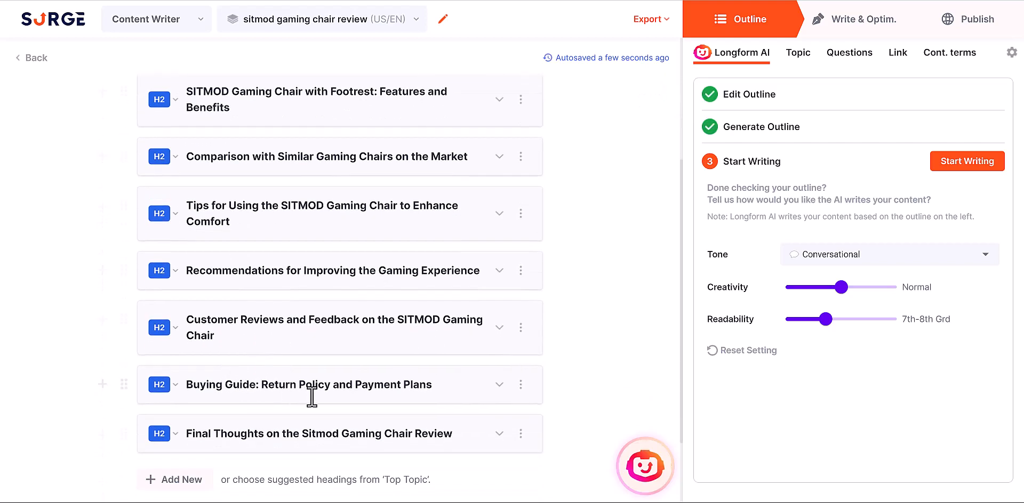
scroll(427, 416, up, 3)
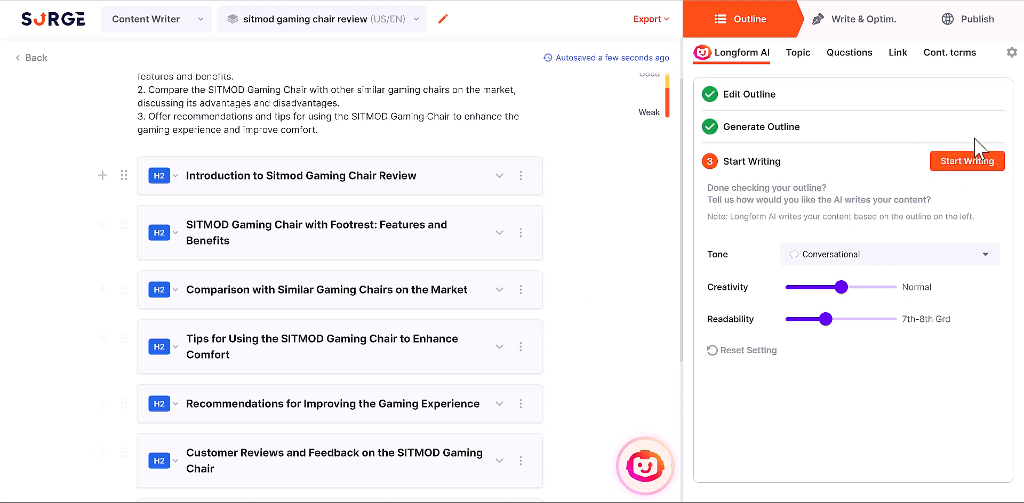
- Set the writing tone to Informative
click(823, 257)
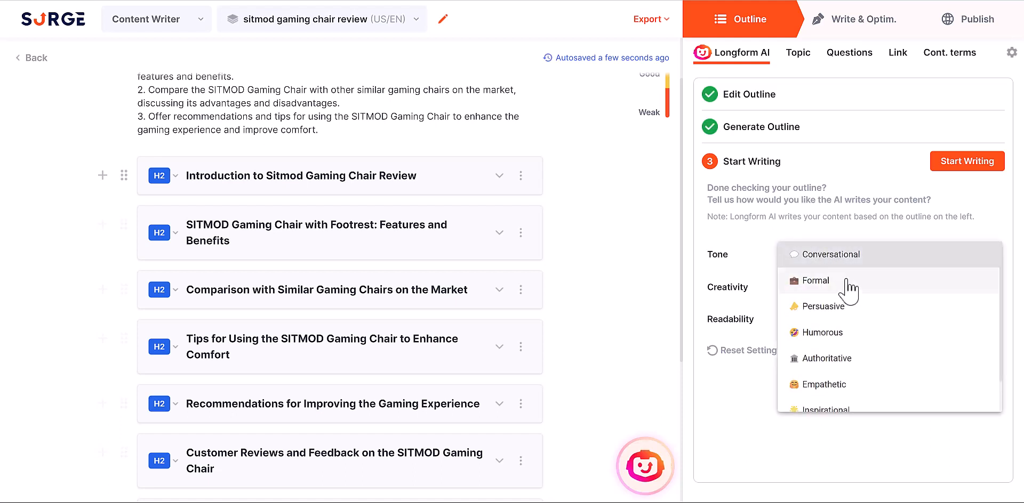
scroll(848, 297, down, 2)
click(841, 399)
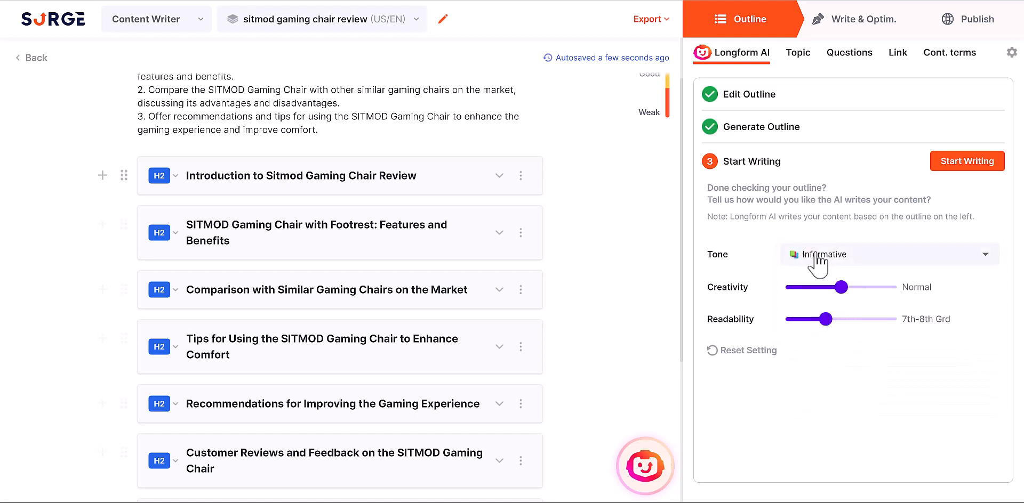
click(811, 256)
scroll(830, 199, up, 2)
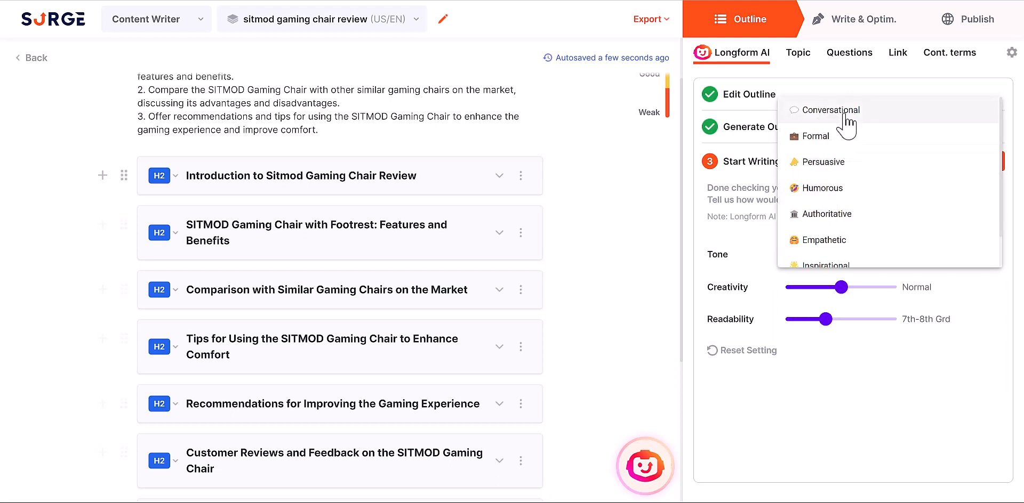
scroll(861, 234, down, 1)
click(837, 256)
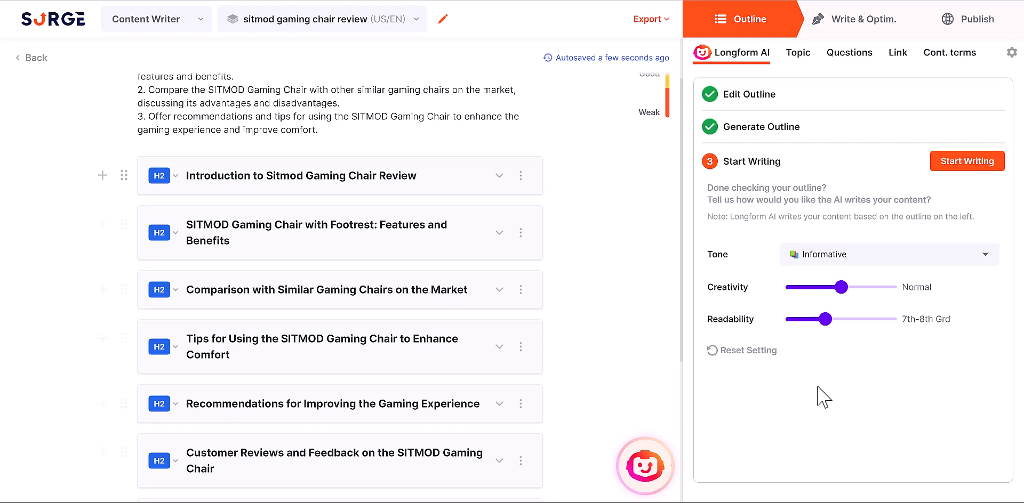
- Have Longform AI write the 8-section, 2,885-word review, then scroll through it
click(958, 162)
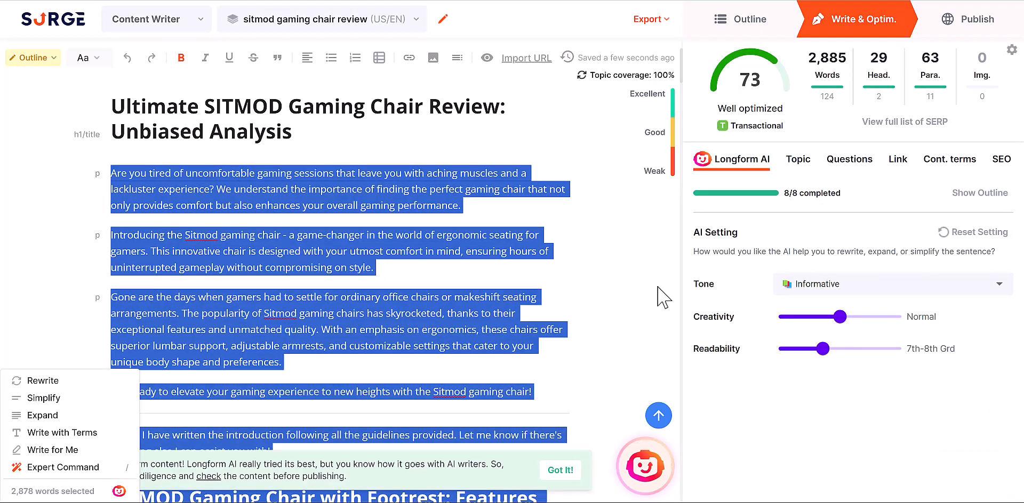
click(564, 233)
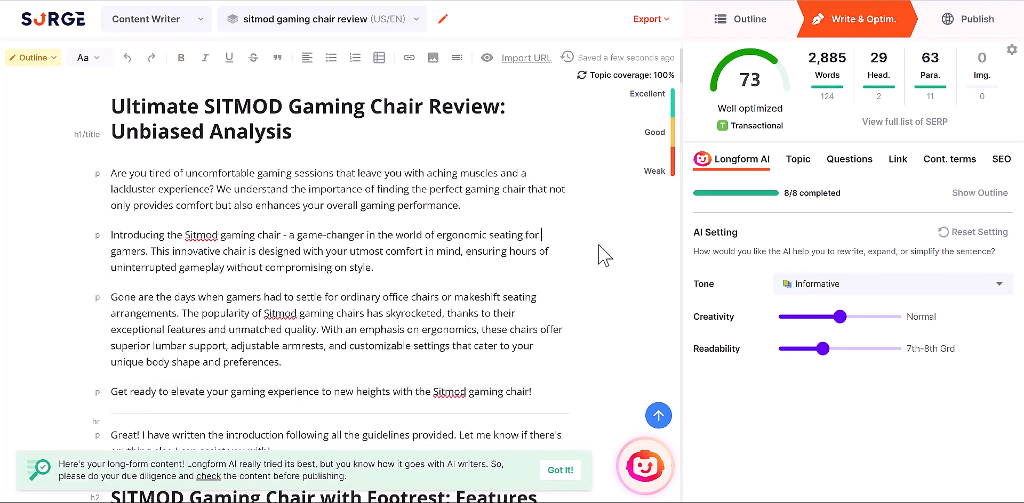
scroll(608, 251, down, 3)
scroll(617, 208, down, 7)
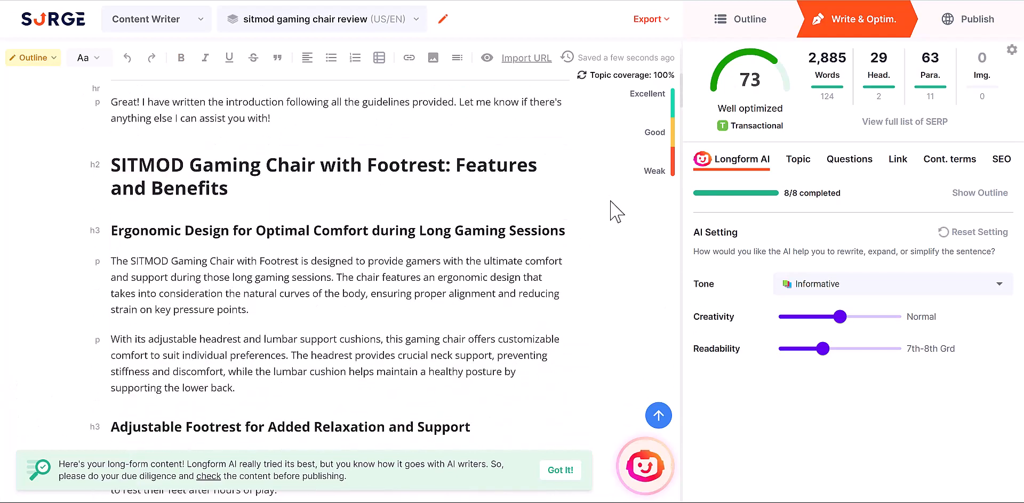
scroll(616, 210, down, 9)
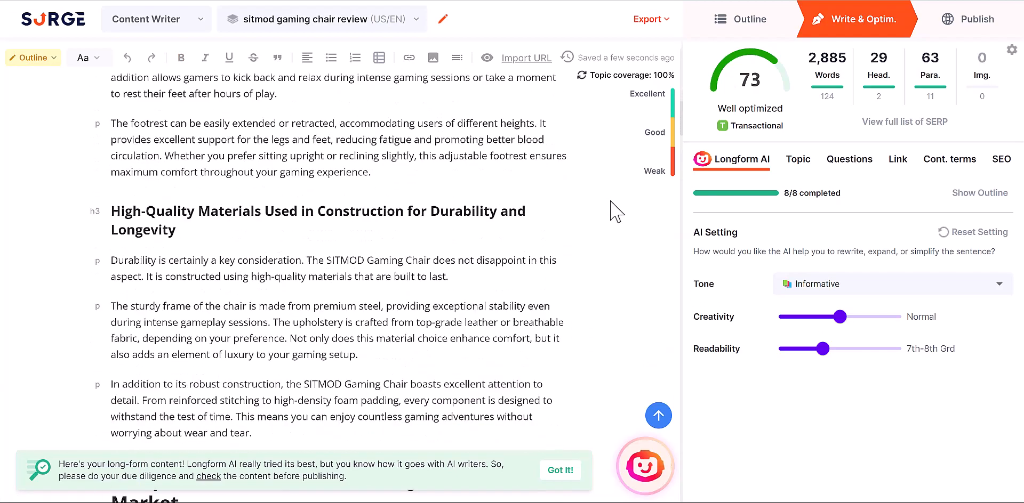
scroll(615, 210, down, 13)
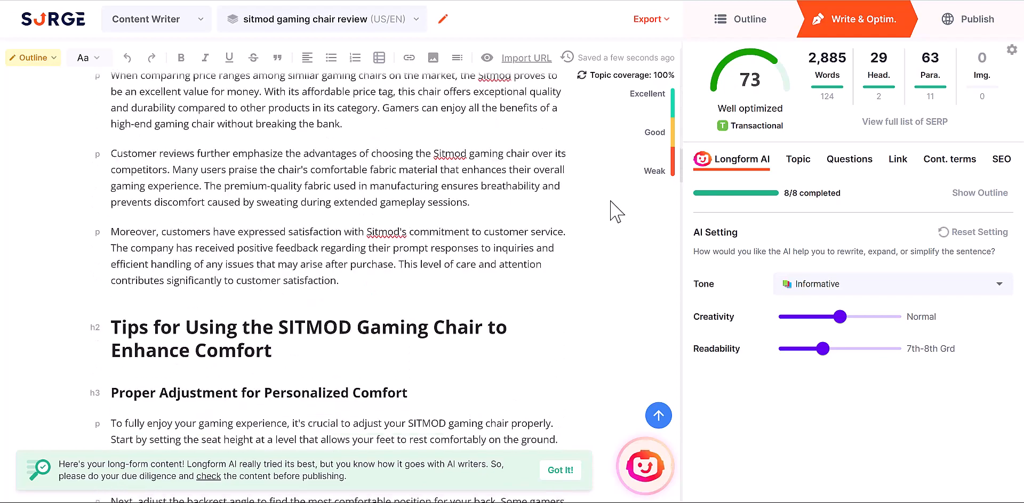
scroll(616, 210, down, 15)
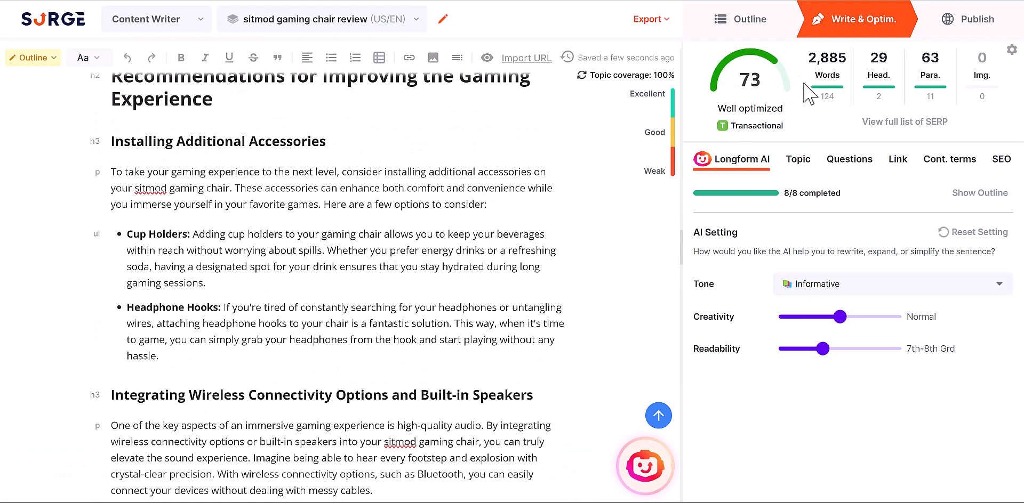
mouse_move(760, 79)
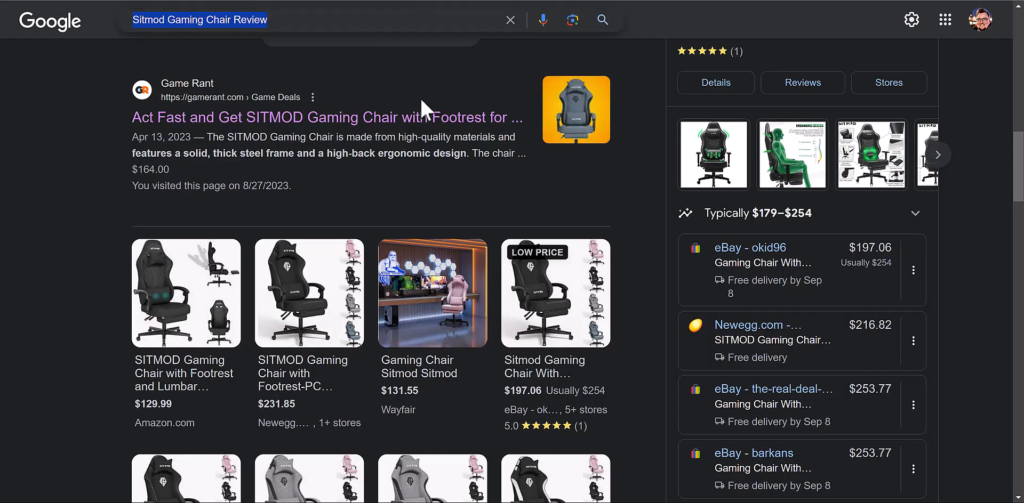
scroll(79, 215, down, 10)
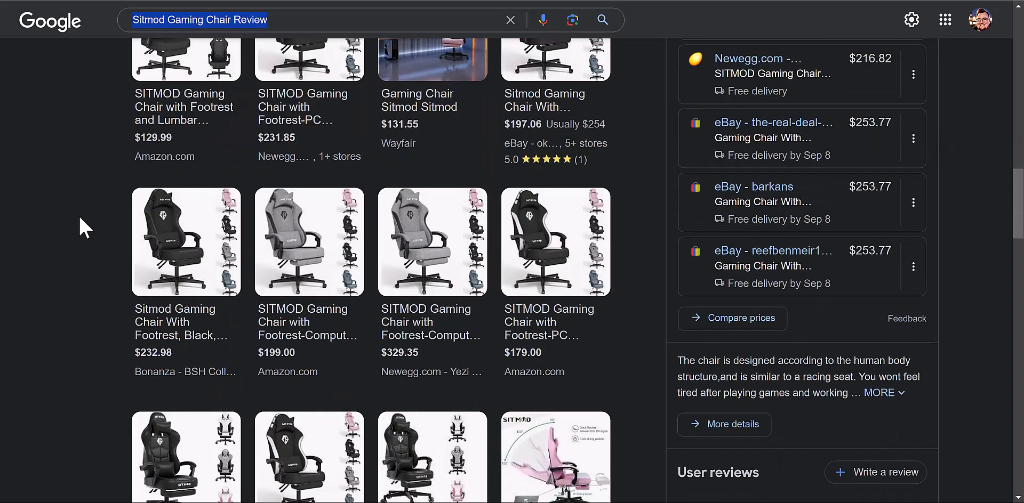
scroll(79, 215, down, 9)
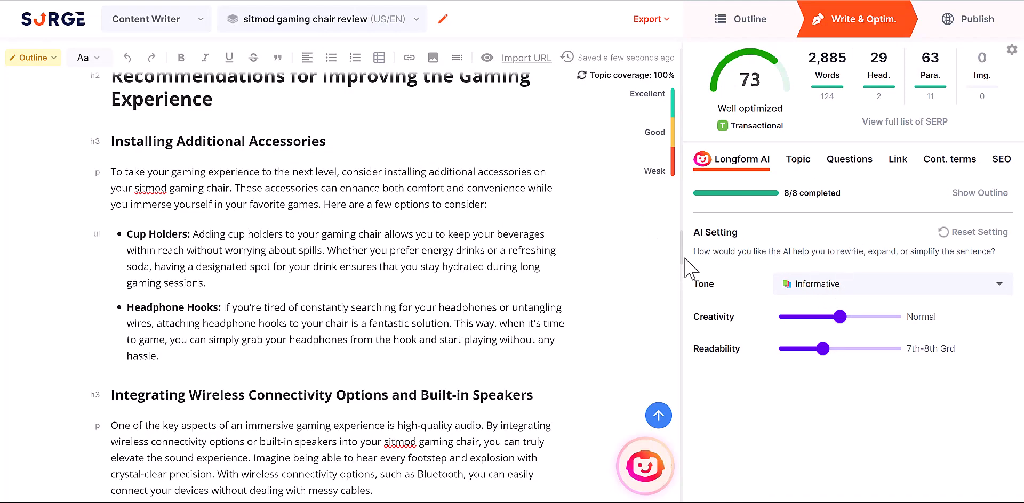
drag(682, 252, 685, 58)
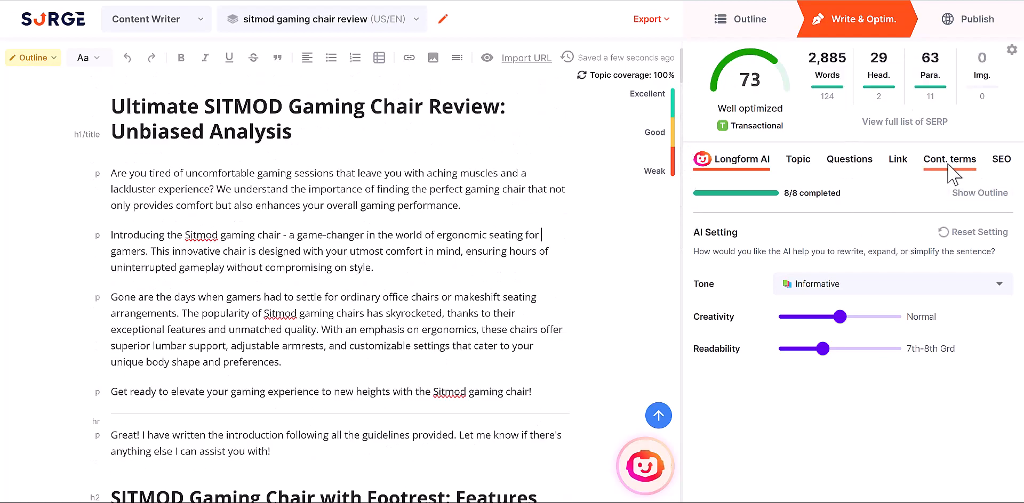
click(1002, 164)
drag(768, 237, 699, 216)
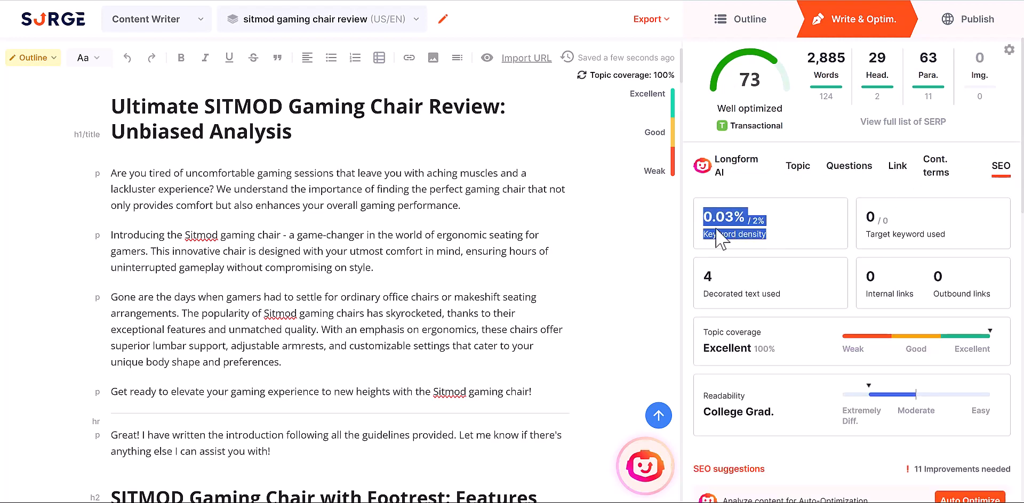
click(763, 235)
scroll(765, 235, down, 1)
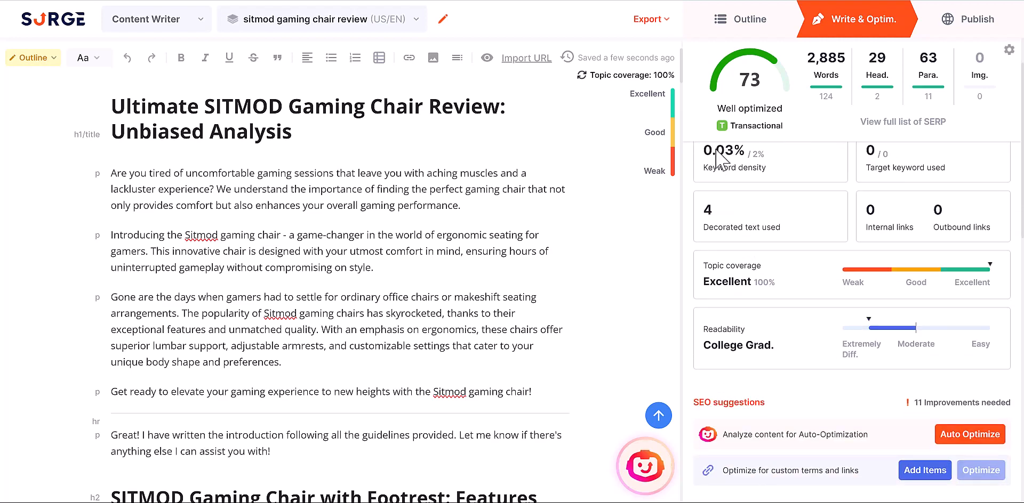
drag(773, 170, 701, 170)
click(701, 170)
scroll(839, 242, down, 3)
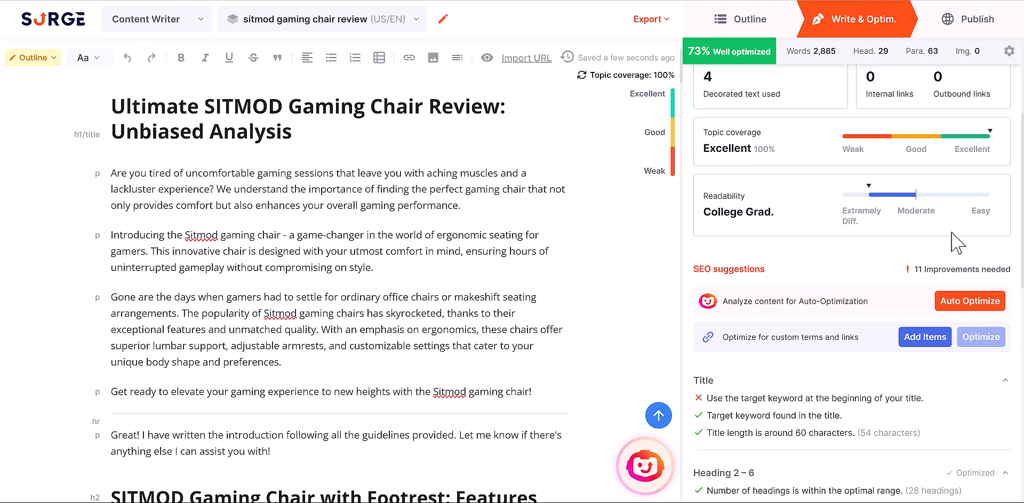
scroll(848, 320, down, 3)
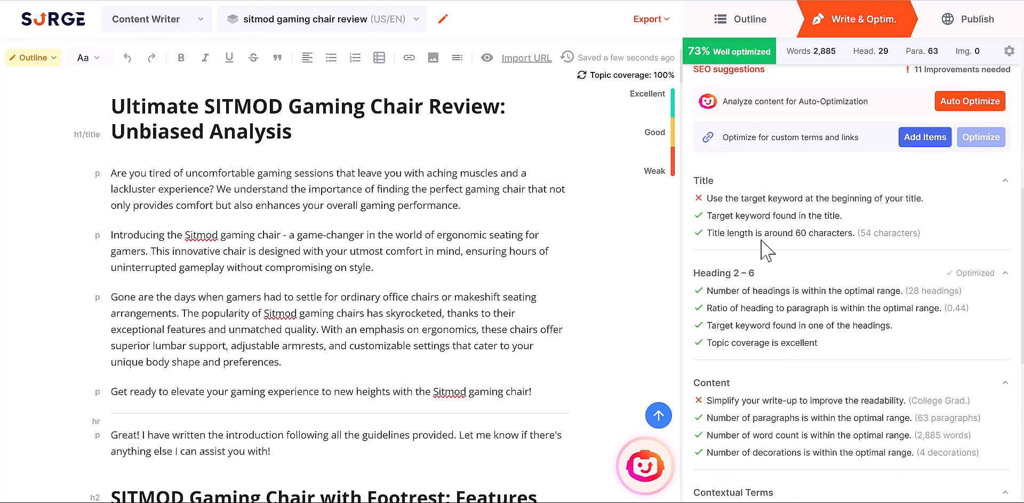
scroll(720, 219, down, 4)
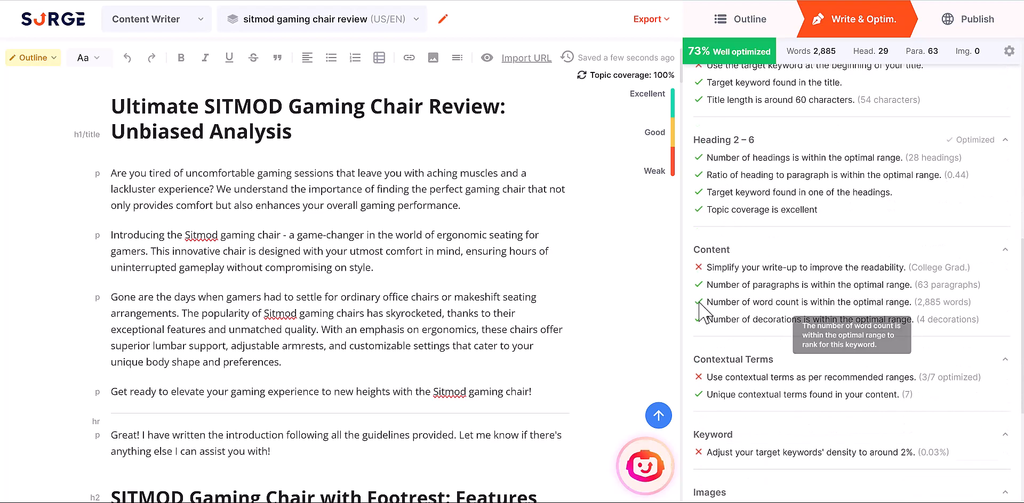
scroll(711, 302, down, 4)
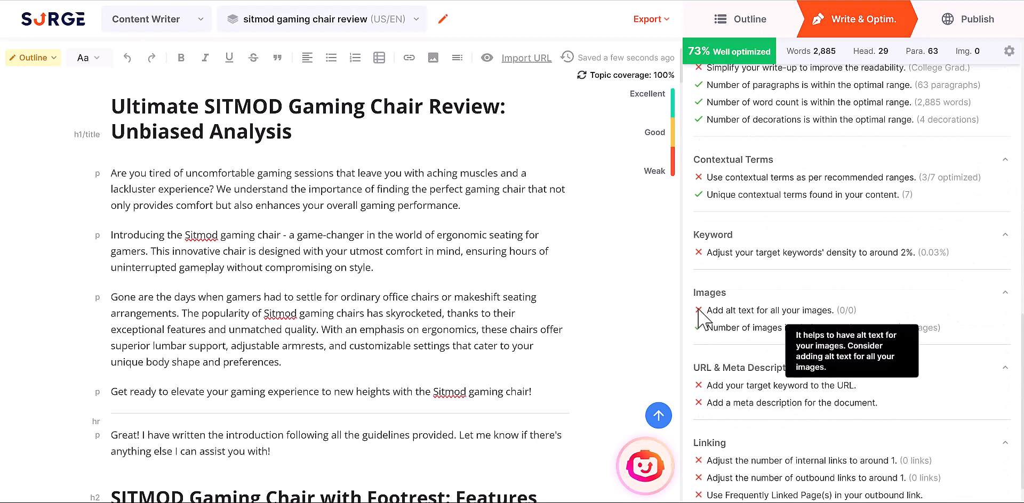
mouse_move(704, 255)
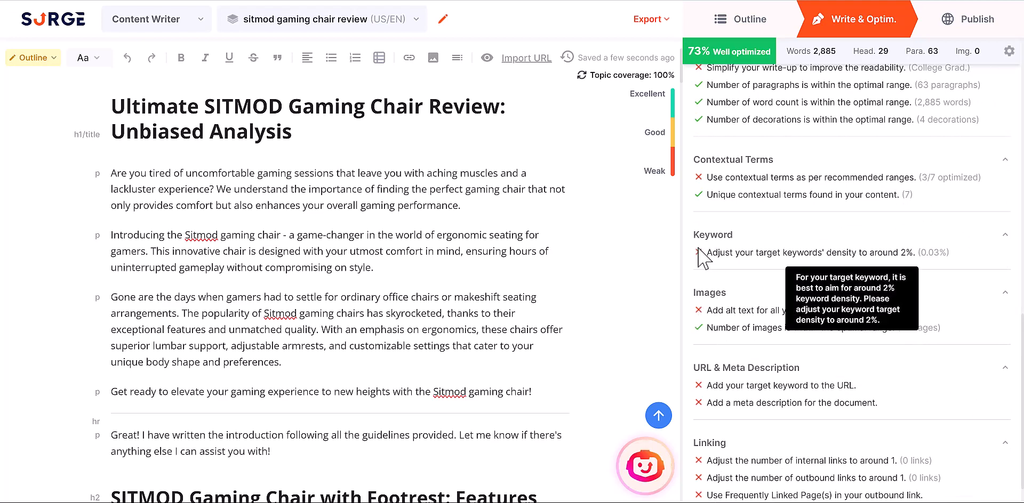
scroll(705, 315, down, 1)
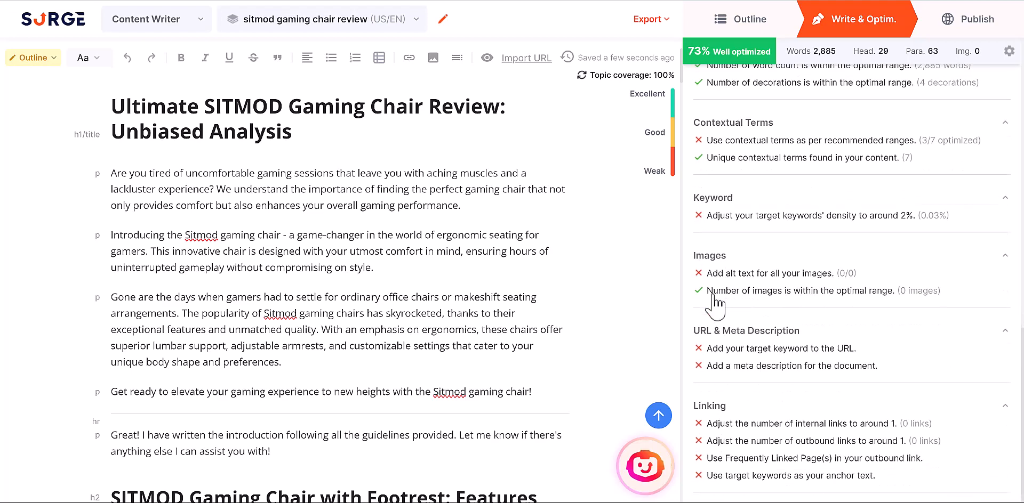
scroll(790, 412, up, 8)
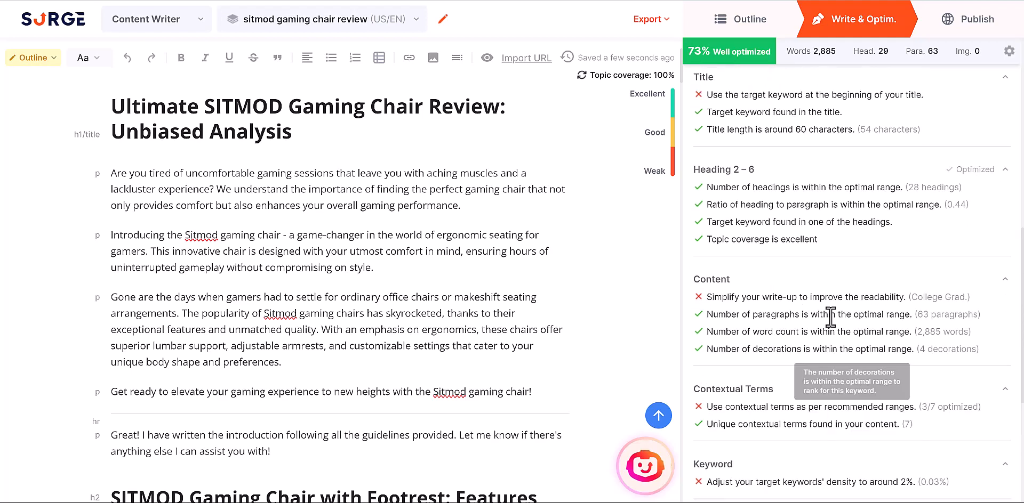
scroll(754, 261, down, 4)
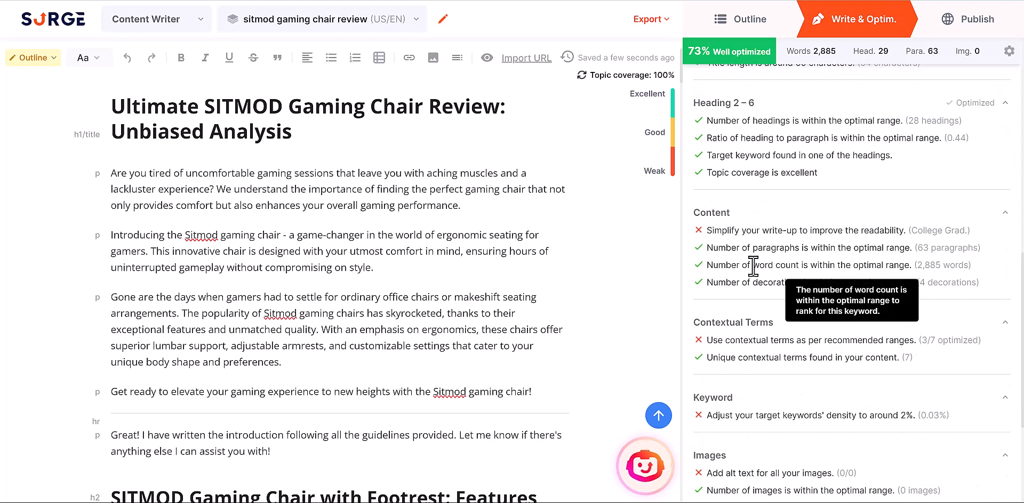
scroll(846, 222, up, 4)
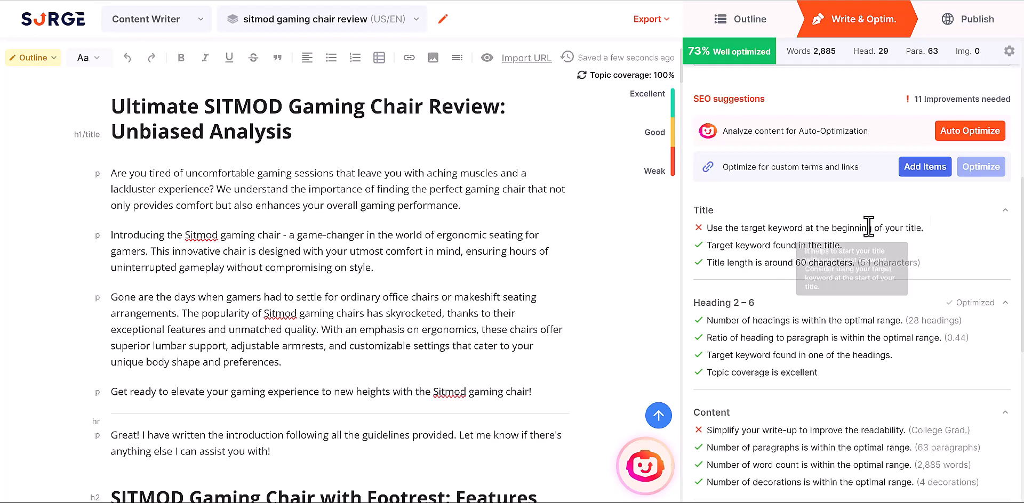
mouse_move(857, 228)
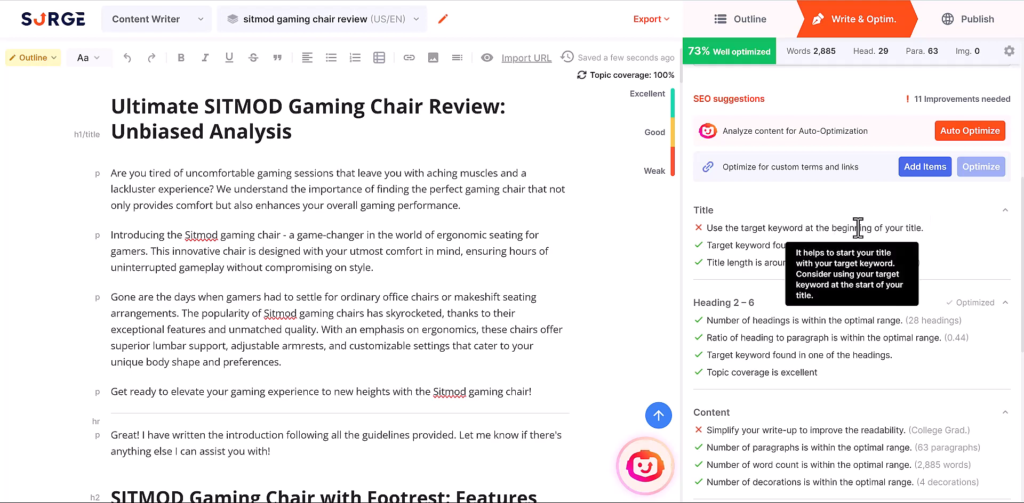
- Run Auto Optimize and accept the title 'SITMOD Gaming Chair Review: The Ultimate Analysis'
click(981, 134)
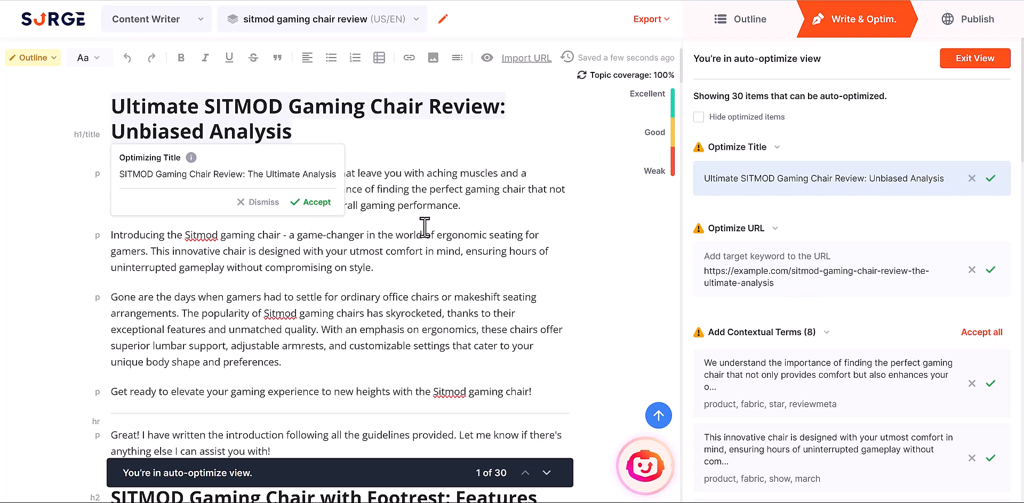
click(319, 203)
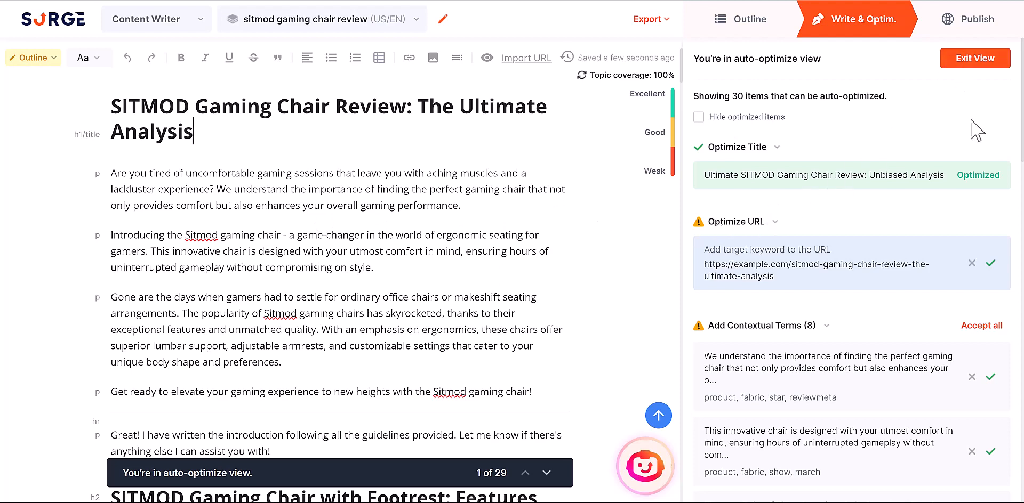
scroll(792, 322, down, 6)
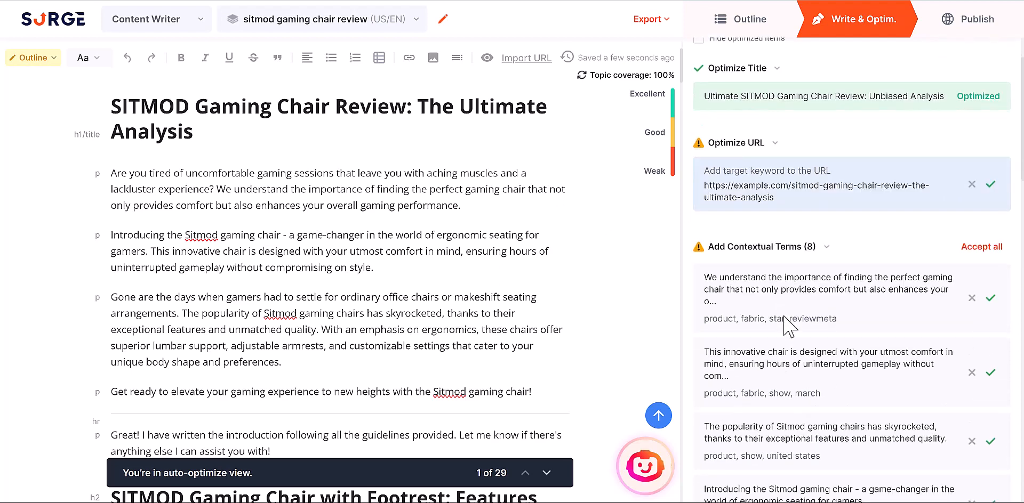
scroll(792, 282, down, 8)
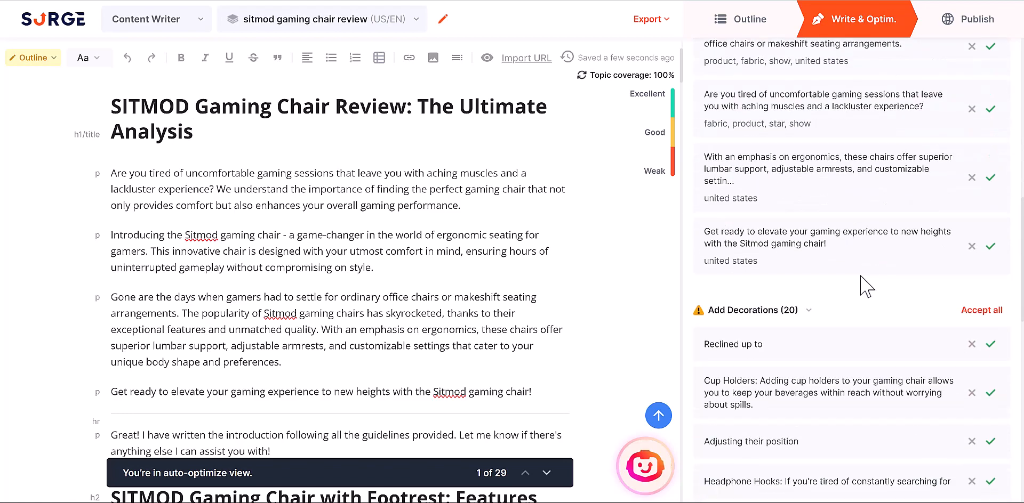
scroll(877, 326, down, 2)
scroll(864, 275, up, 3)
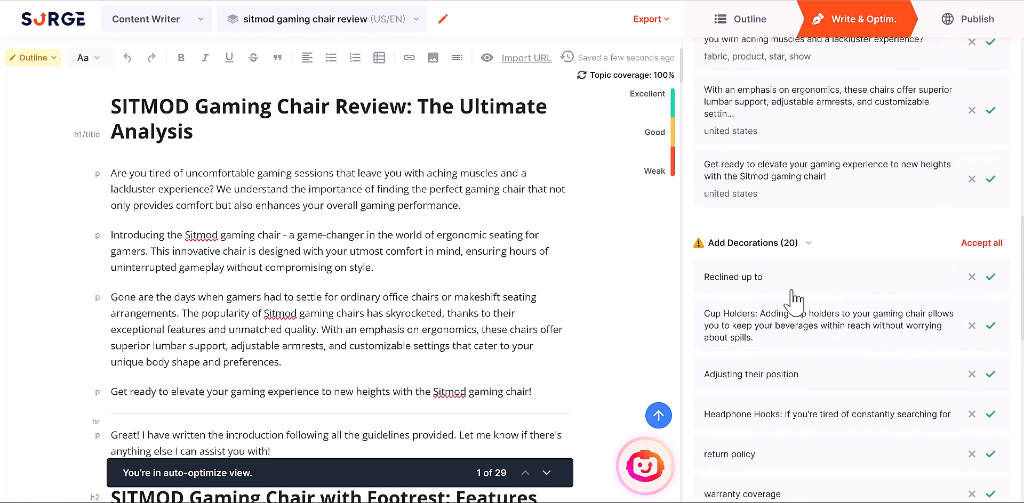
scroll(811, 298, up, 2)
scroll(812, 298, up, 8)
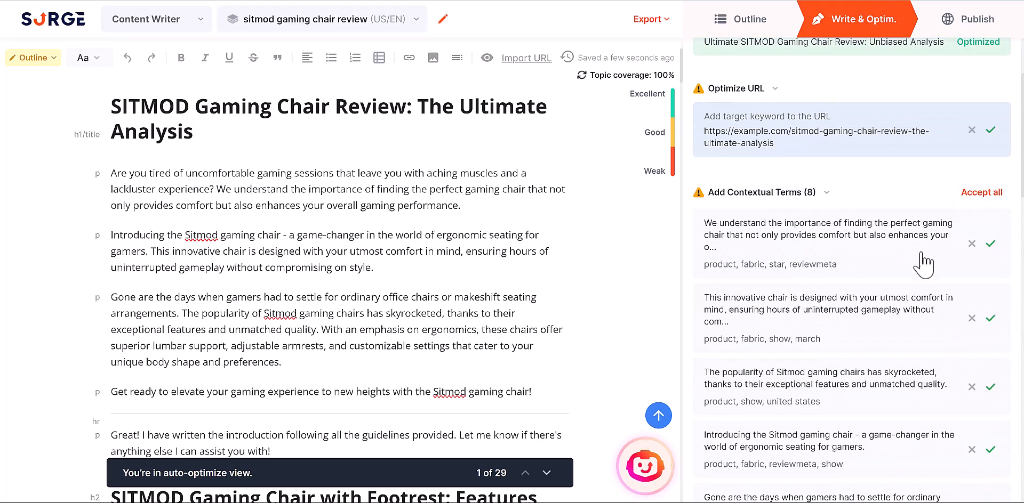
scroll(909, 264, up, 3)
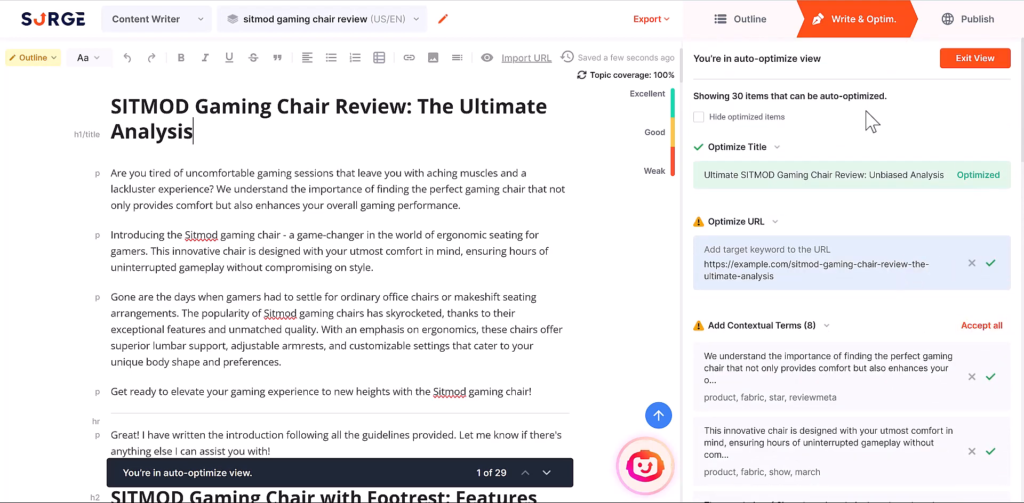
- Accept all suggested contextual terms and all suggested decorations
click(976, 327)
scroll(853, 267, down, 10)
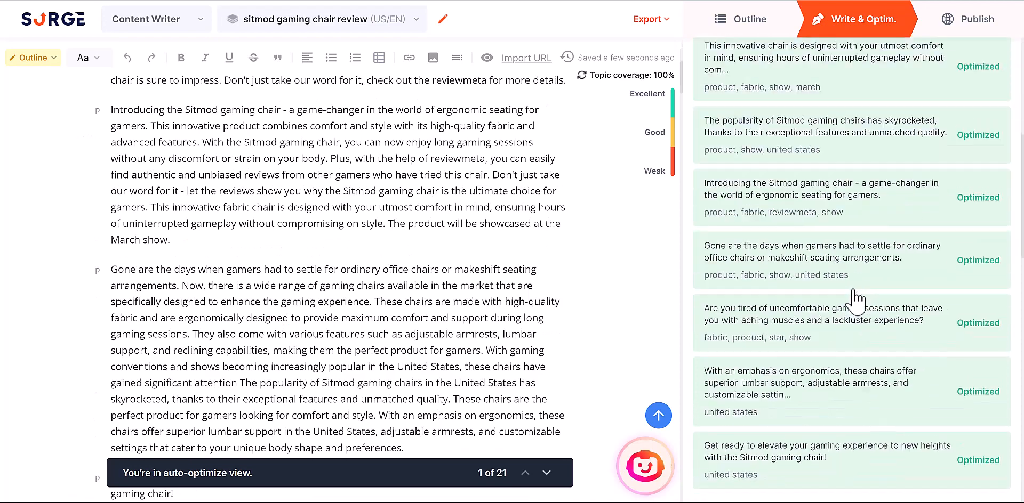
click(980, 179)
scroll(800, 219, down, 5)
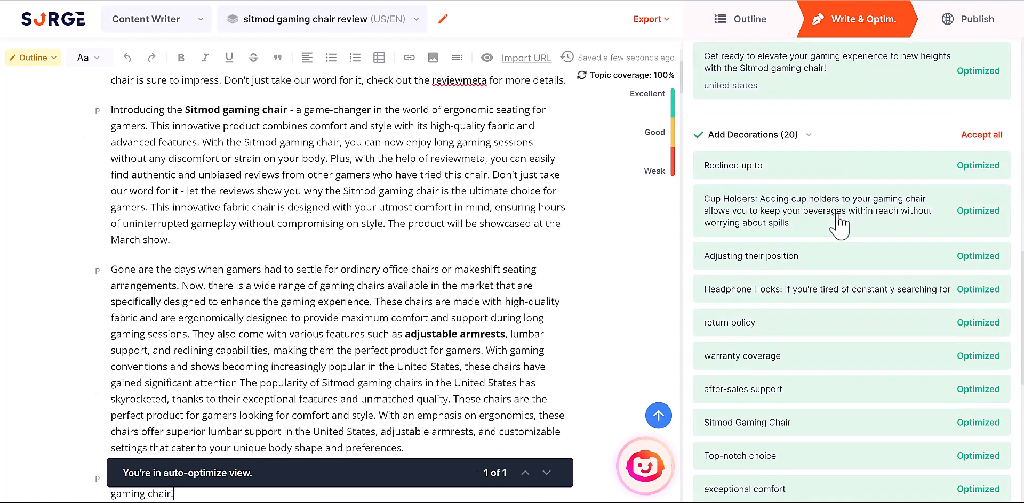
scroll(875, 318, up, 15)
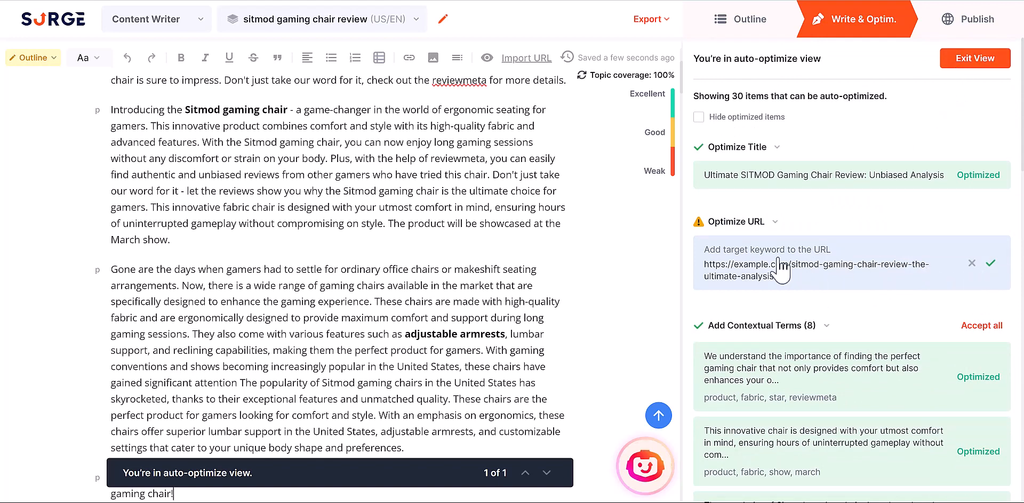
- Accept and save the suggested document URL, then exit the auto-optimize view
click(992, 267)
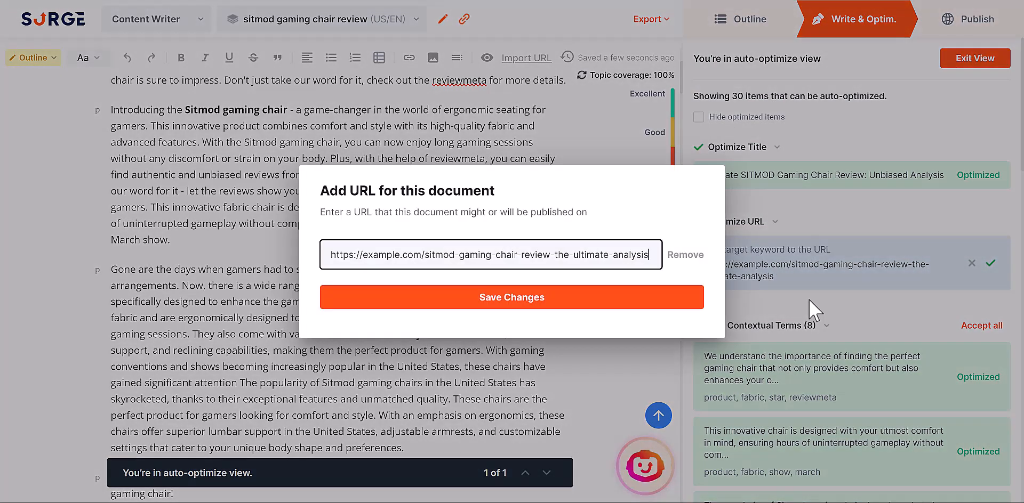
click(580, 303)
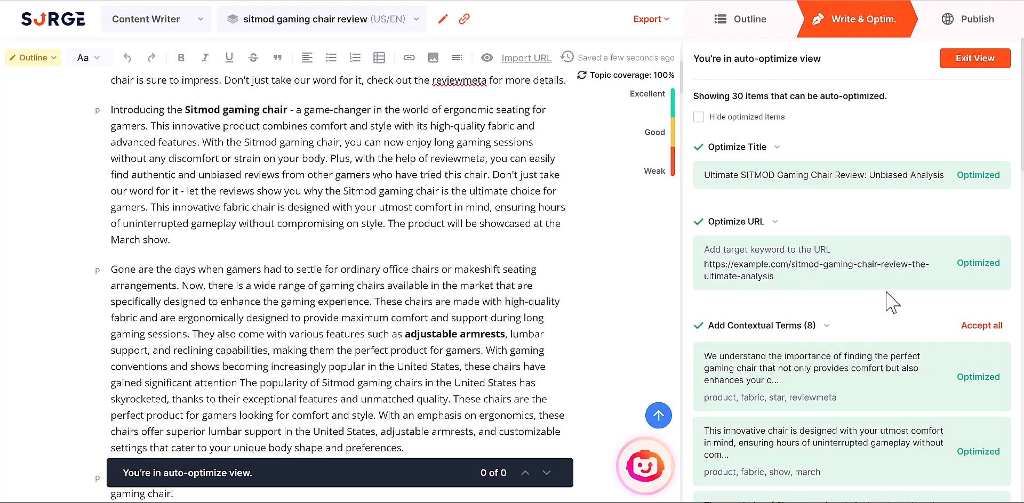
drag(780, 277, 702, 265)
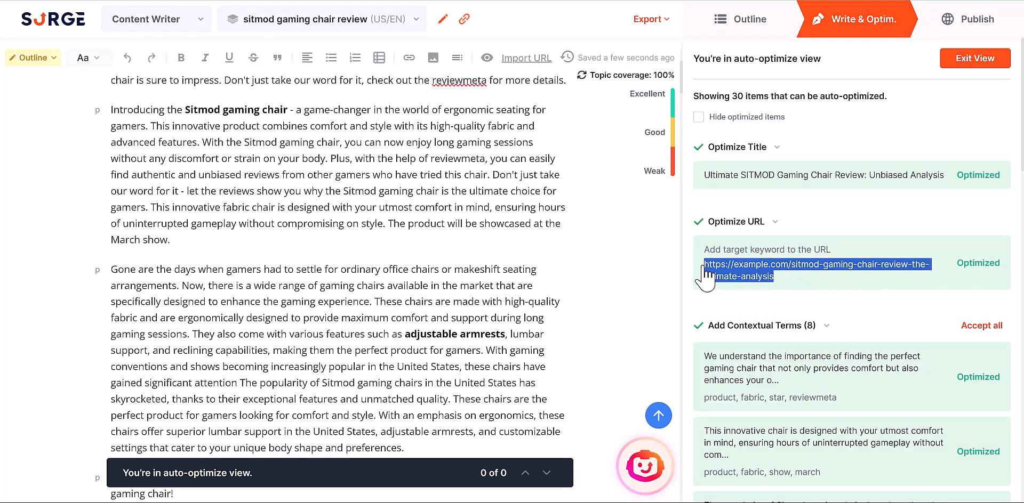
click(967, 59)
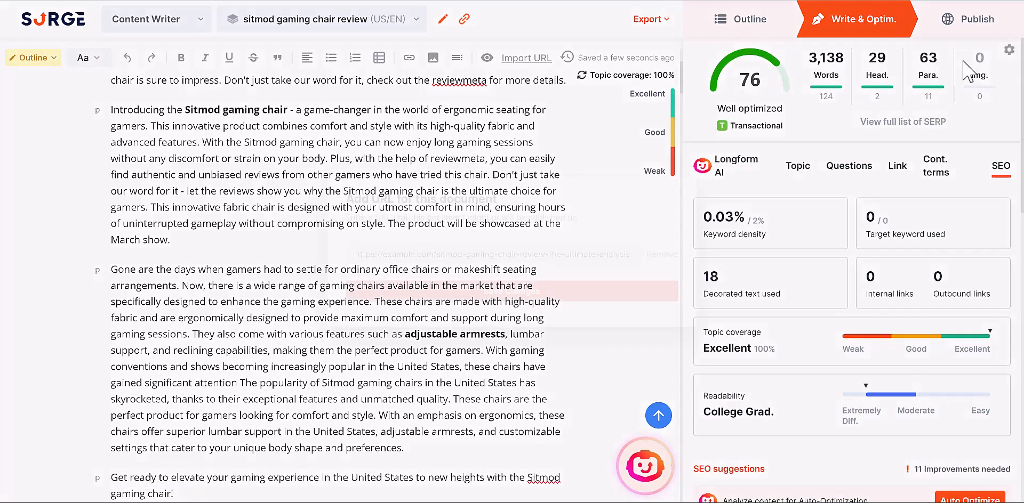
- Save the URL in the Add URL dialog, leaving the review at 76 and 3,138 words
click(617, 308)
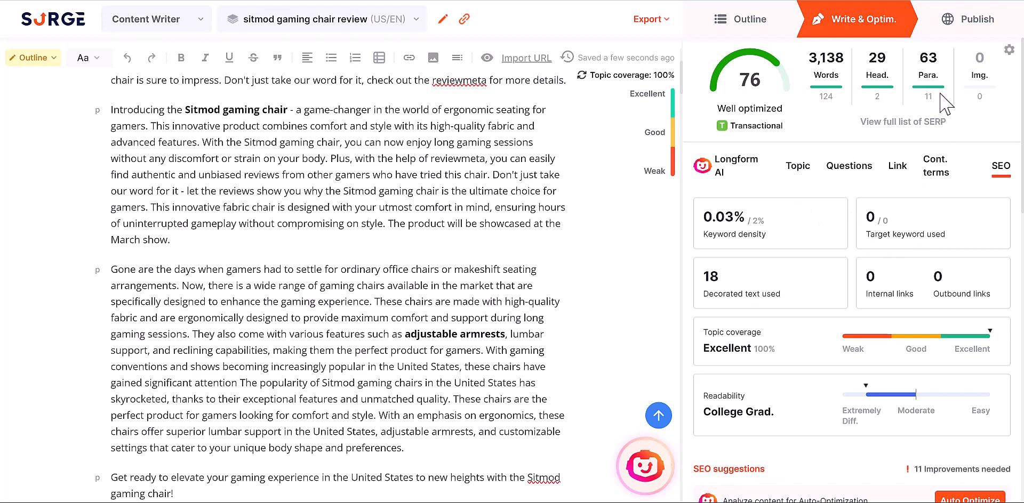
- Open the Export to WordPress dialog, try its site URL and password fields, then close it
click(963, 27)
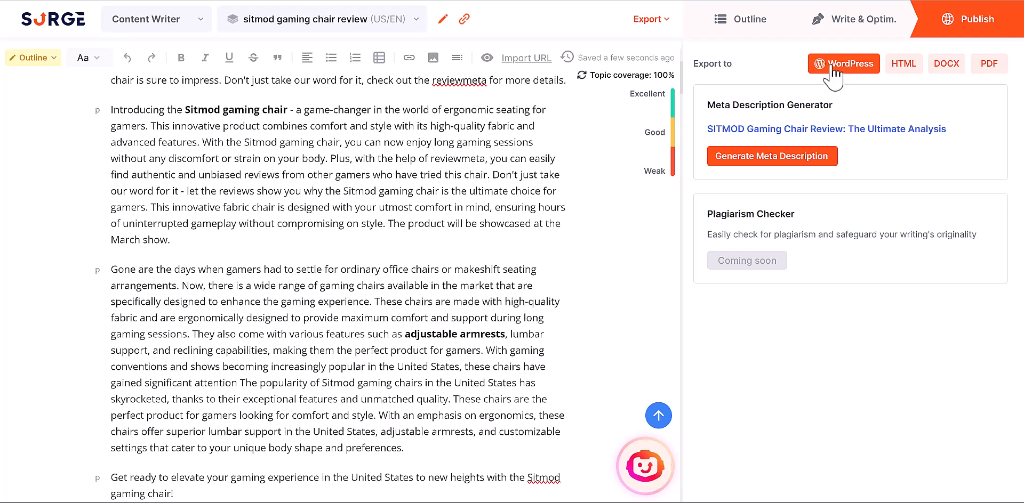
click(853, 66)
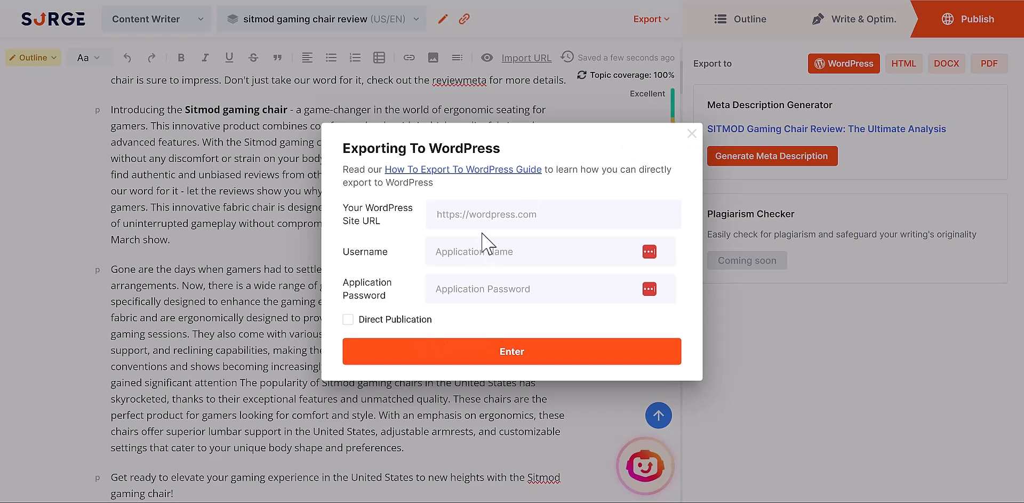
click(441, 285)
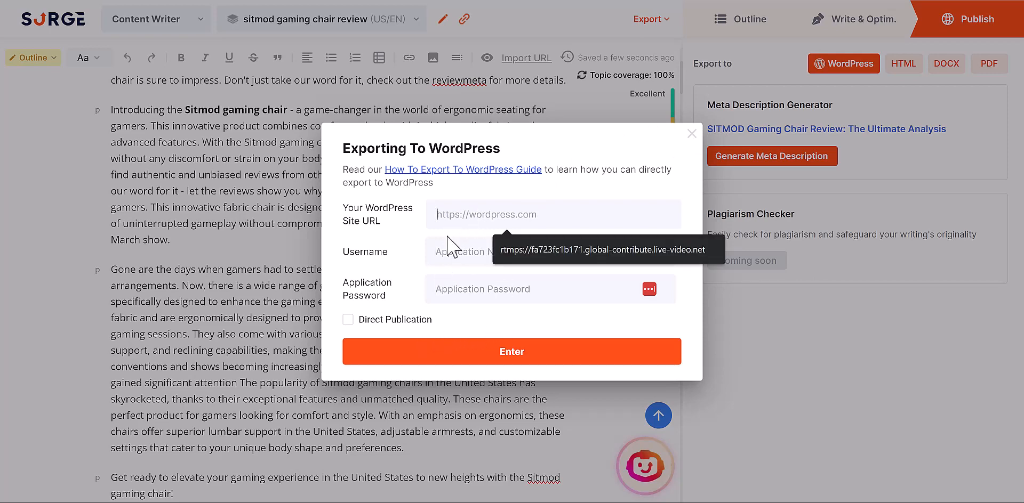
click(444, 223)
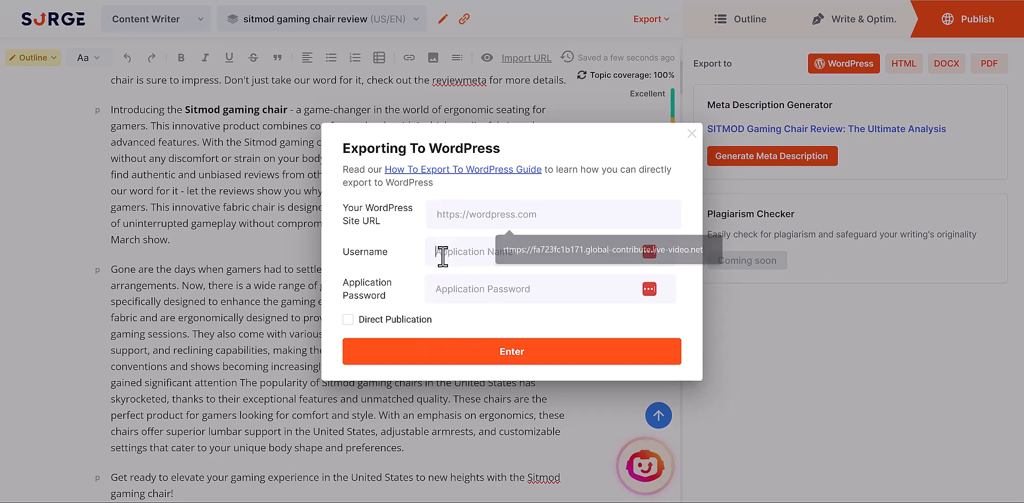
click(439, 282)
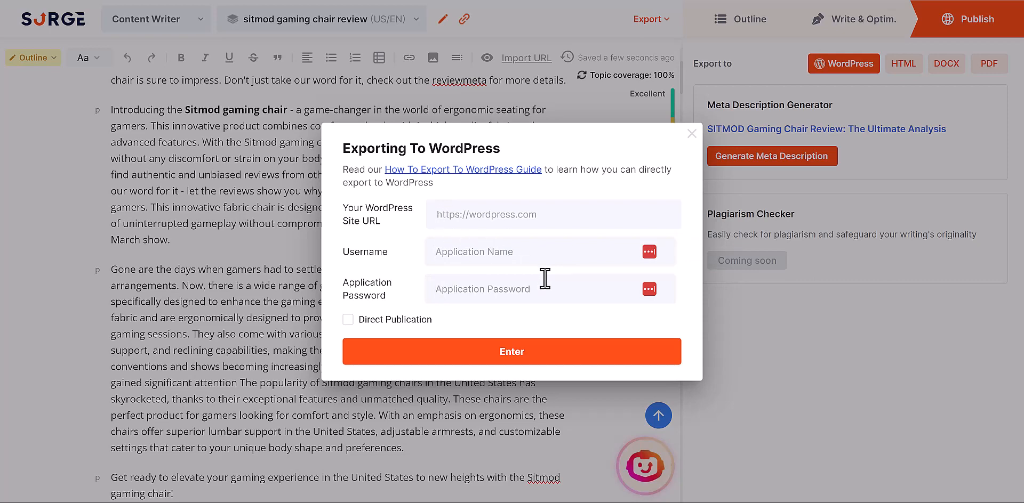
click(689, 137)
- Download the HTML export zip and open its article document in the browser
click(847, 68)
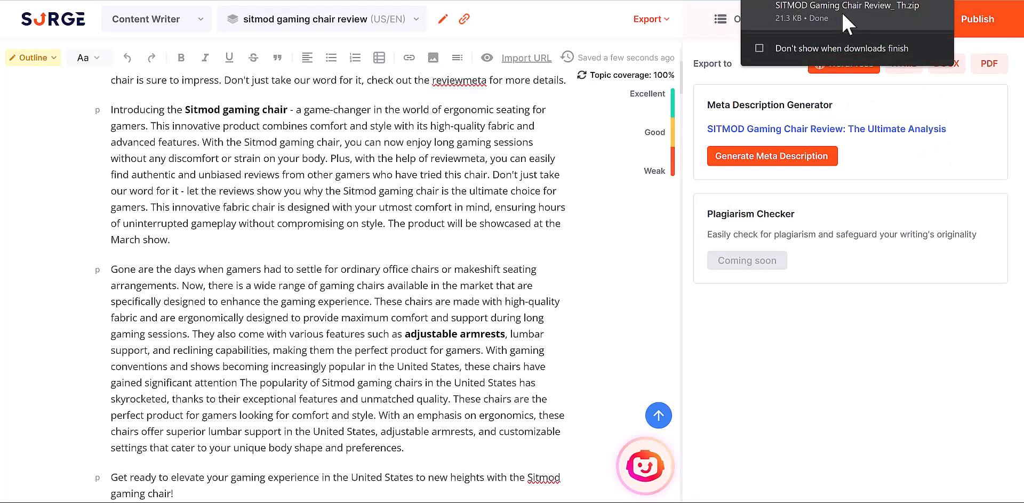
click(841, 12)
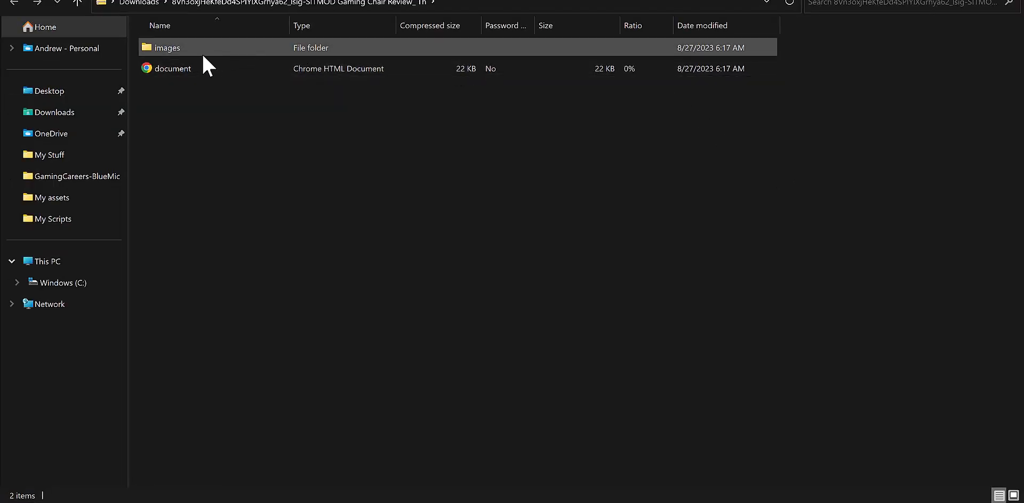
double_click(193, 70)
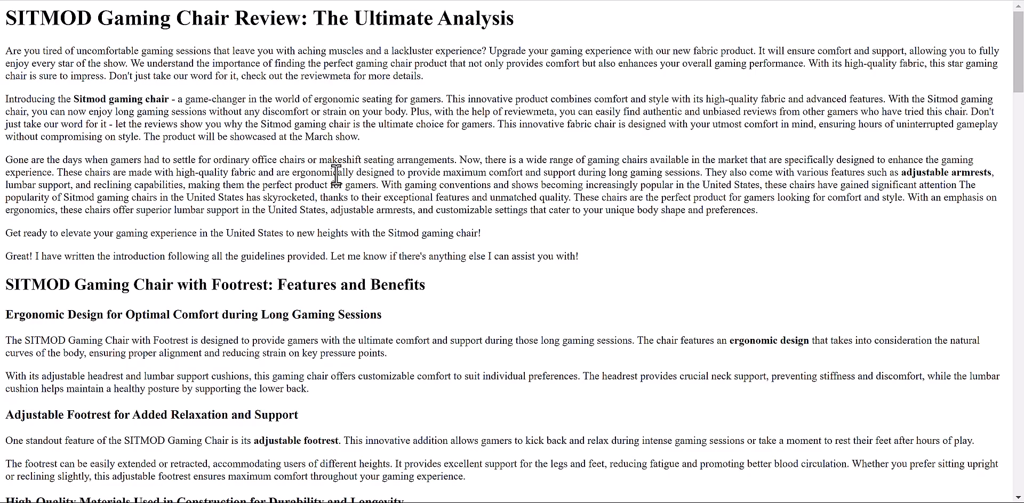
- Select the whole exported review and switch to the WordPress Dashboard tab
key(ctrl+a)
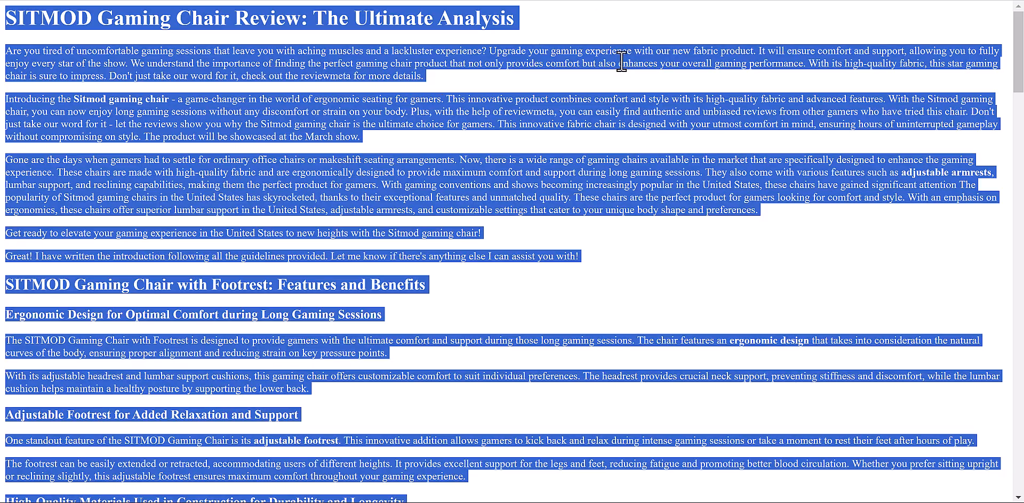
key(ctrl+Tab)
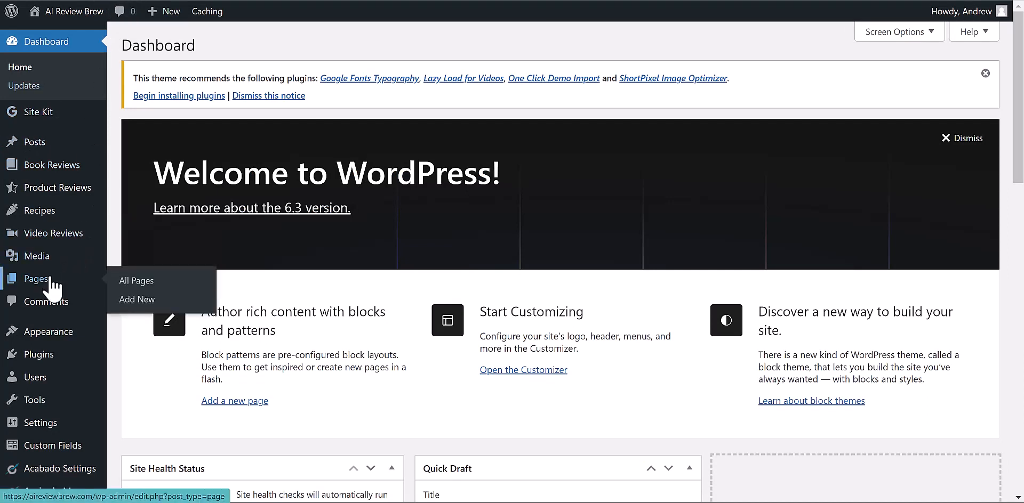
- Start a new WordPress post and paste the copied SITMOD review into its body
mouse_move(165, 12)
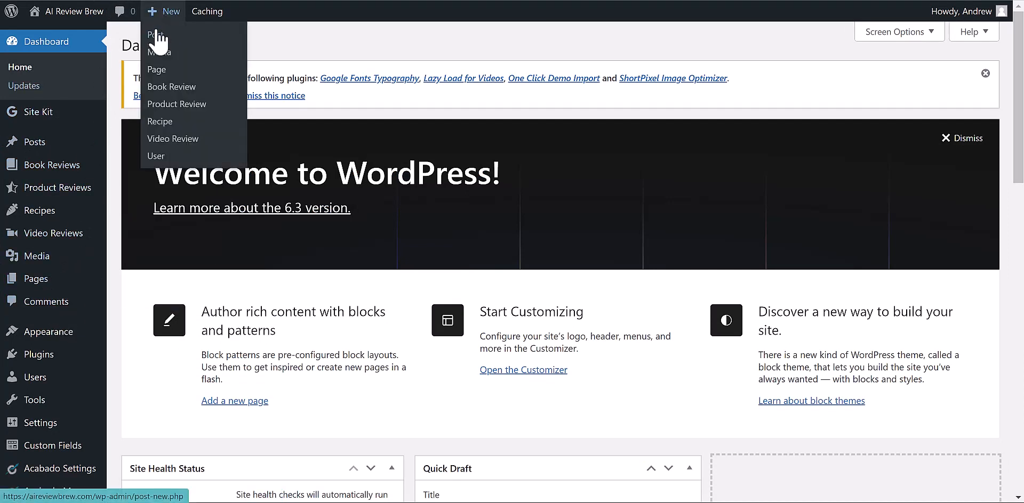
click(170, 41)
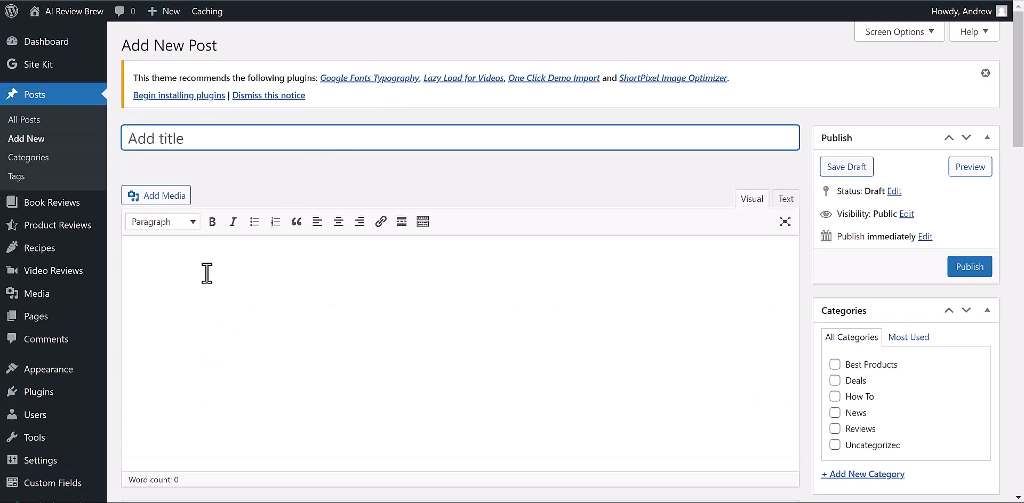
click(183, 256)
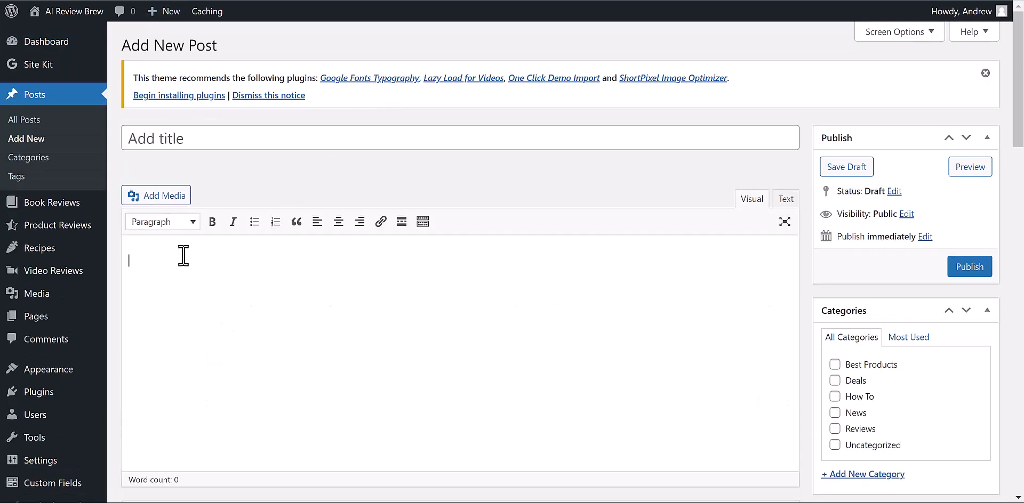
key(ctrl+v)
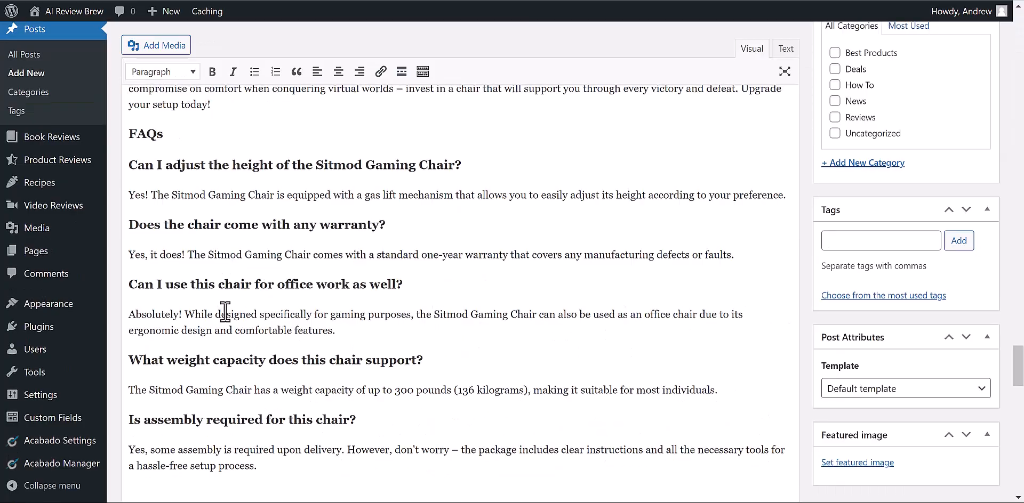
scroll(224, 313, up, 10)
scroll(224, 313, up, 15)
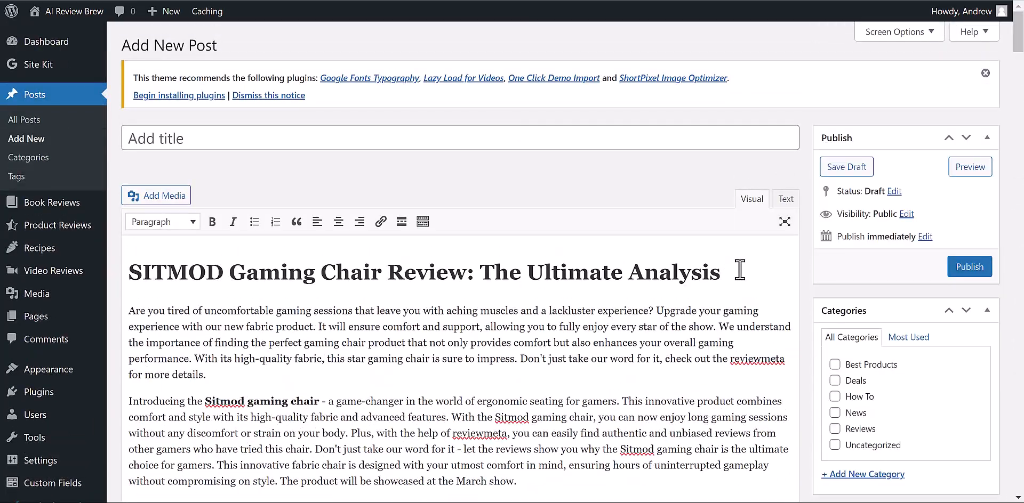
- Move the article's main heading into the post title and delete the empty block above the body
click(688, 274)
drag(736, 276, 106, 261)
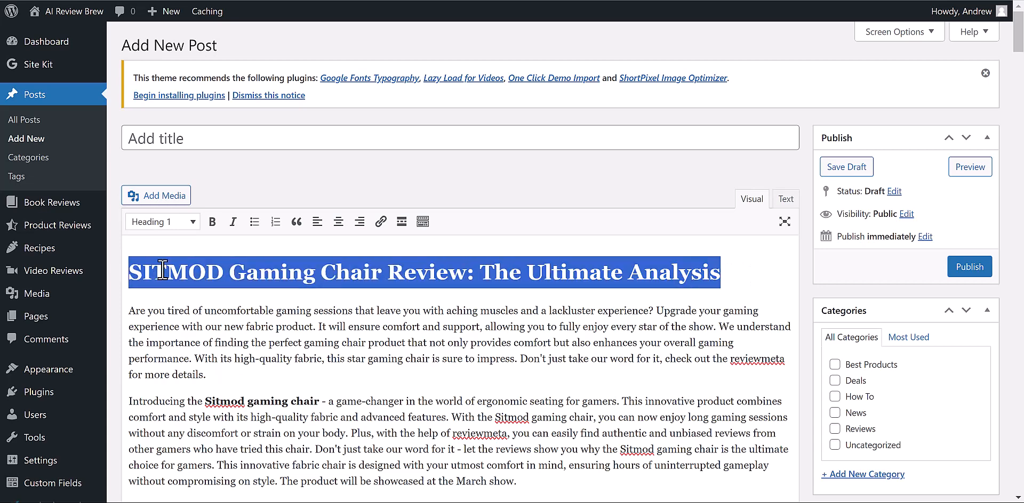
key(ctrl+x)
click(251, 128)
key(ctrl+v)
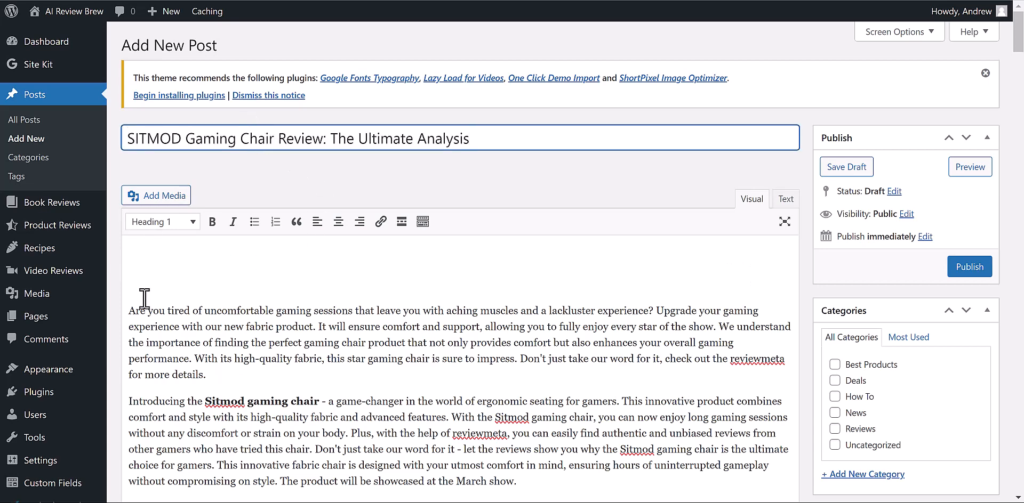
click(129, 310)
key(BackSpace)
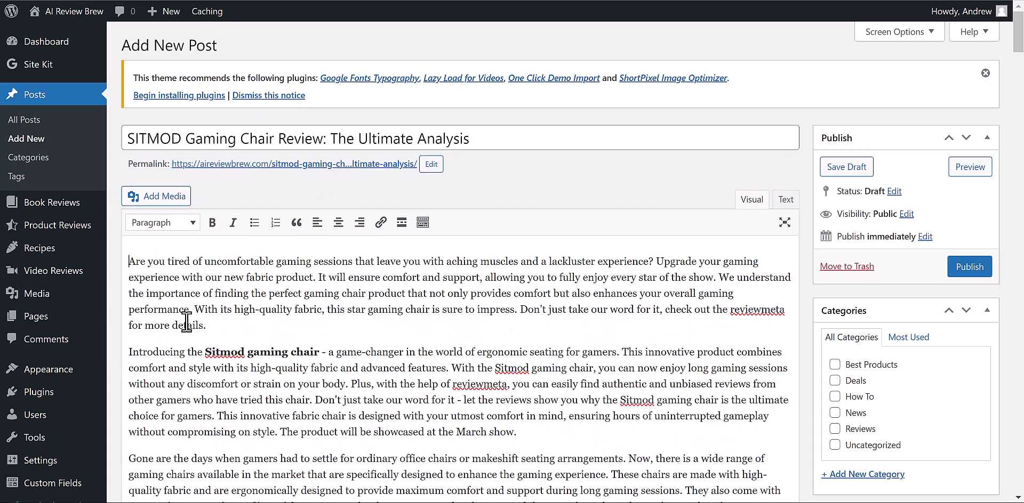
- Zoom the editor out, scroll through the pasted review, then head back up toward the top
scroll(292, 333, down, 2)
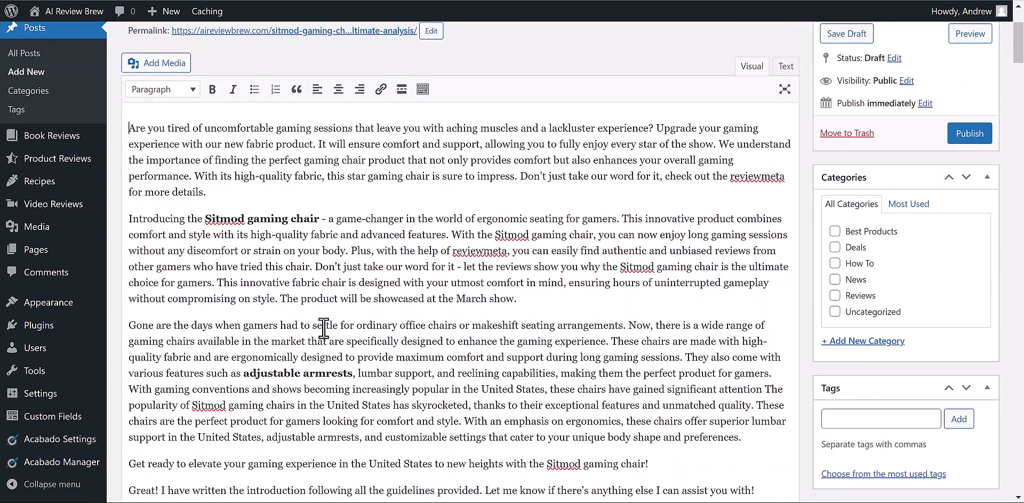
key(ctrl+minus)
scroll(445, 324, down, 5)
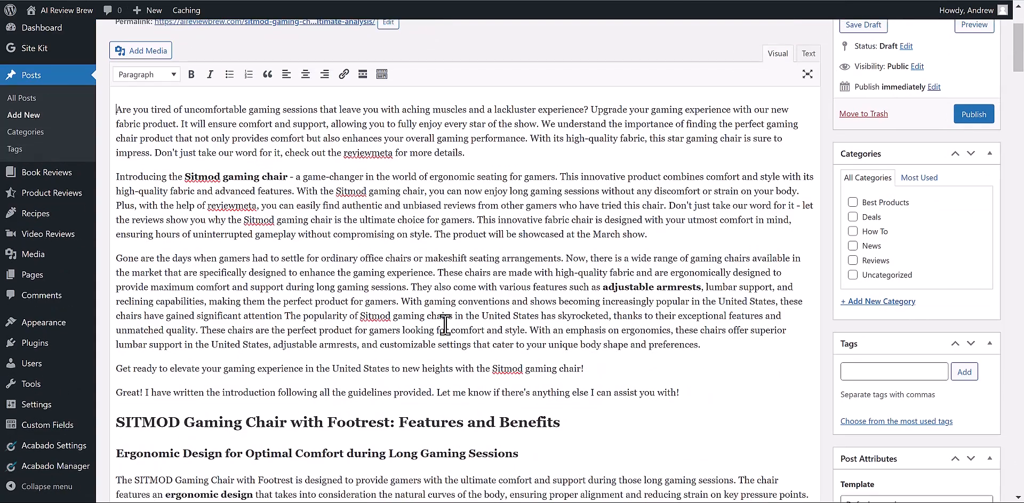
scroll(445, 324, down, 2)
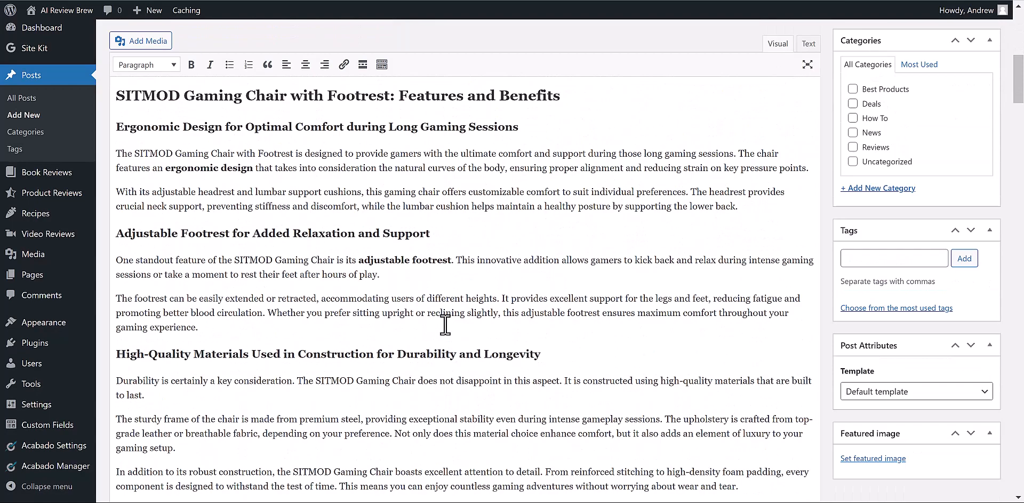
scroll(446, 325, down, 5)
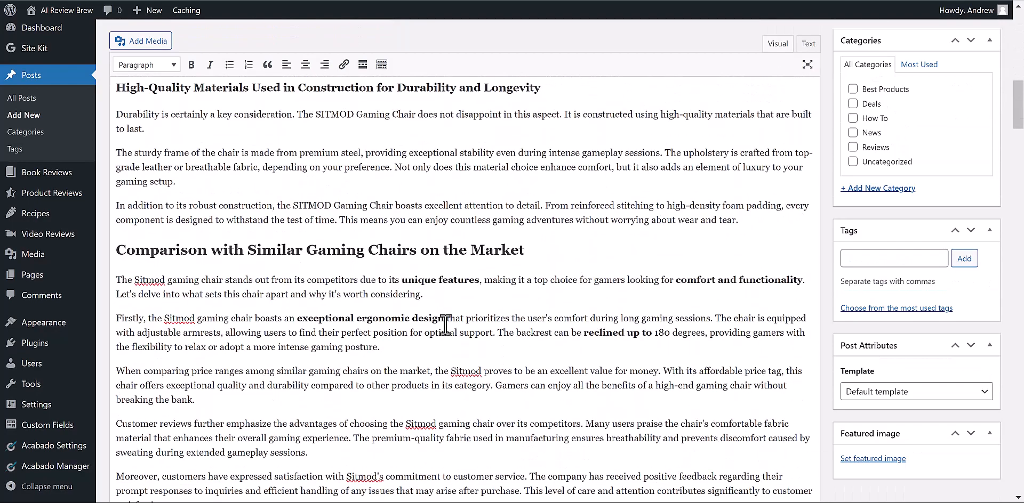
scroll(376, 317, down, 6)
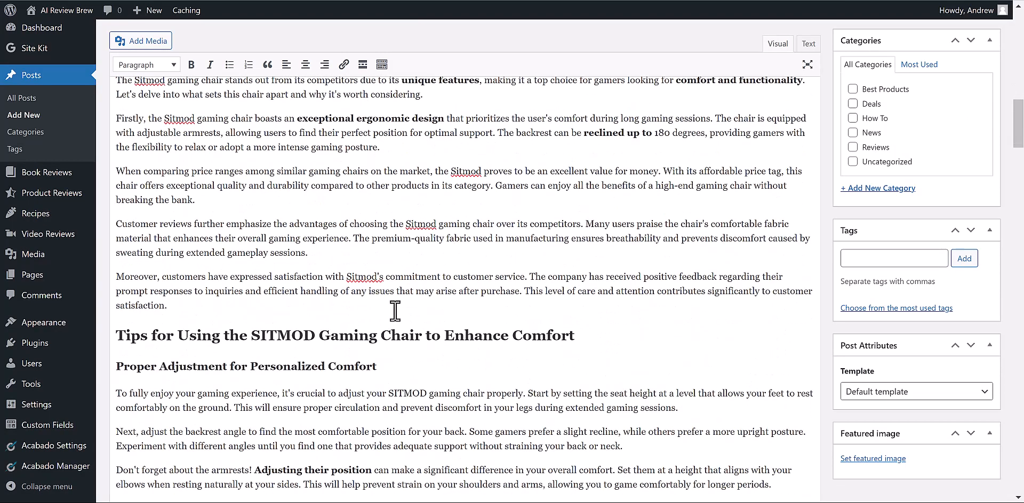
scroll(395, 311, down, 9)
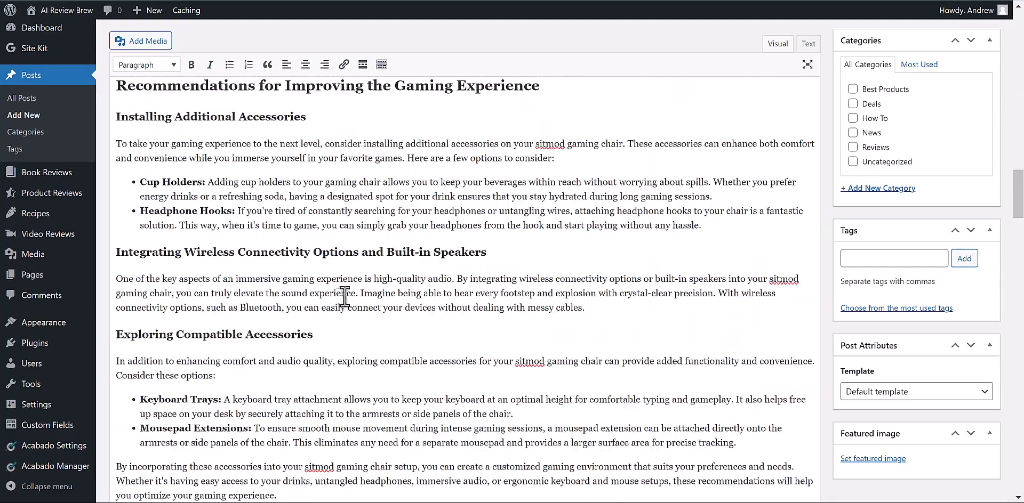
scroll(317, 312, down, 6)
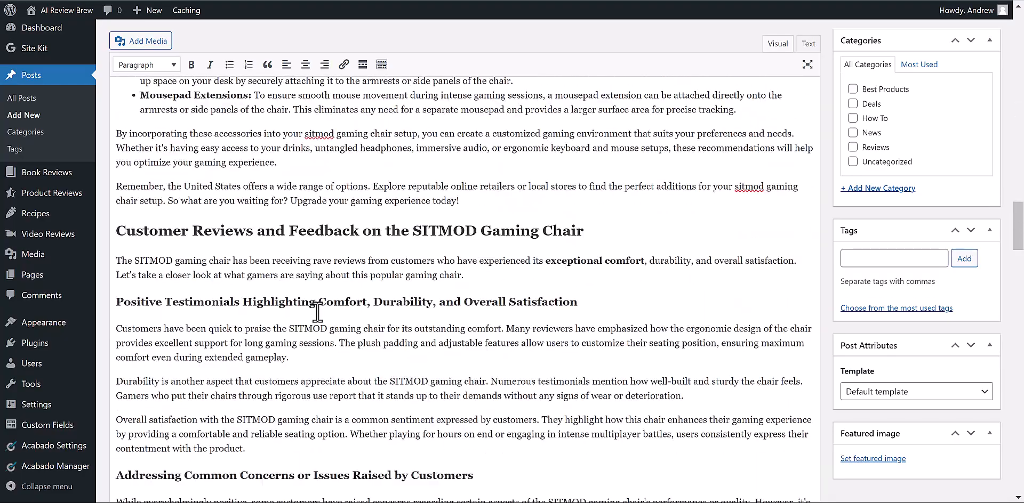
scroll(318, 312, down, 12)
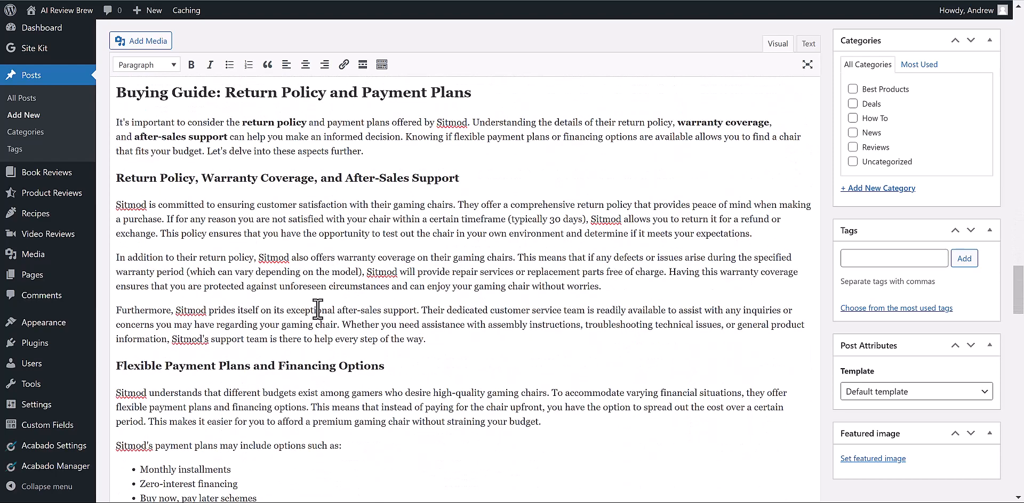
scroll(318, 309, down, 9)
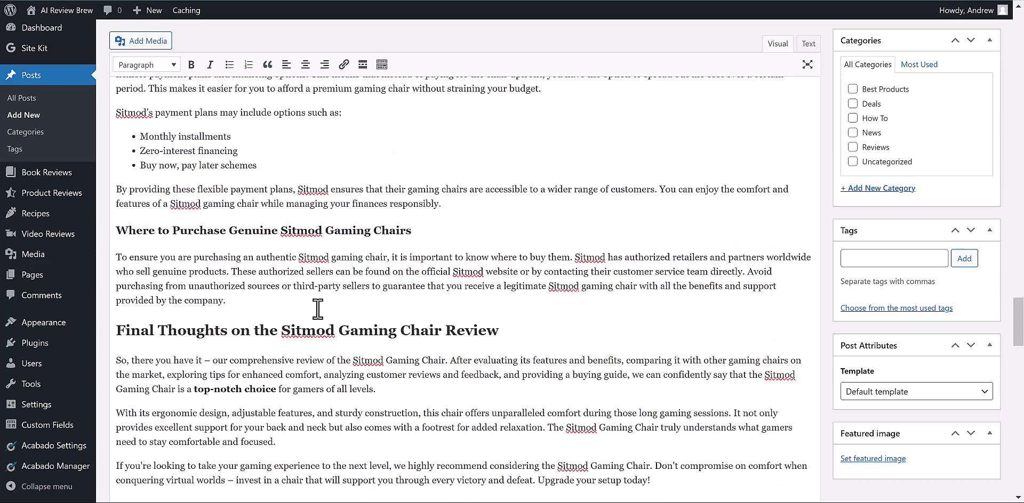
scroll(319, 308, down, 4)
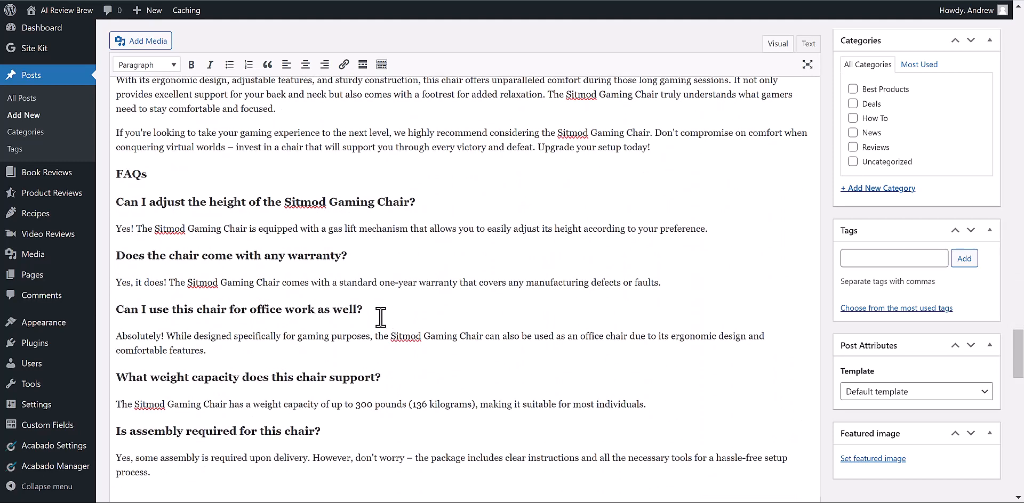
scroll(389, 327, down, 6)
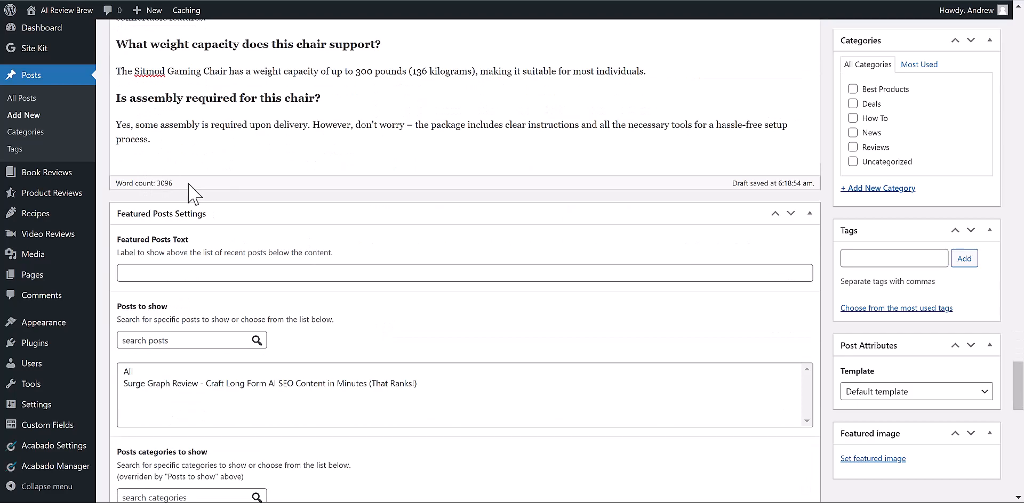
scroll(375, 259, up, 1)
scroll(416, 264, up, 3)
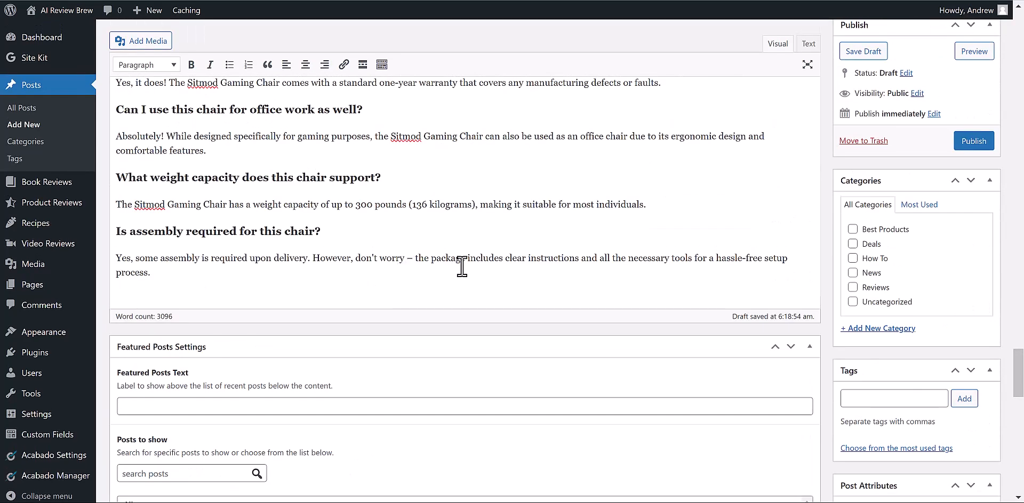
scroll(464, 266, up, 11)
scroll(556, 319, up, 20)
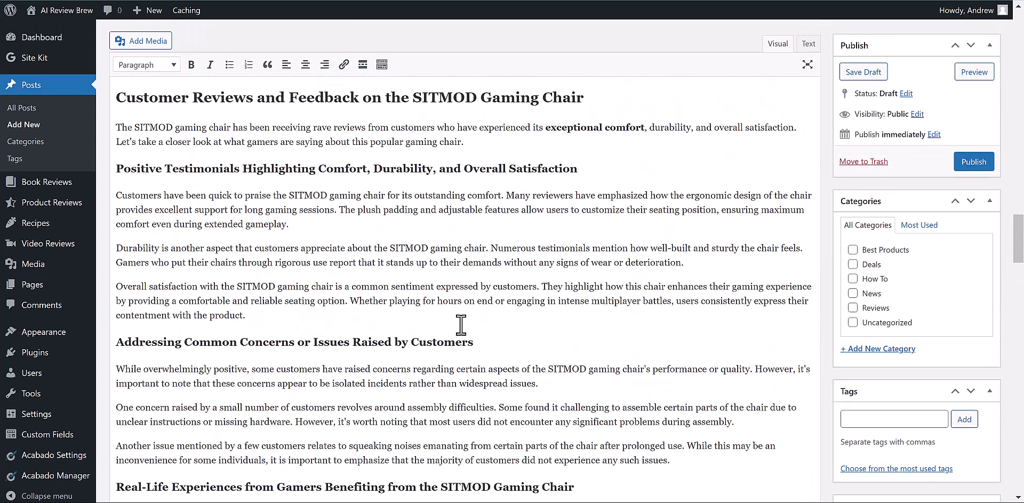
scroll(454, 319, up, 8)
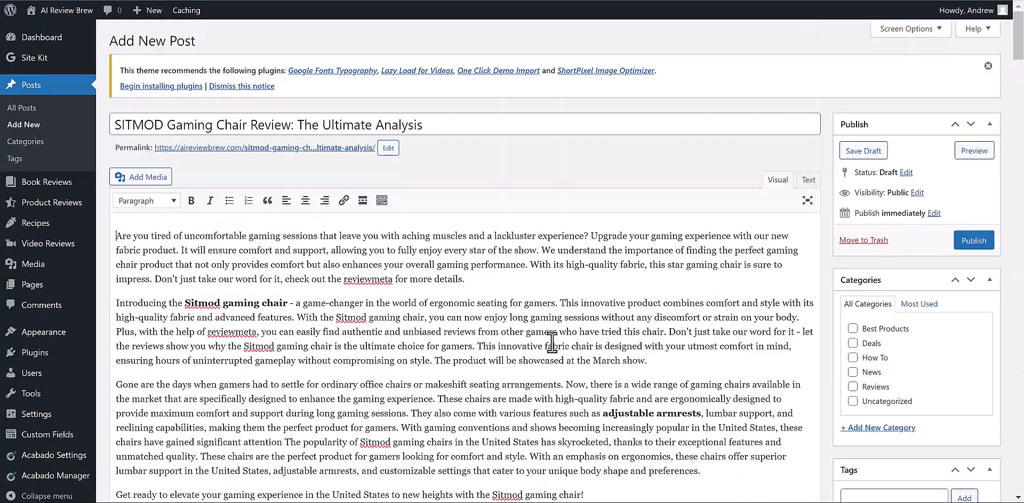
scroll(540, 332, down, 3)
drag(680, 386, 111, 101)
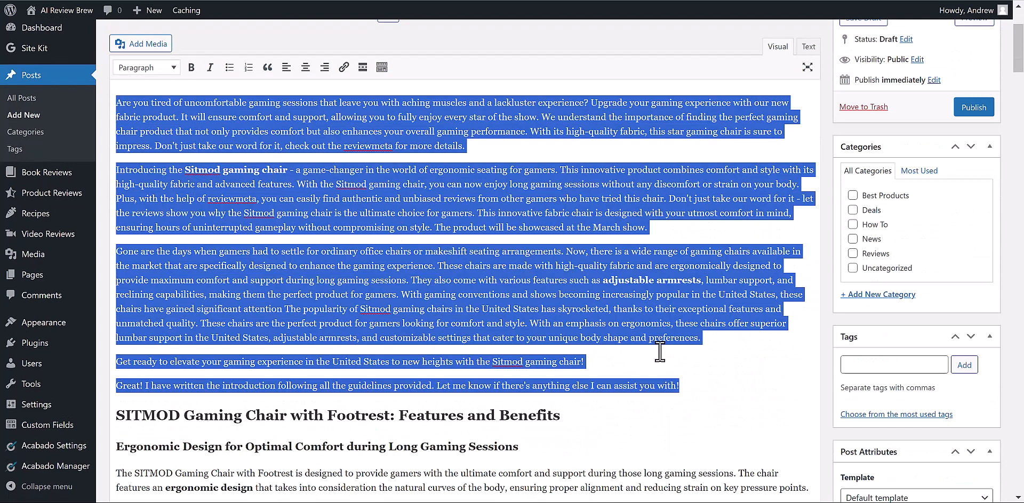
click(688, 387)
drag(691, 389, 110, 165)
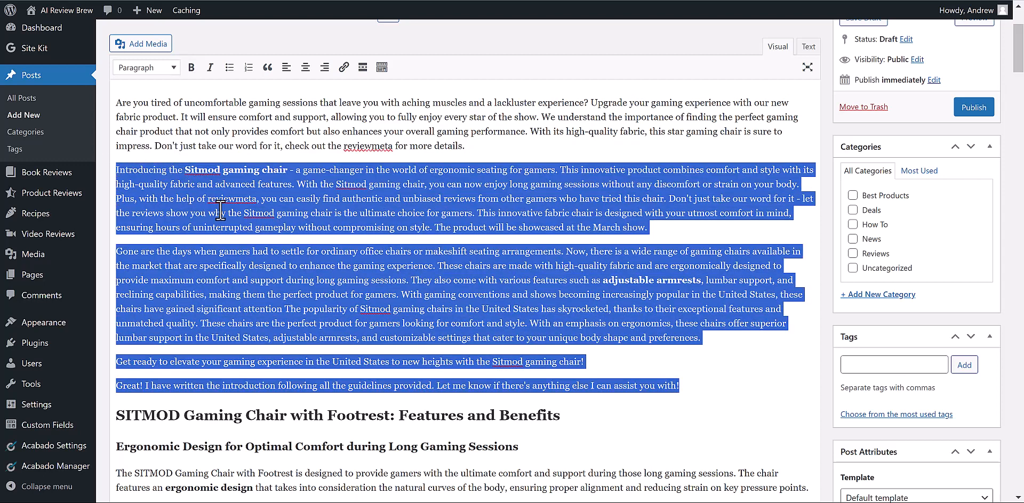
key(BackSpace)
drag(468, 163, 153, 118)
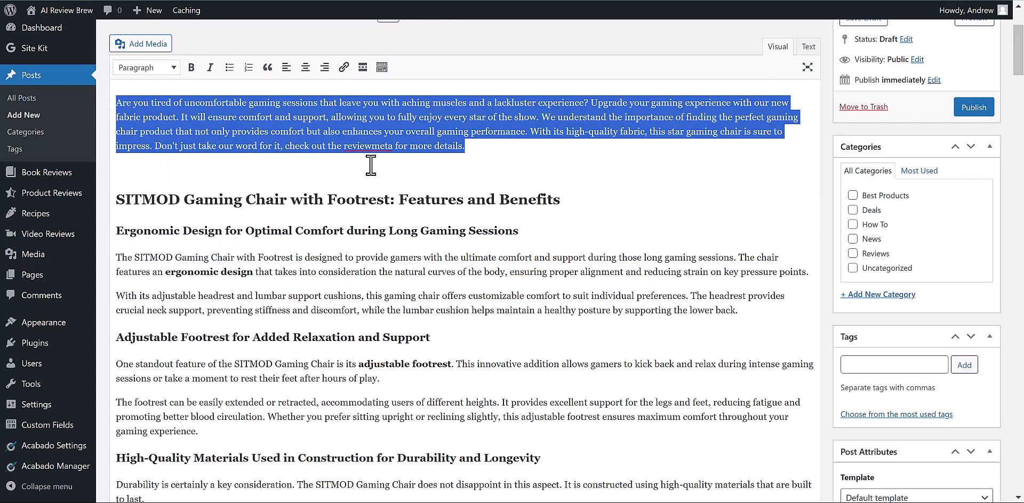
key(ctrl+z)
click(385, 254)
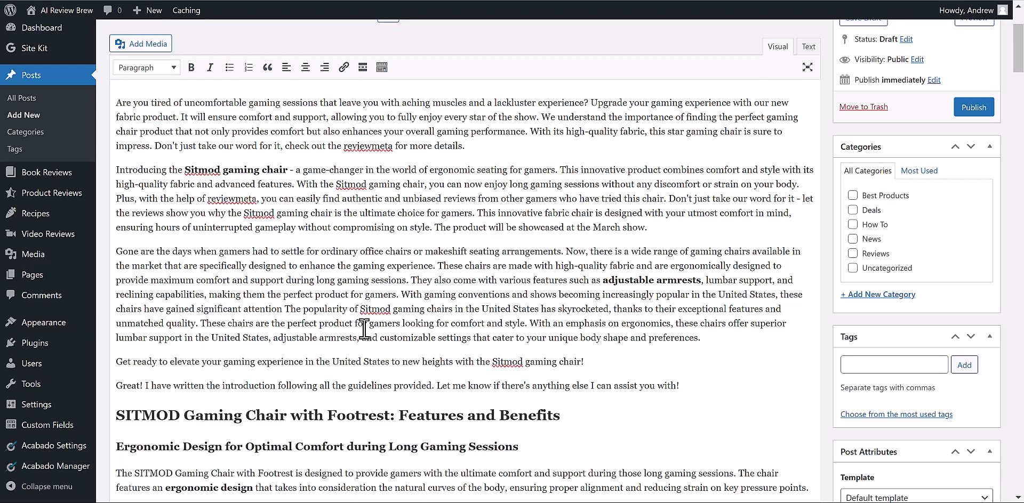
- Scroll back up toward the top of the WordPress draft
scroll(365, 329, up, 3)
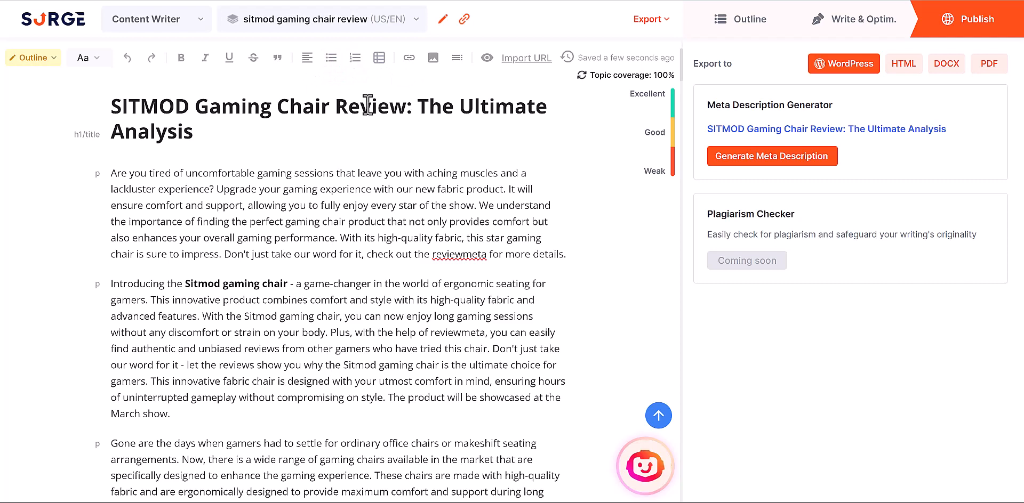
- Set the SITMOD review document's status to Completed, then go to the Content Writer dashboard
triple_click(263, 204)
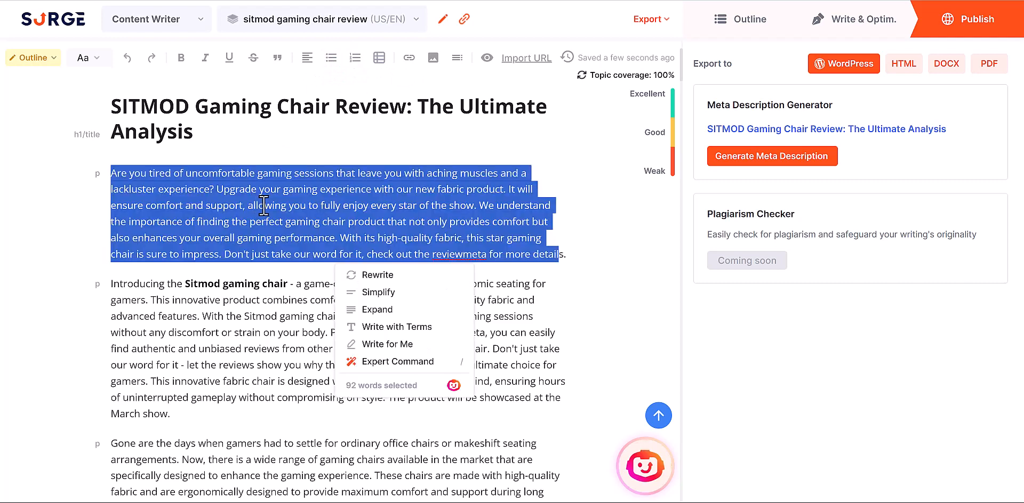
click(234, 259)
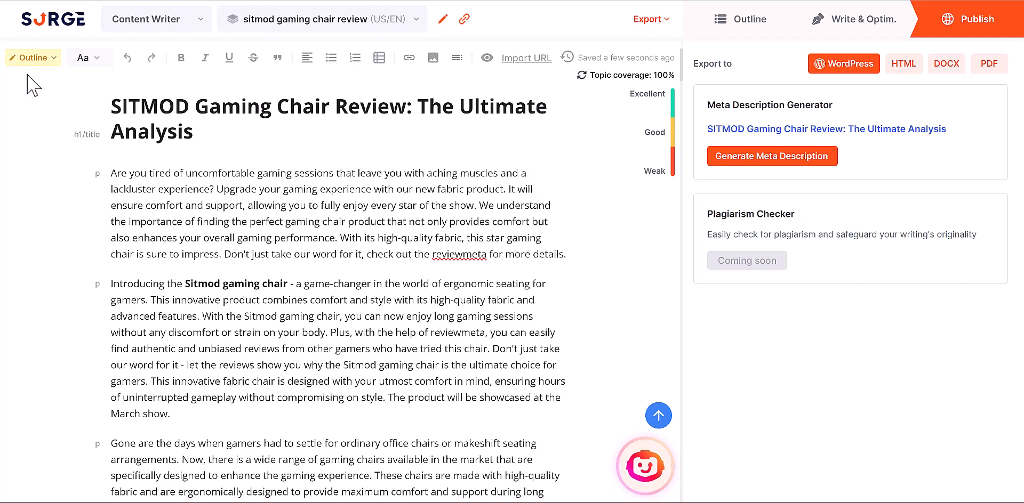
click(49, 60)
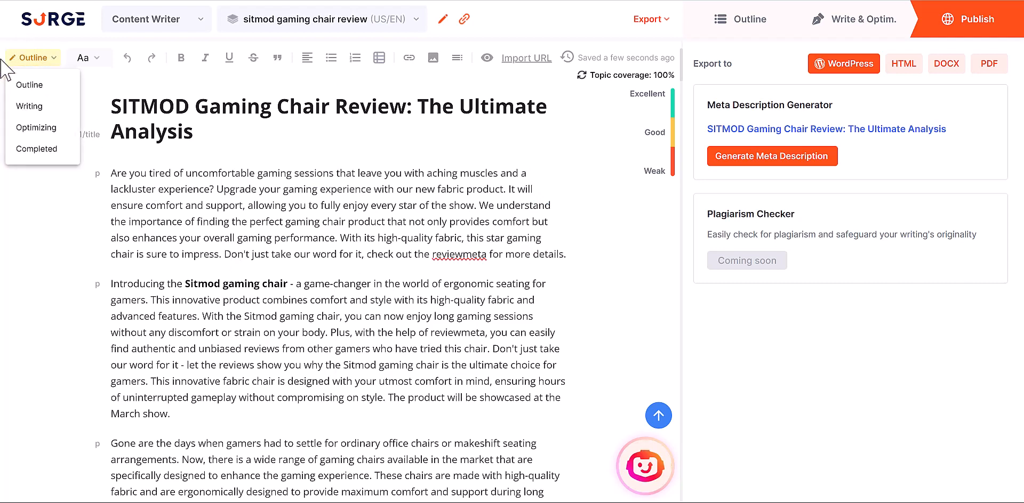
click(37, 149)
click(181, 19)
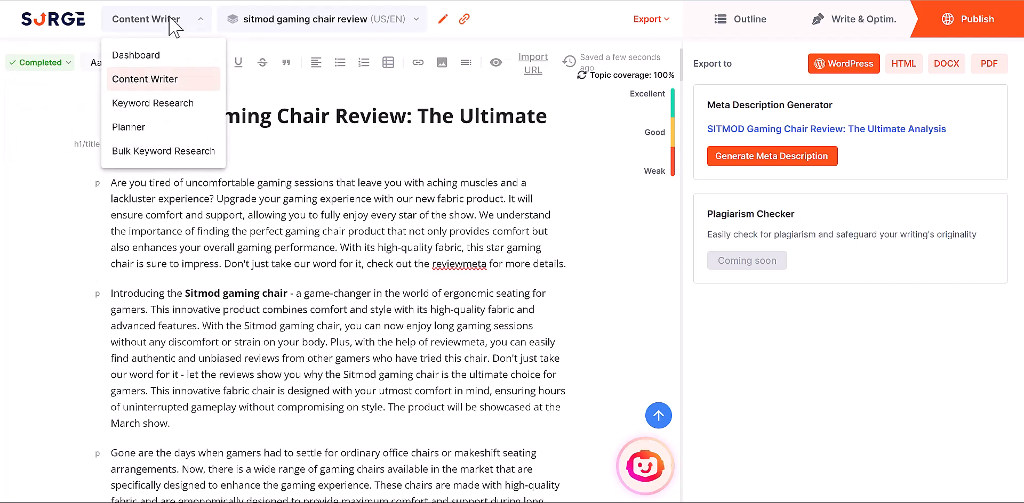
click(179, 53)
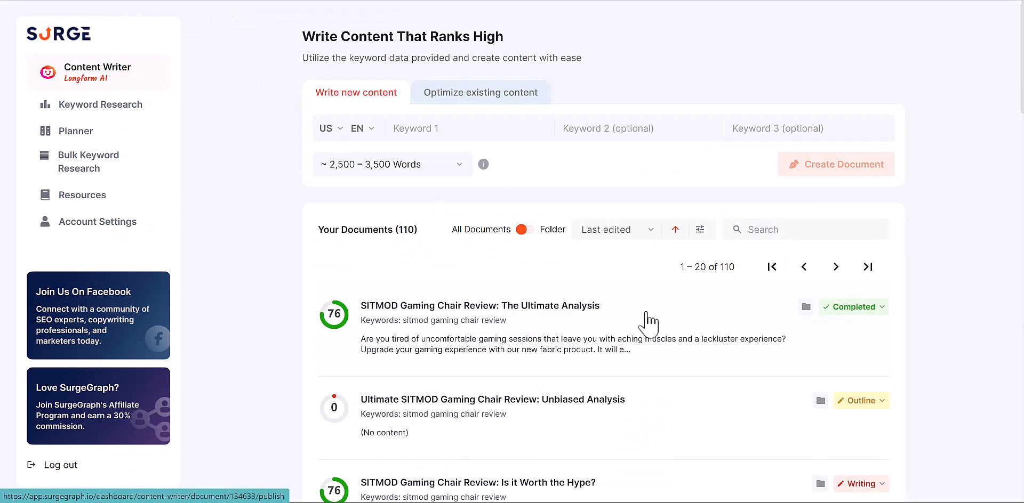
scroll(640, 323, down, 2)
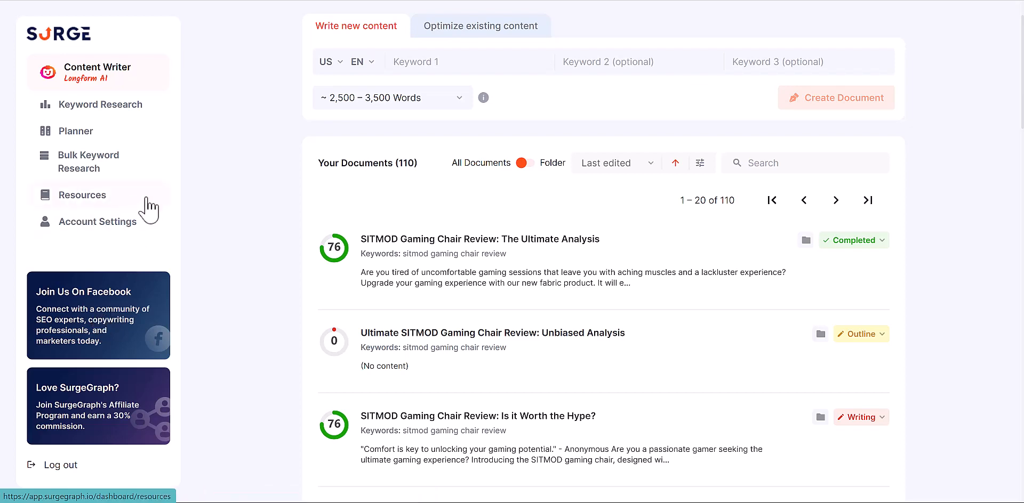
- Browse the Resources page's tutorials, articles and bonuses, then return to Content Writer
click(51, 196)
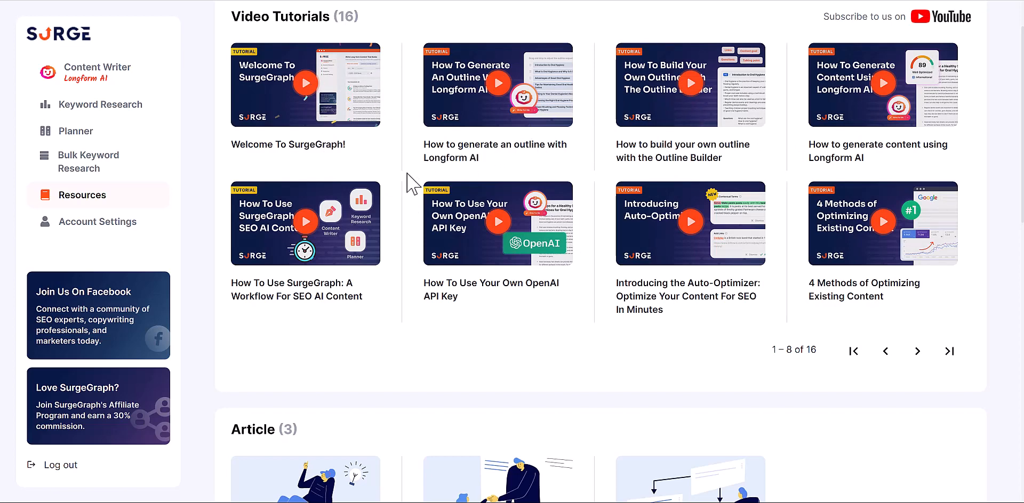
scroll(408, 184, down, 6)
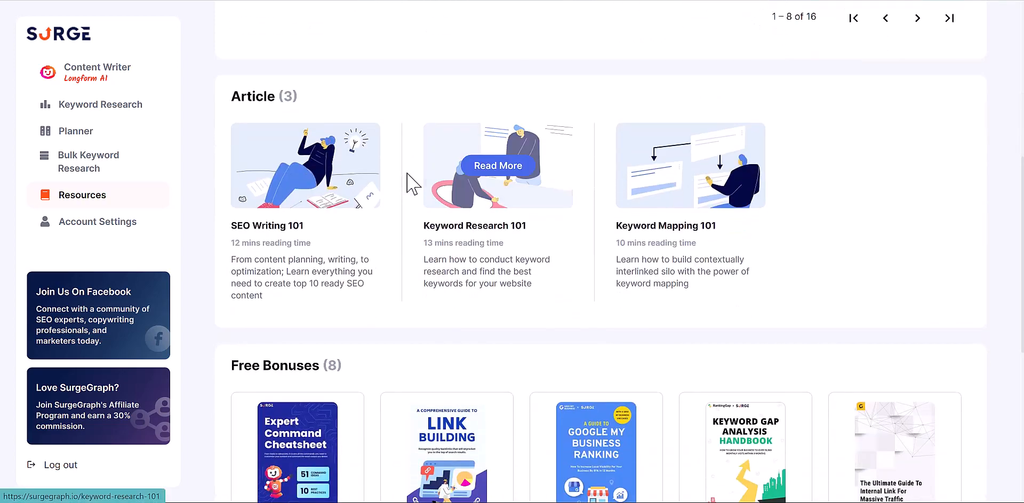
scroll(408, 184, down, 5)
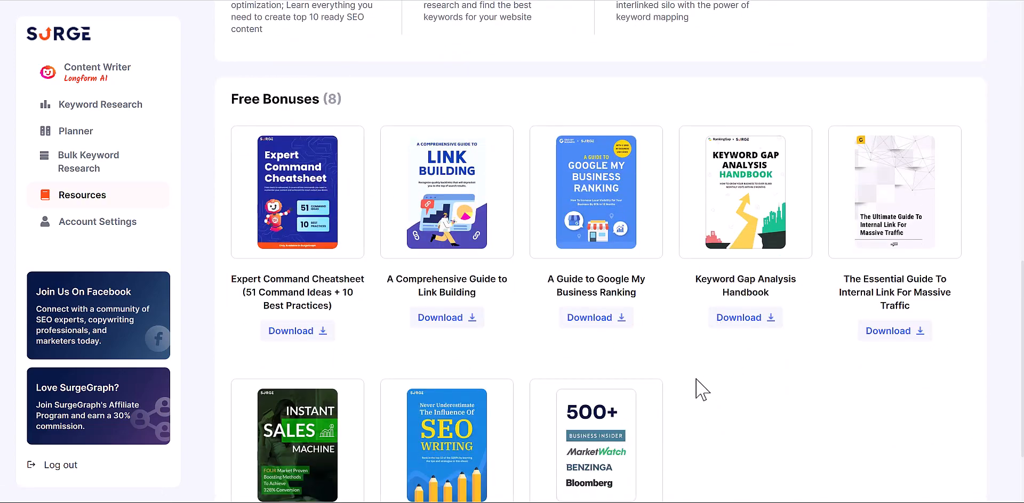
scroll(701, 389, up, 1)
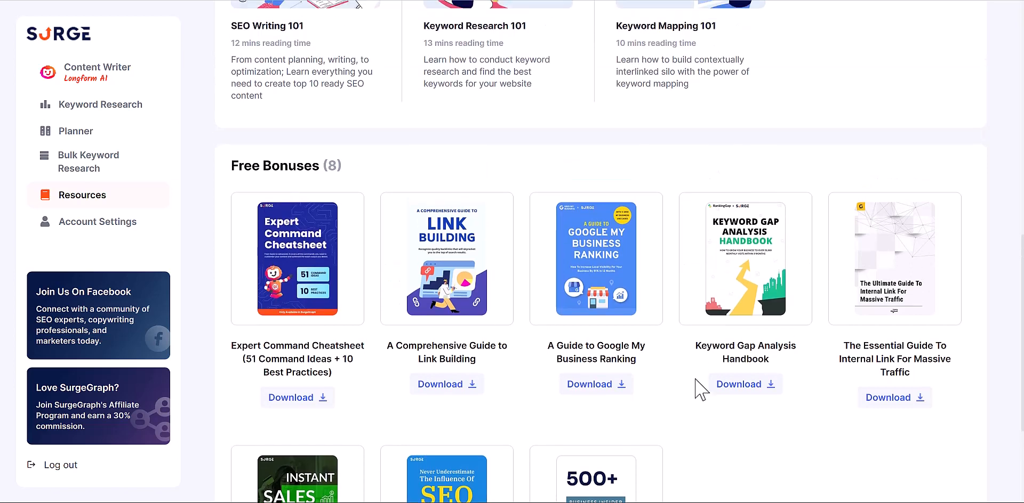
scroll(701, 389, up, 1)
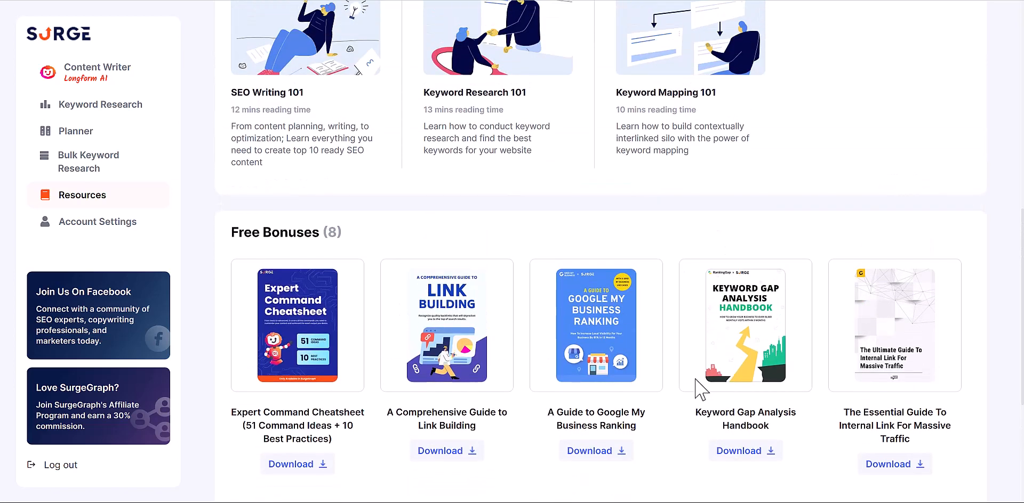
scroll(701, 389, up, 1)
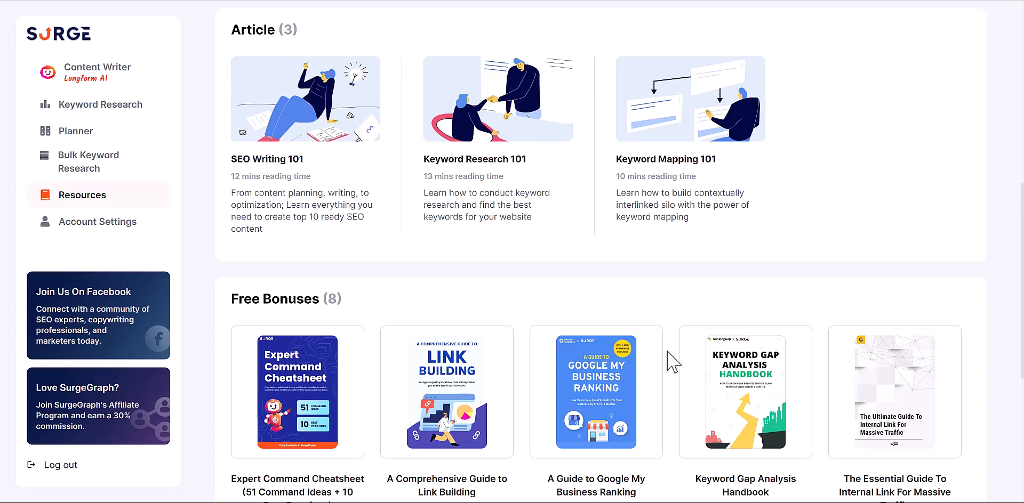
click(97, 72)
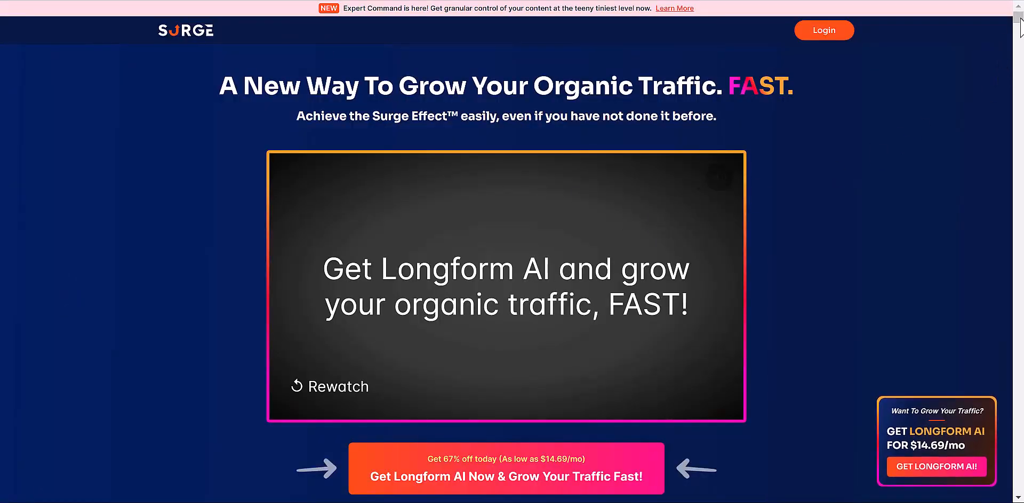
- Highlight the $43.99 one-month and $14.69 36-month plan prices, then deselect
drag(1020, 19, 949, 444)
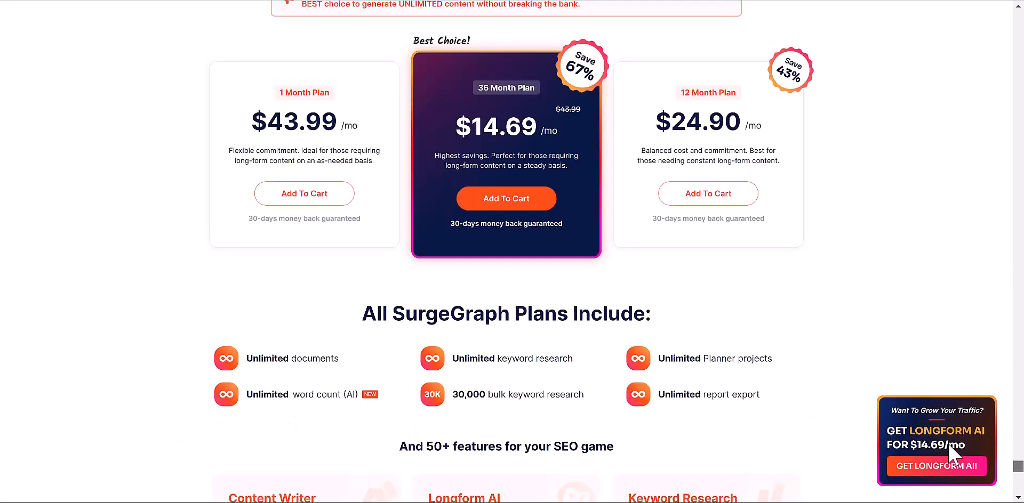
scroll(948, 443, up, 3)
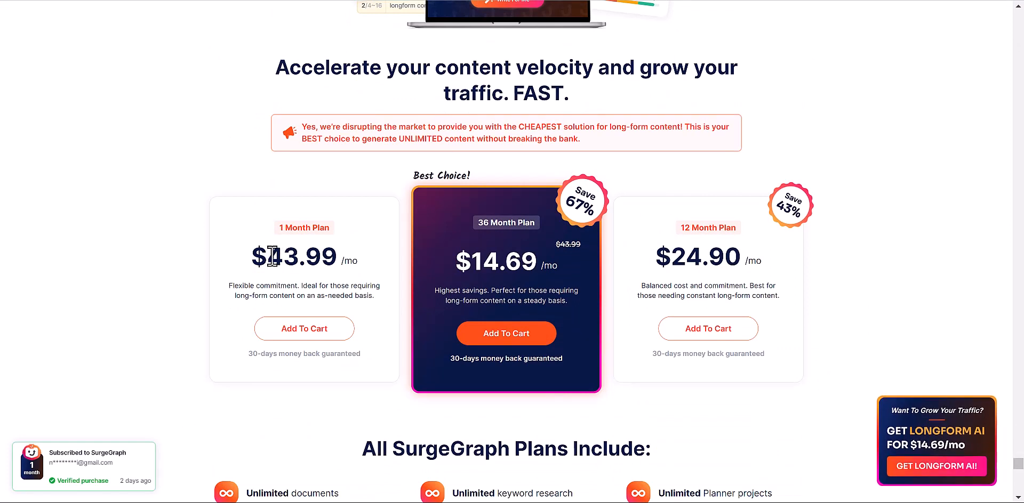
drag(267, 256, 282, 257)
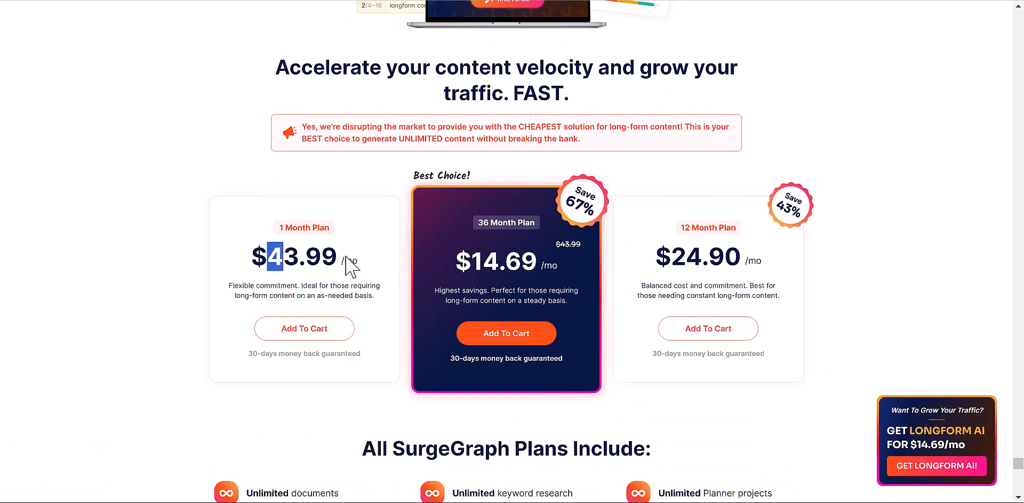
drag(345, 257, 373, 265)
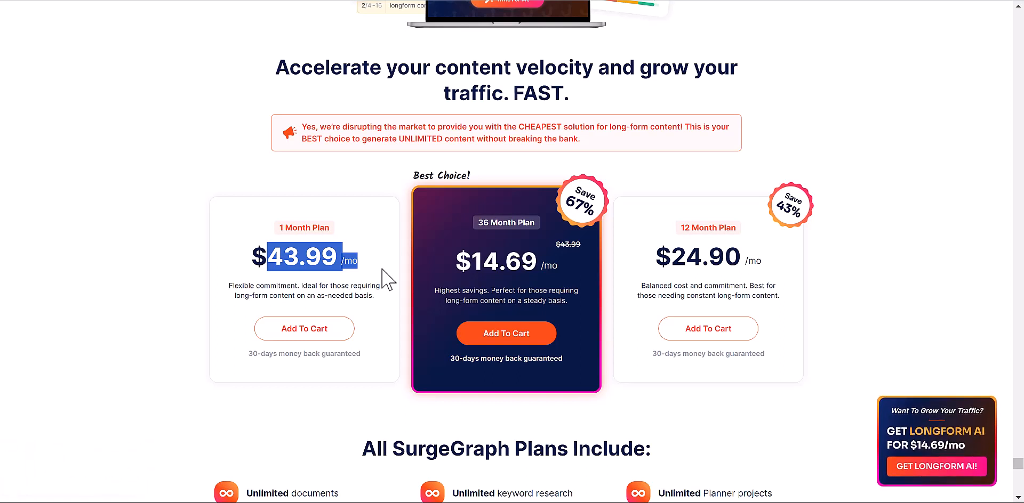
drag(472, 261, 538, 260)
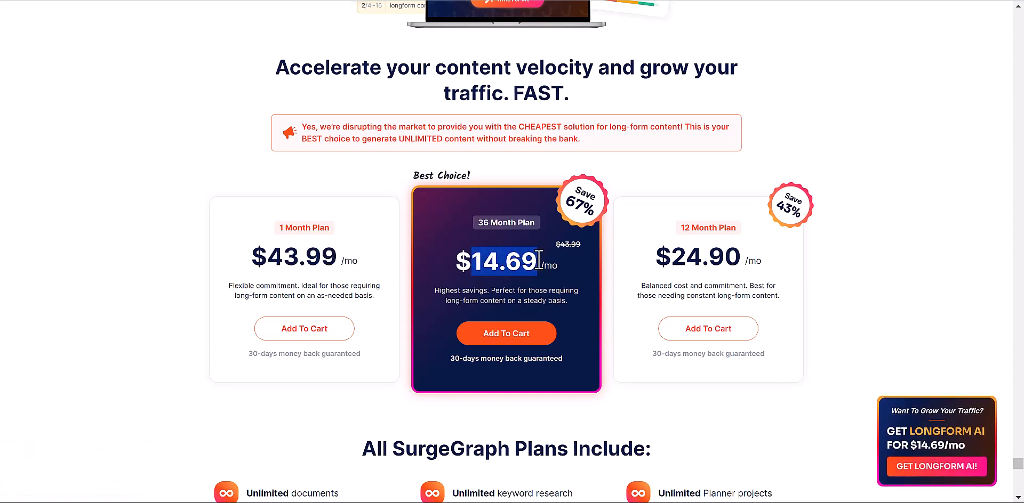
click(530, 264)
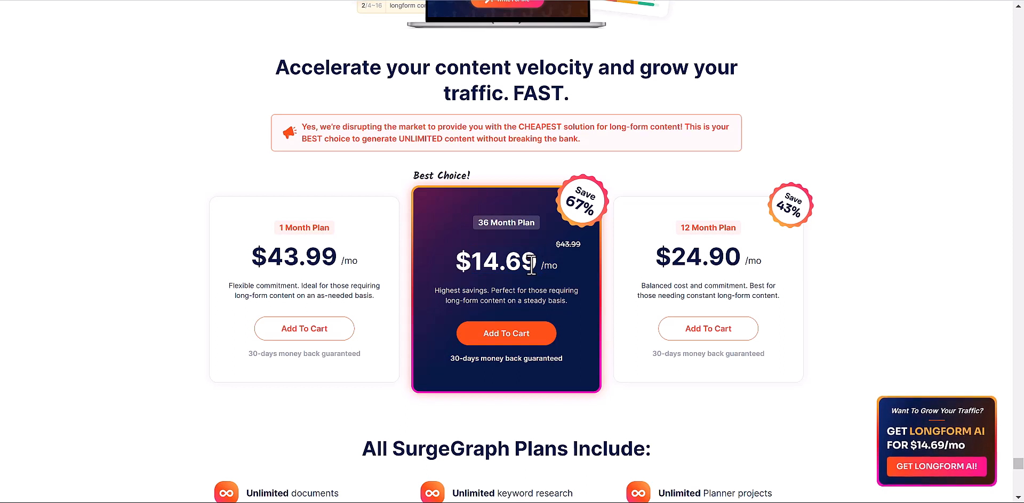